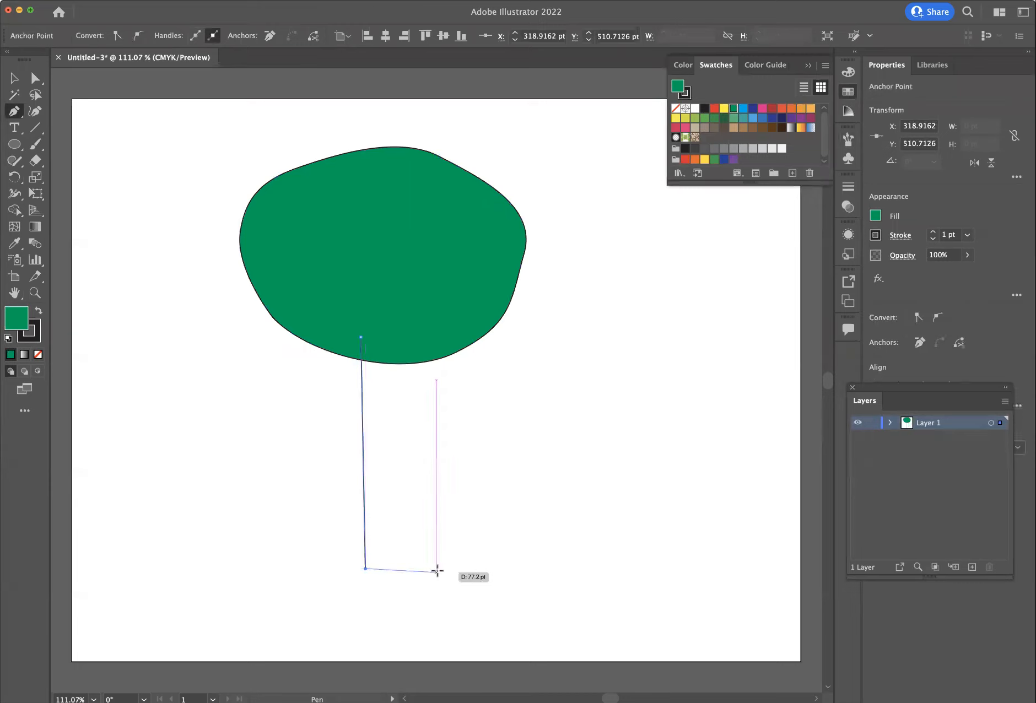
Finish the tree trunk below the green crown, about 75 pt wide at its upper edge, and fill it brown
left_click(429, 337)
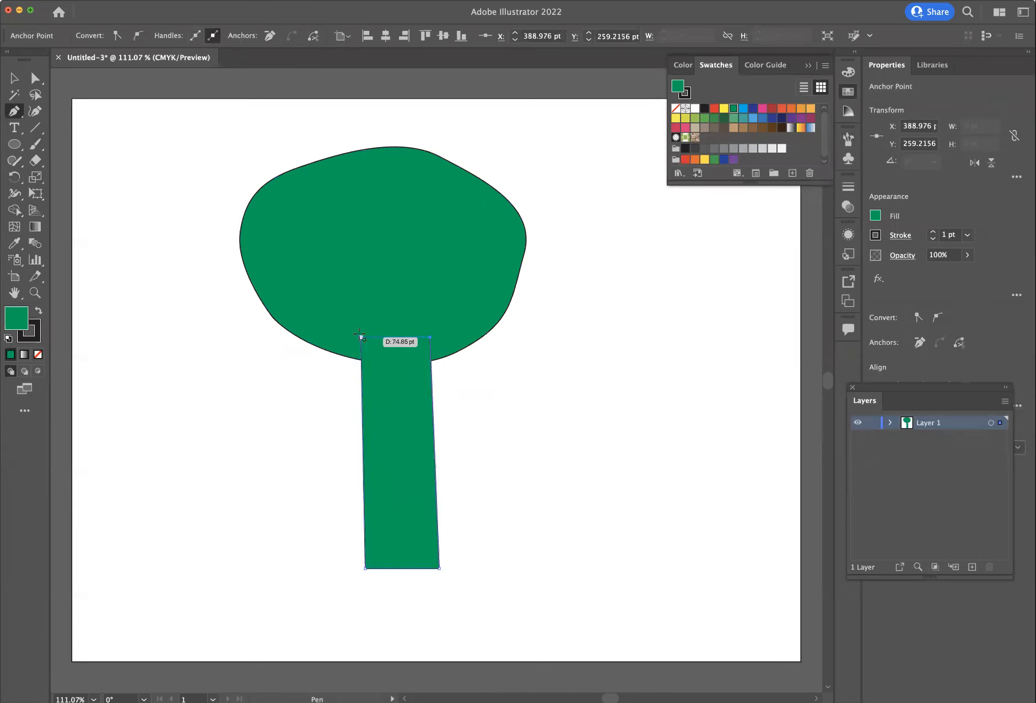
left_click(361, 336)
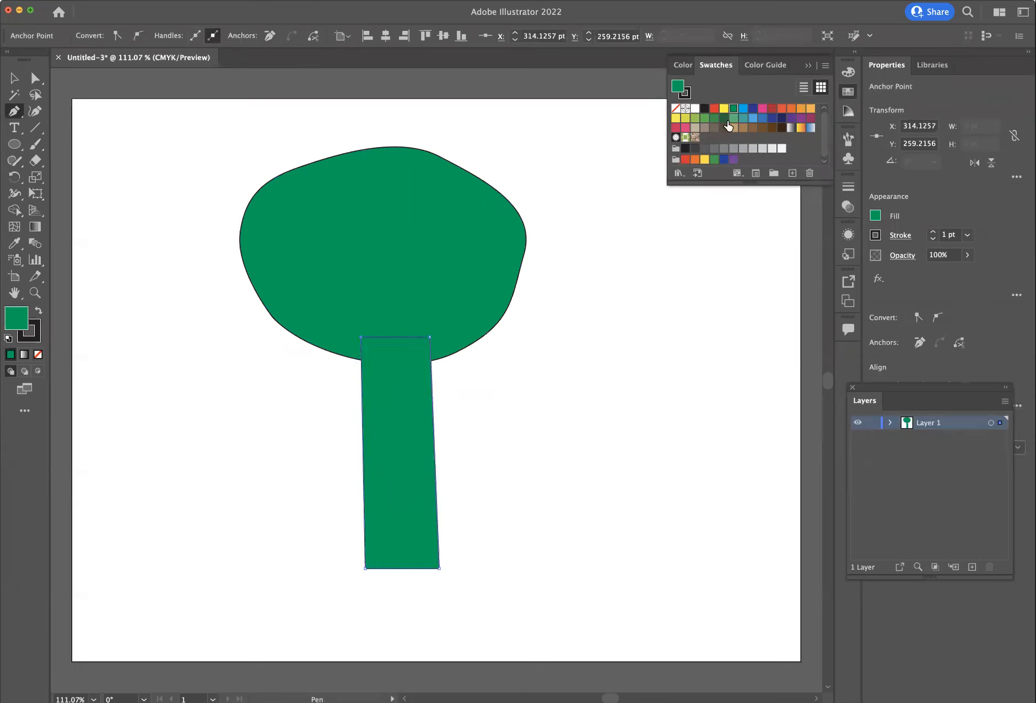
left_click(752, 127)
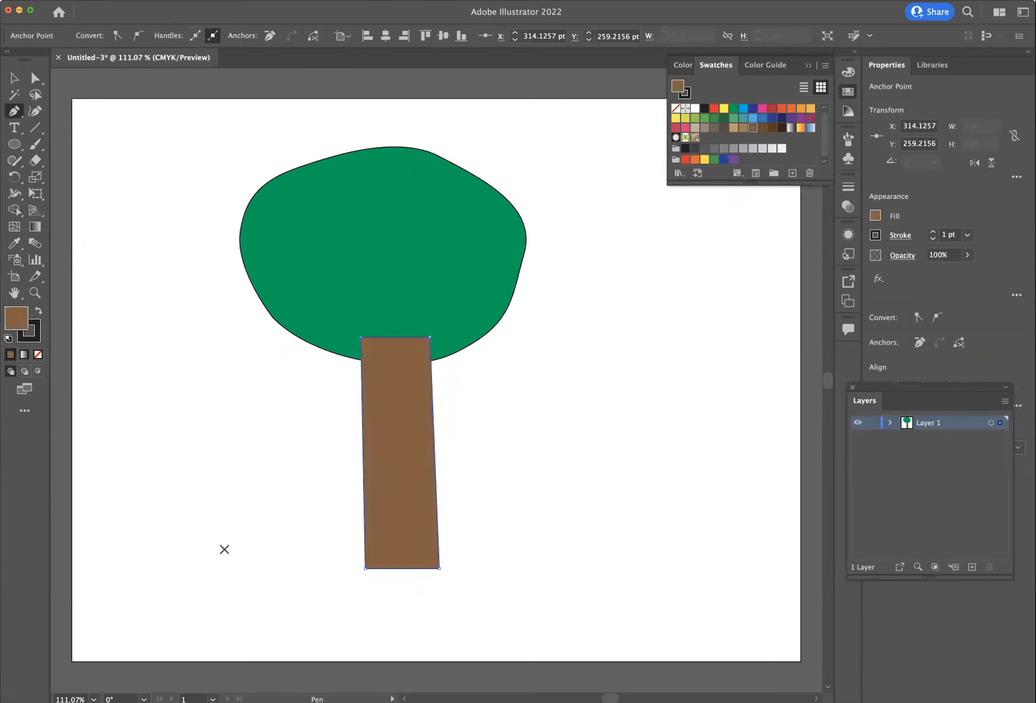
Draw a rabbit's brown oval body and its hind leg with the Pen tool to the left of the trunk
mouse_move(234, 555)
left_mouse_down()
mouse_move(232, 530)
mouse_move(302, 529)
mouse_move(287, 564)
mouse_move(220, 544)
left_mouse_up()
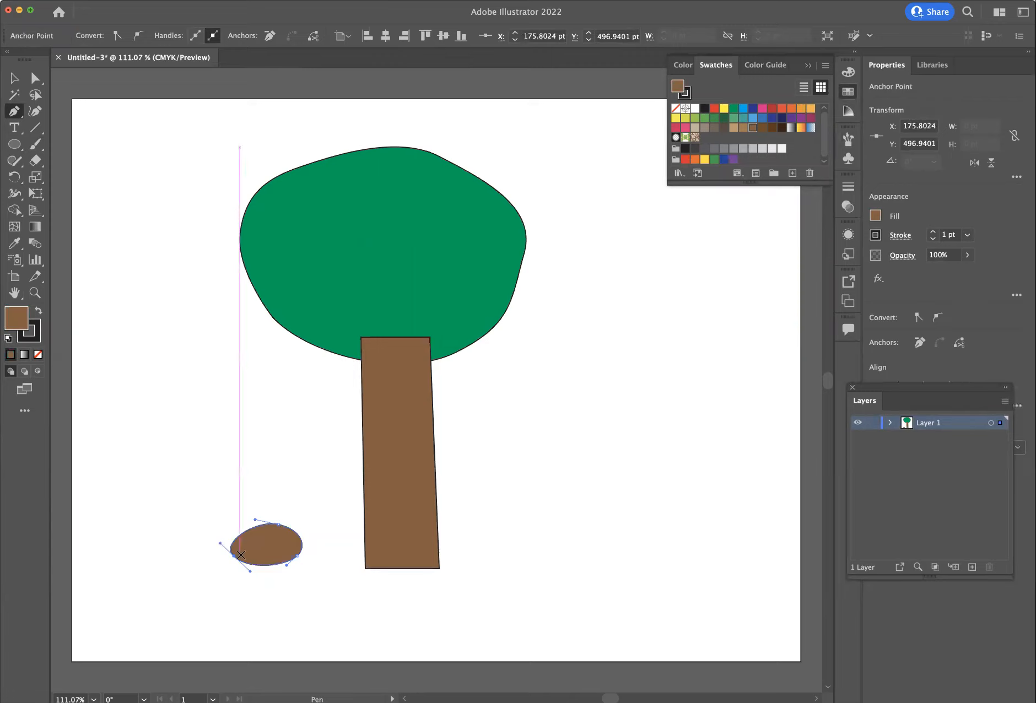
left_click_drag(243, 551, 282, 575)
left_click(283, 574)
left_click(278, 583)
left_click(240, 580)
left_click(242, 551)
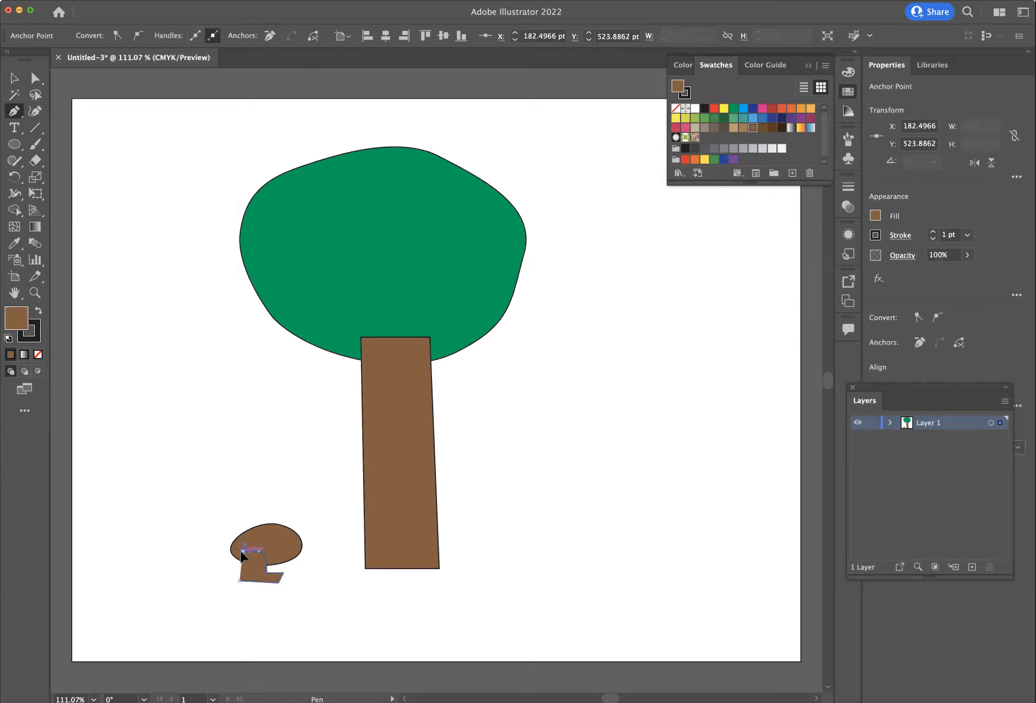
Draw the rabbit's bent front leg with the Pen tool under the front end of its body
left_click_drag(288, 552, 294, 573)
left_click(307, 583)
left_click(312, 573)
left_click(294, 548)
left_click(287, 552)
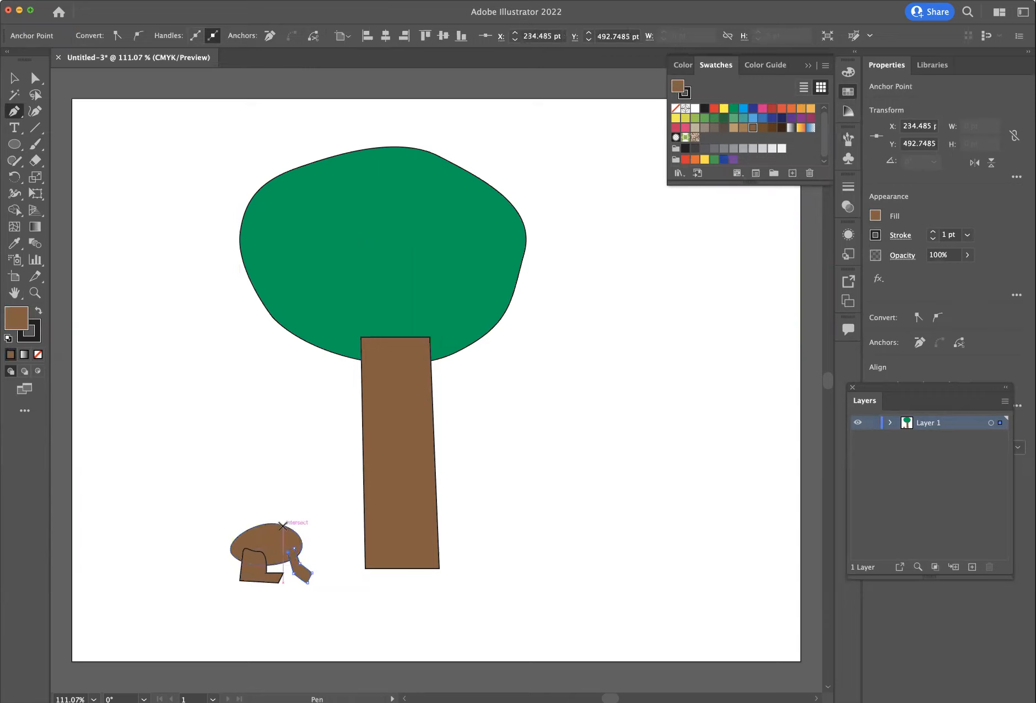
Draw the rabbit's rounded head as a closed Pen path overlapping the upper front of the body
left_click(282, 526)
left_click(277, 518)
mouse_move(288, 503)
left_mouse_down()
mouse_move(326, 516)
mouse_move(305, 537)
left_mouse_up()
left_click(288, 534)
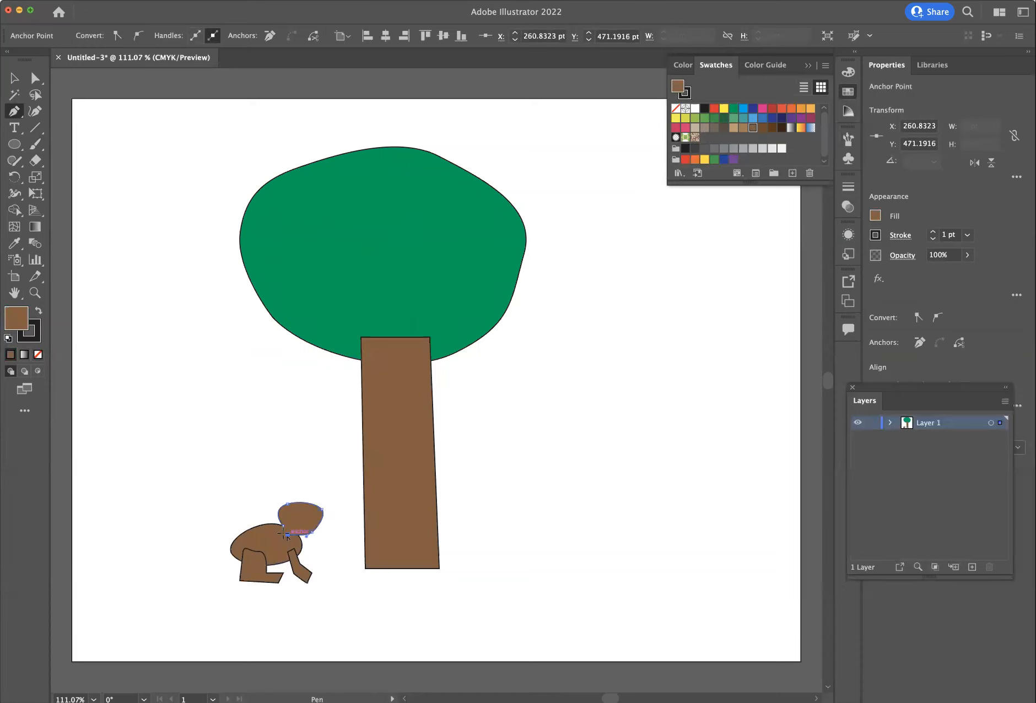
left_click(283, 526)
Draw a pointed, curved ear with the Pen tool above the back of the rabbit's head
left_click_drag(278, 472, 301, 519)
left_click(288, 514)
left_click_drag(278, 472, 264, 462)
Draw a second slim ear with the Pen tool on top of the rabbit's head, about 10 pt wide and 51 pt tall
left_click_drag(304, 509, 299, 496)
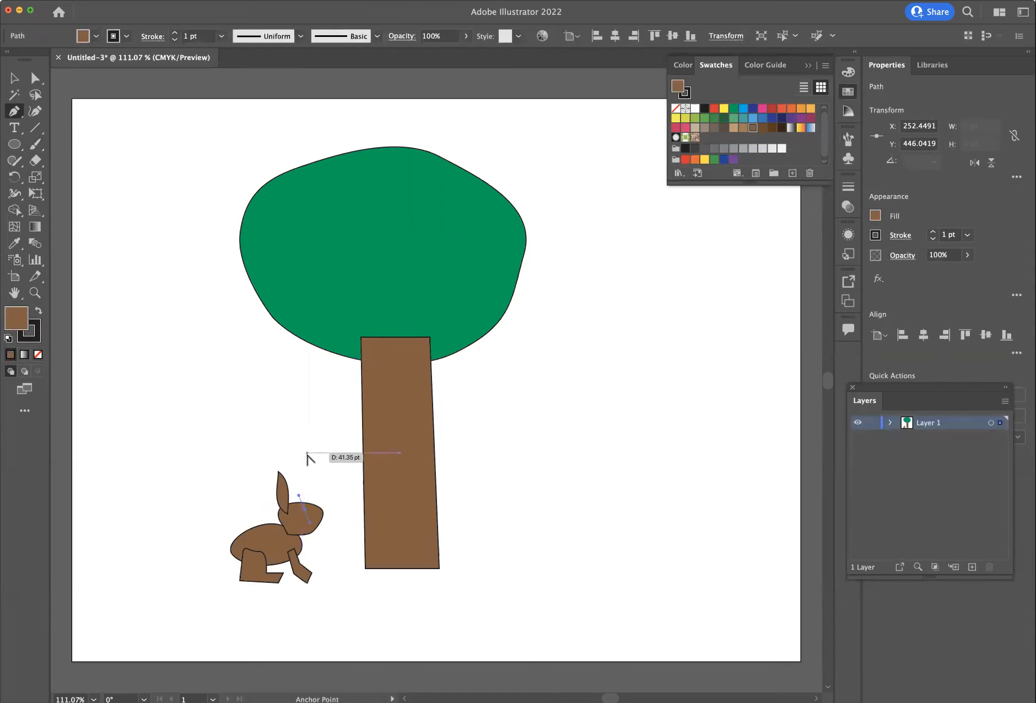
left_click(304, 468)
left_click_drag(311, 452, 311, 453)
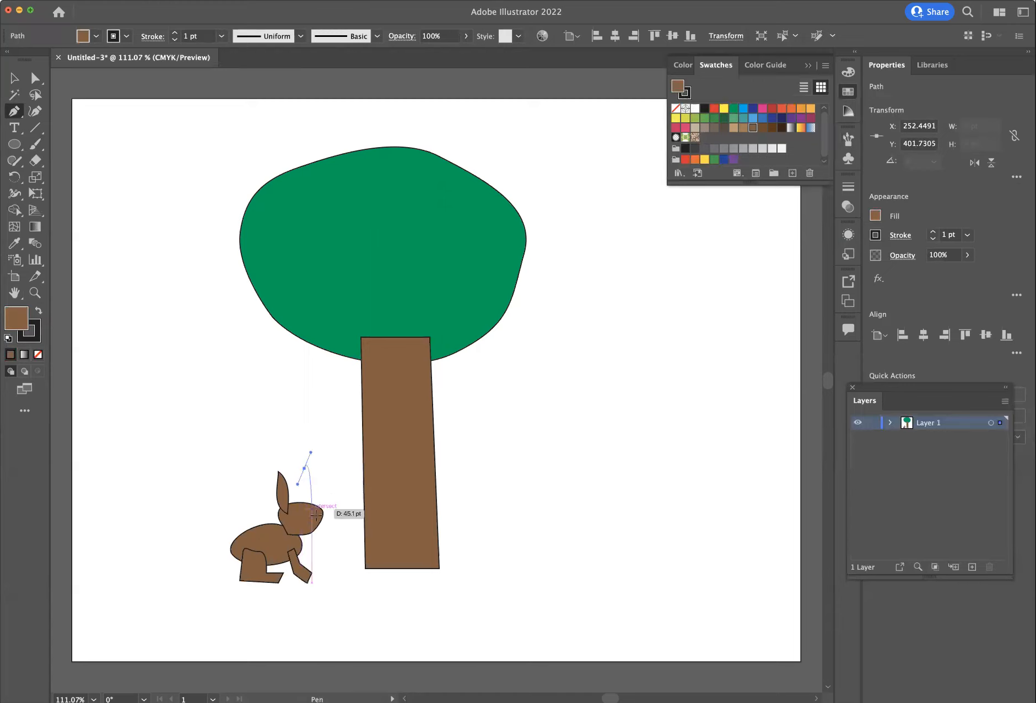
left_click(304, 468)
left_click_drag(307, 513, 298, 526)
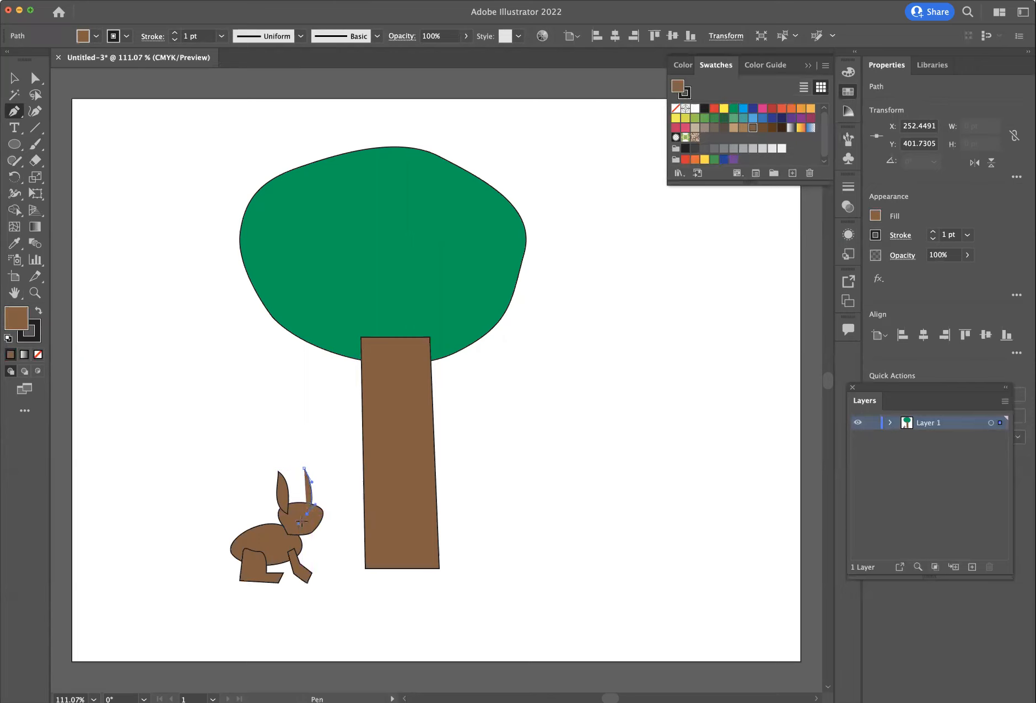
left_click(304, 468)
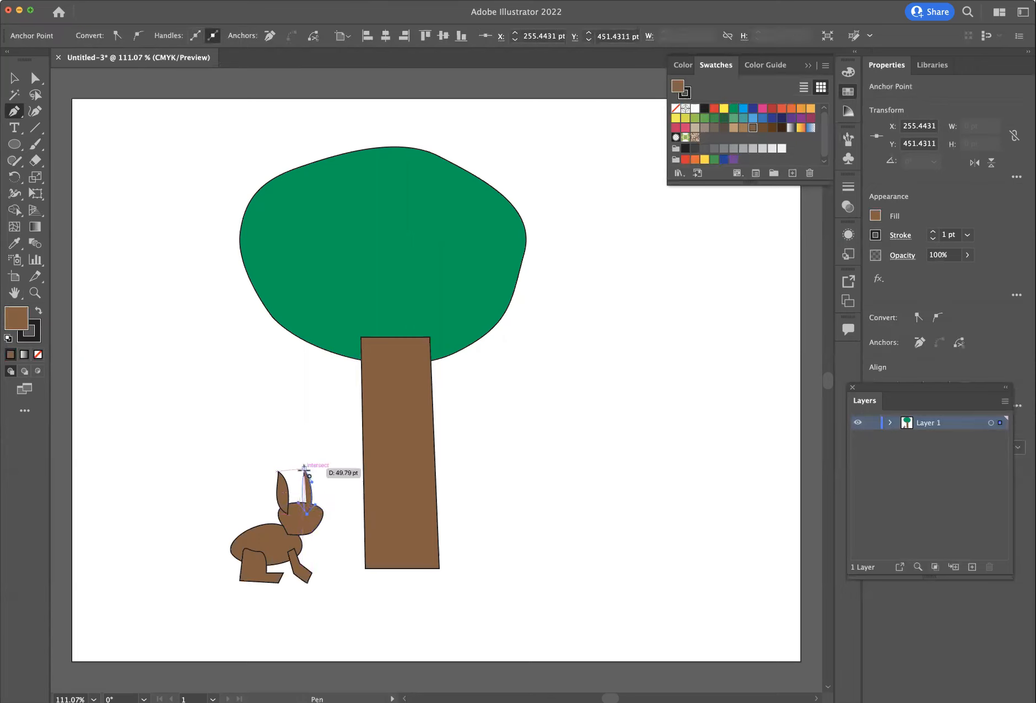
mouse_move(304, 467)
left_mouse_down()
mouse_move(312, 453)
mouse_move(306, 459)
left_mouse_up()
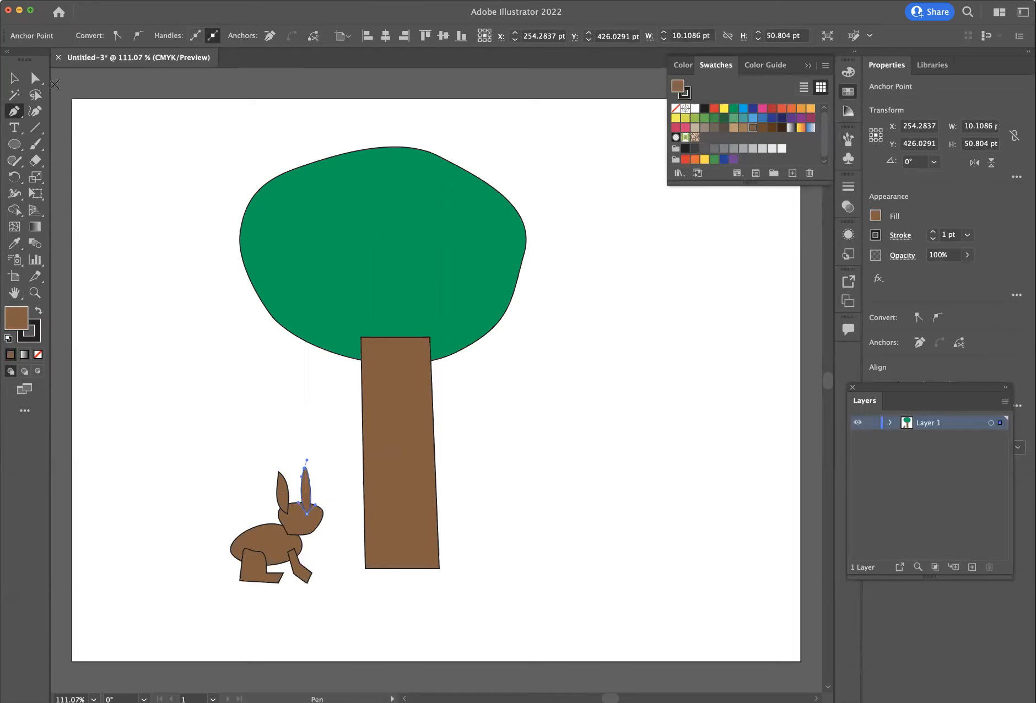
Fill both of the rabbit's ears with pink
left_click(14, 78)
left_click(167, 201)
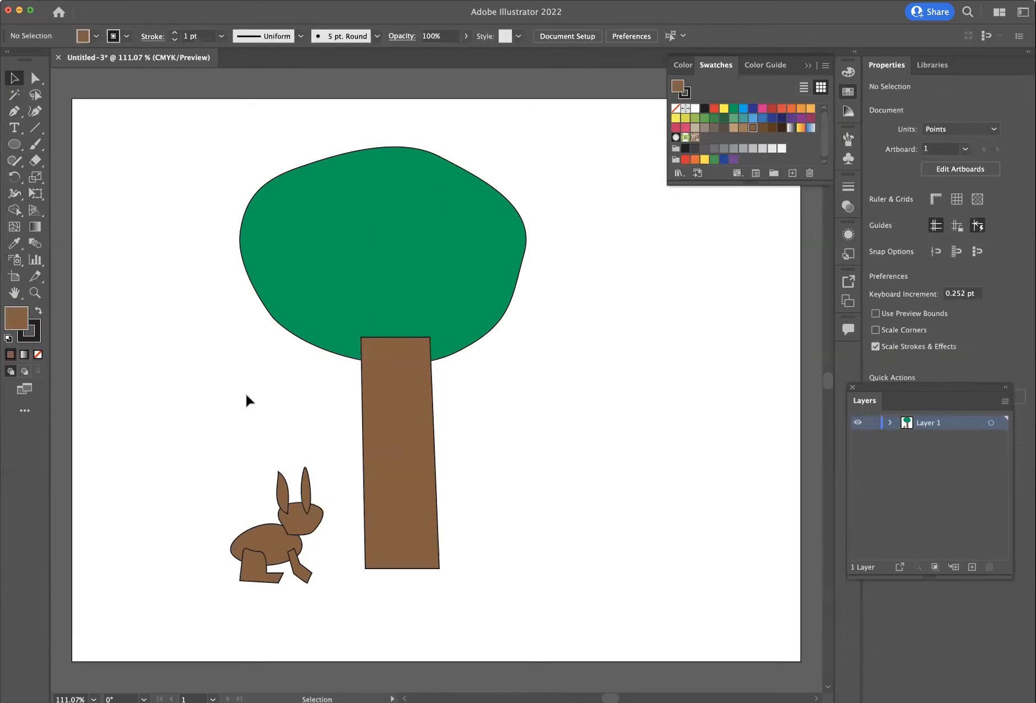
left_click(306, 493)
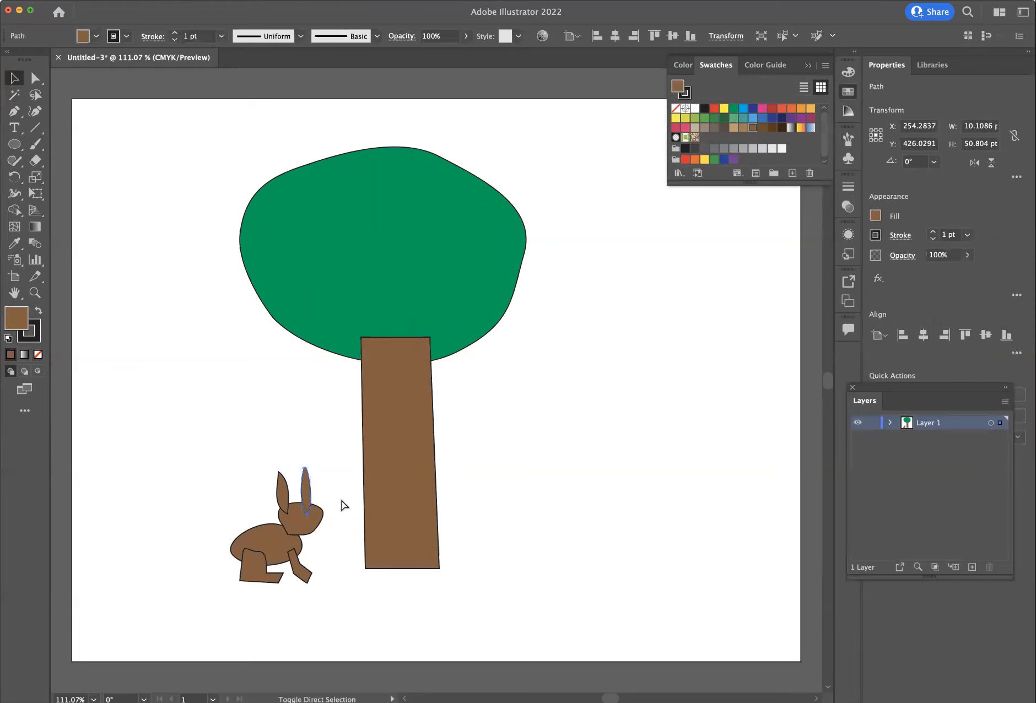
left_click(314, 421)
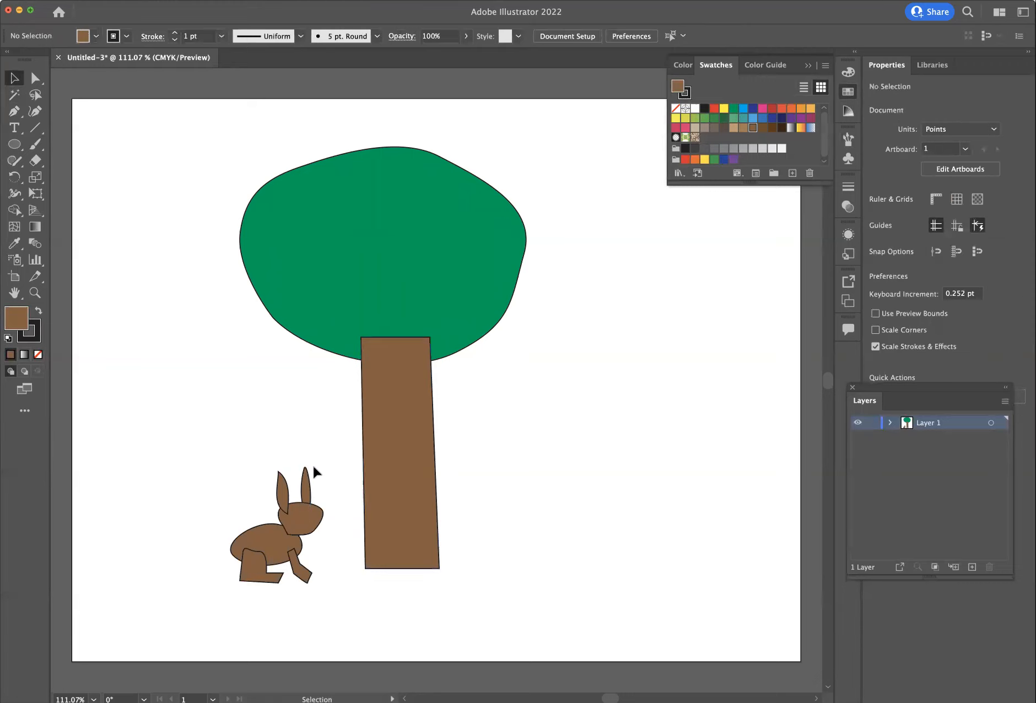
left_click(307, 488)
left_click(282, 493, "shift")
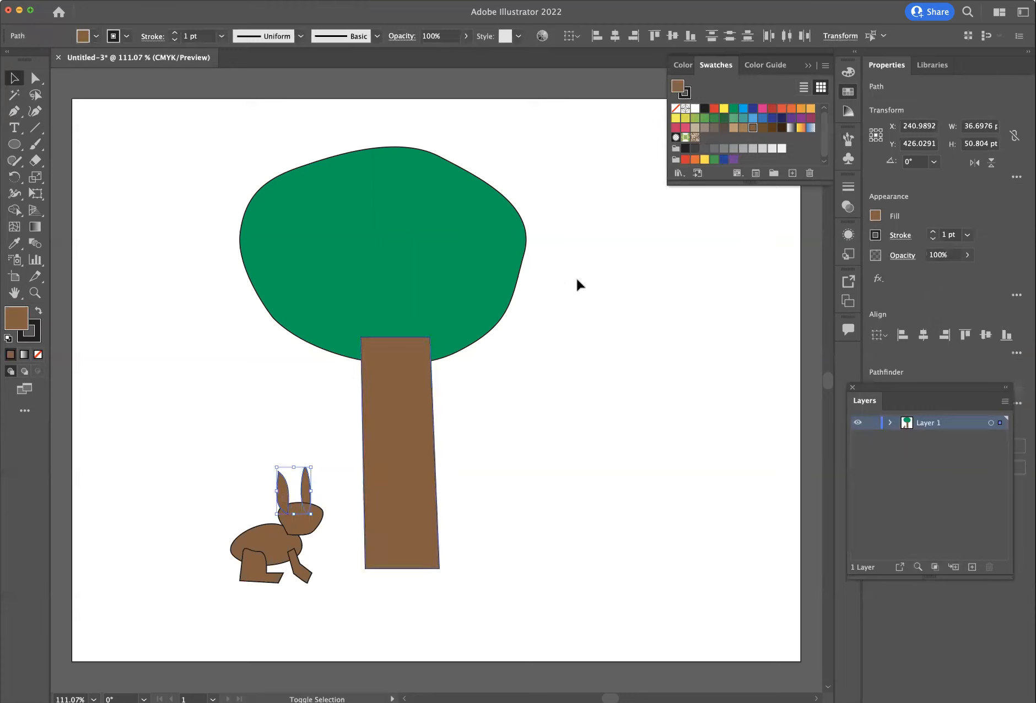
left_click(763, 109)
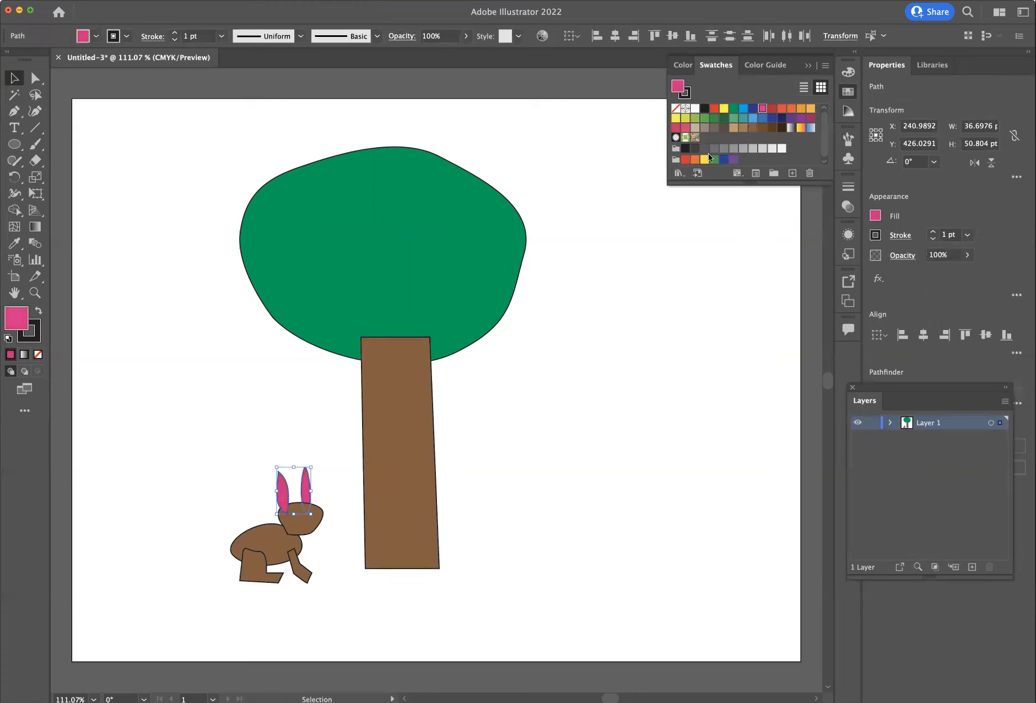
left_click(327, 441)
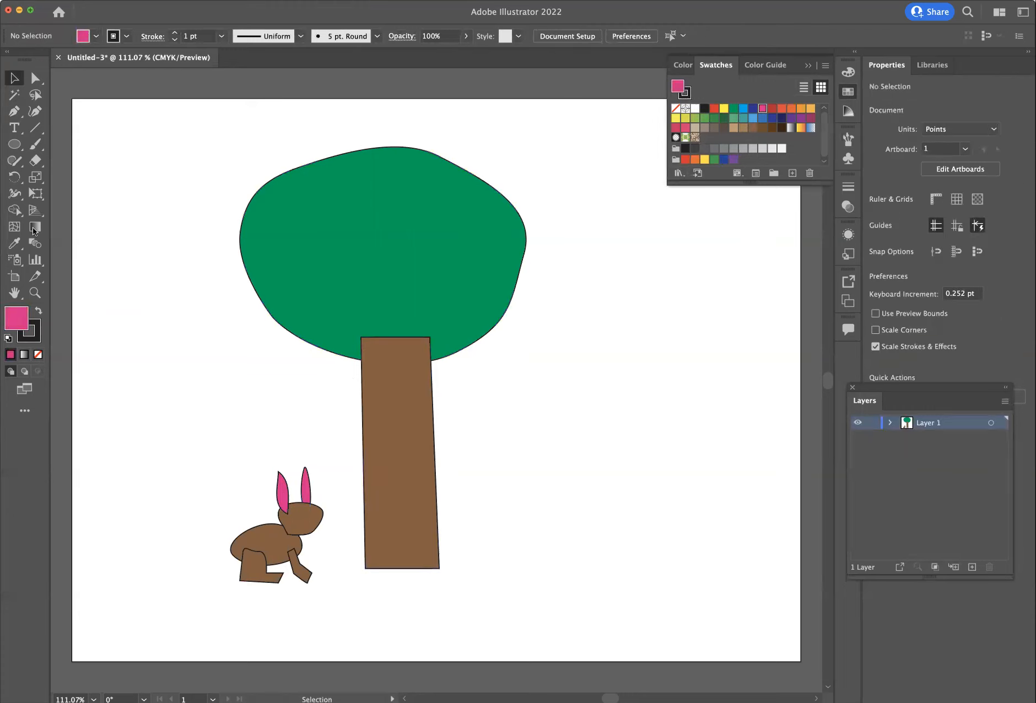
Draw a circular eye about 6.6 pt in diameter on the rabbit's head and fill it black
left_click(15, 144)
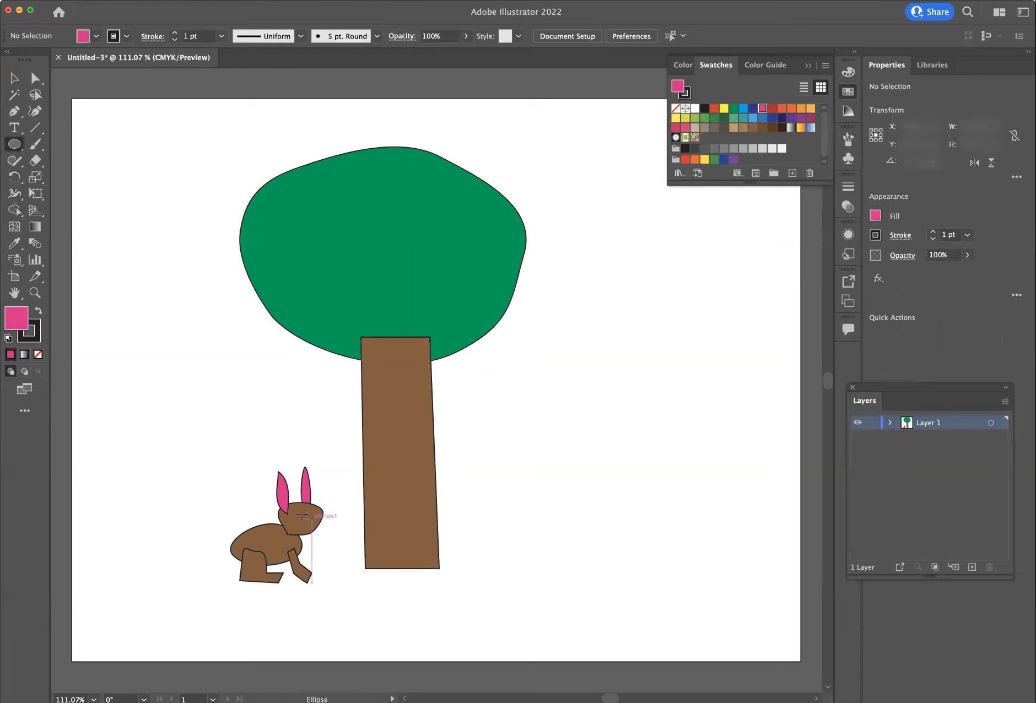
left_click_drag(303, 511, 307, 515)
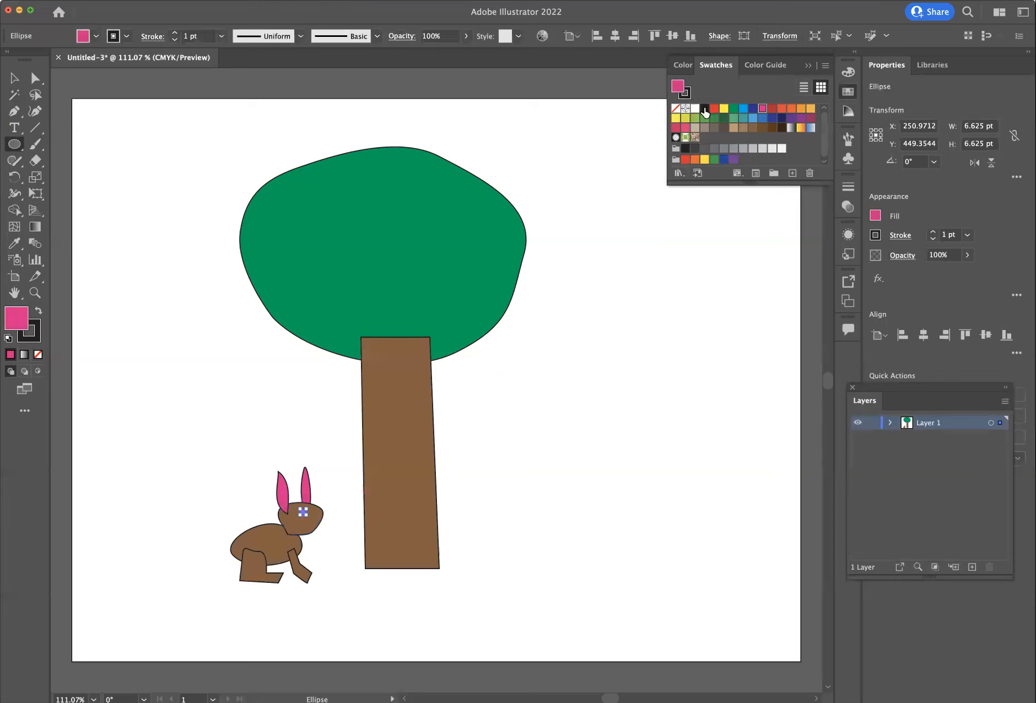
left_click(705, 109)
left_click(15, 78)
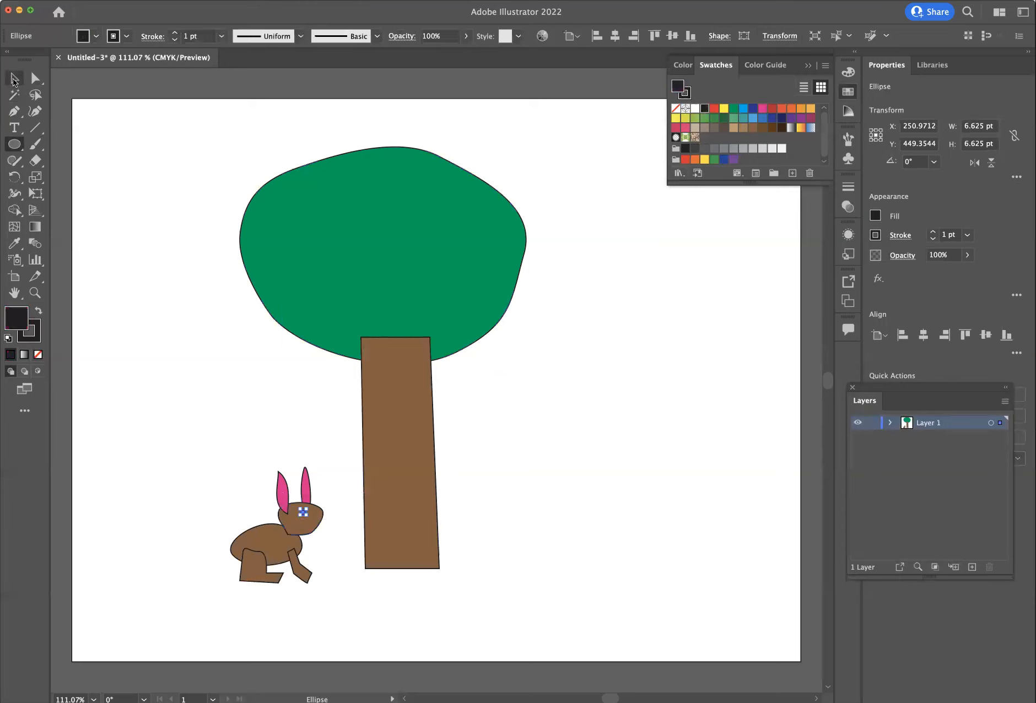
left_click(134, 181)
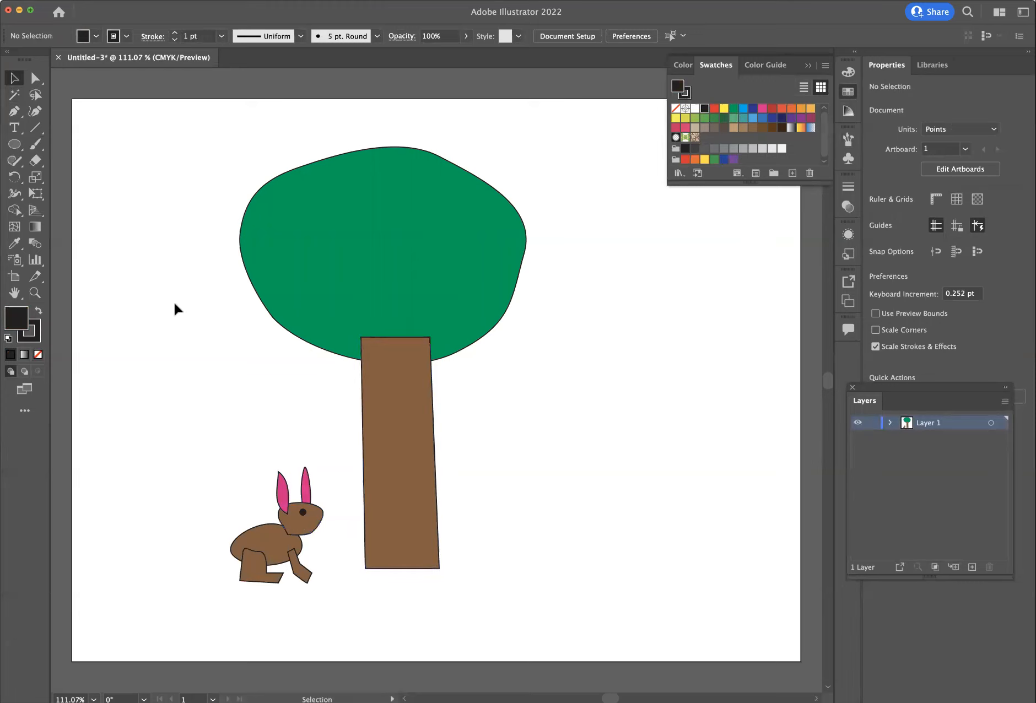
Reshape the rear lower edge of the rabbit's head with the Direct Selection tool to round it out
left_click(34, 78)
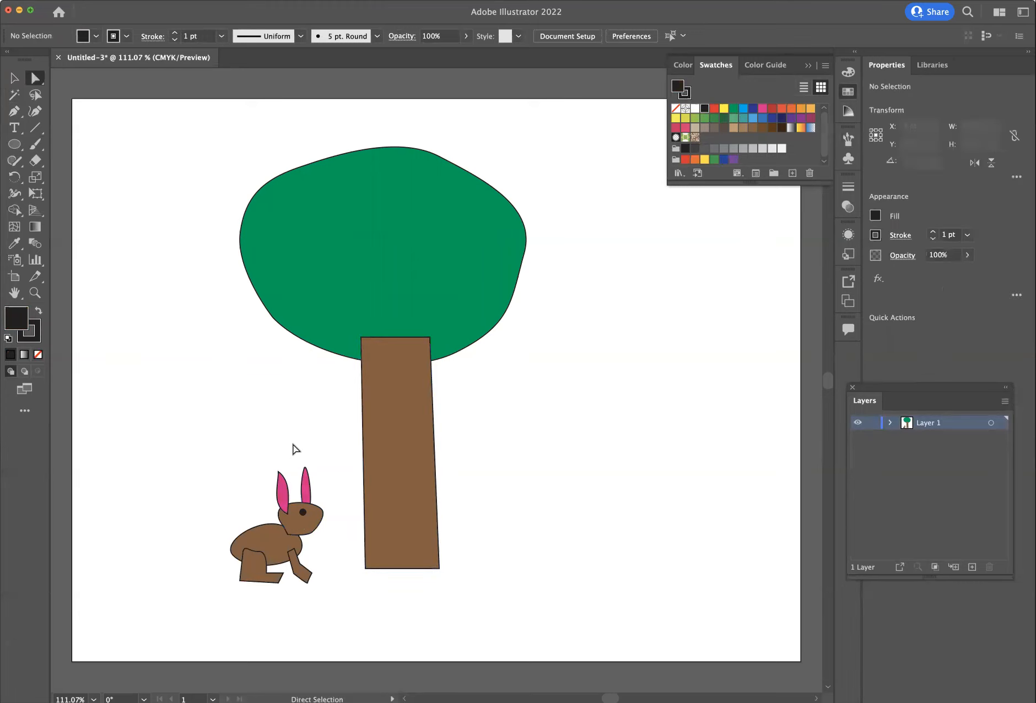
left_click(287, 534)
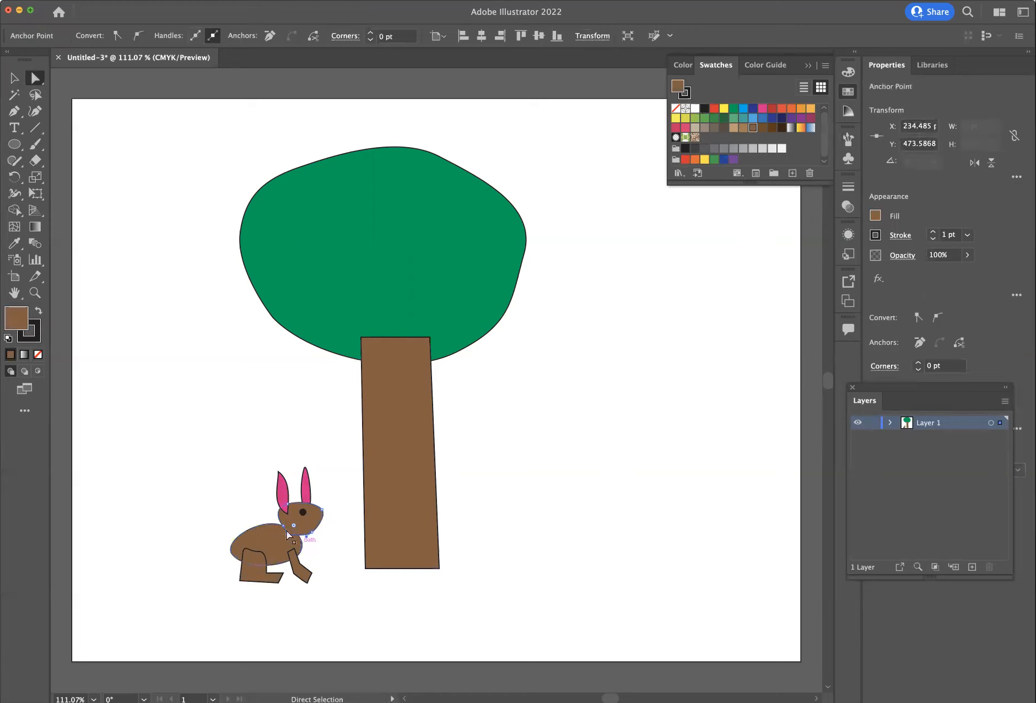
left_click_drag(283, 527, 276, 524)
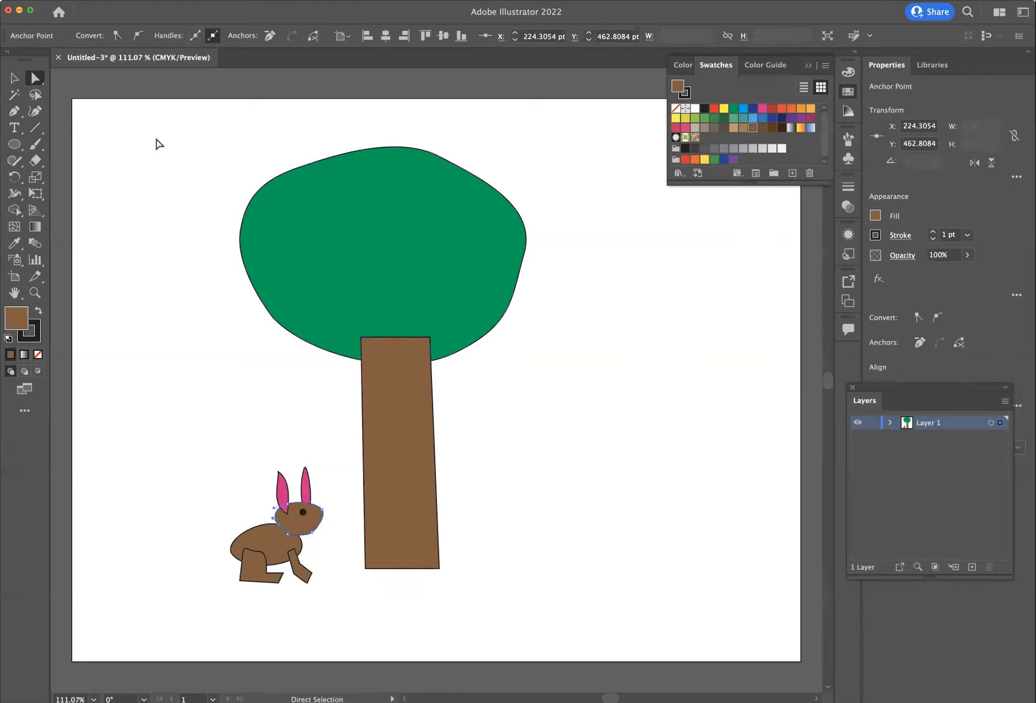
Select the whole tree and rabbit drawing and delete it from the artboard
left_click(15, 77)
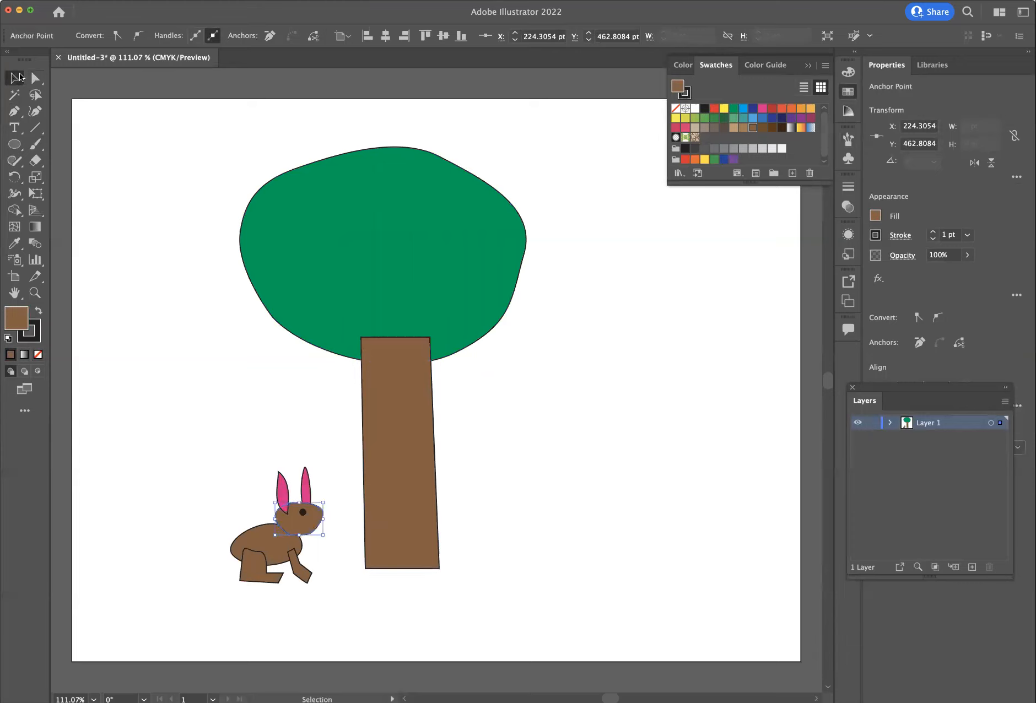
left_click_drag(117, 145, 568, 616)
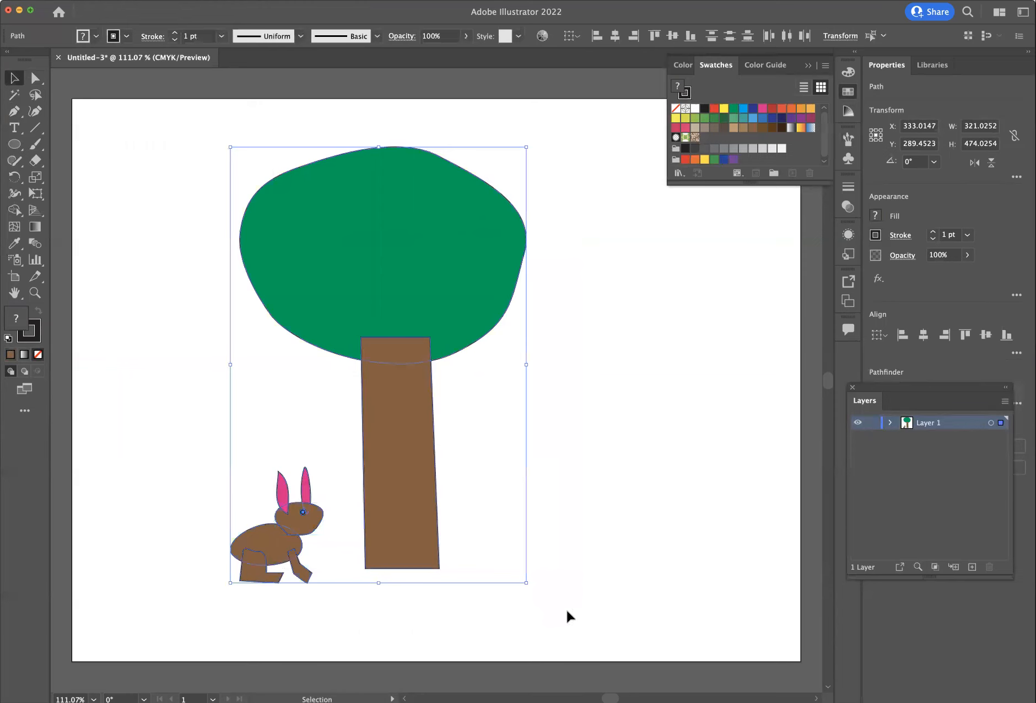
key("Delete")
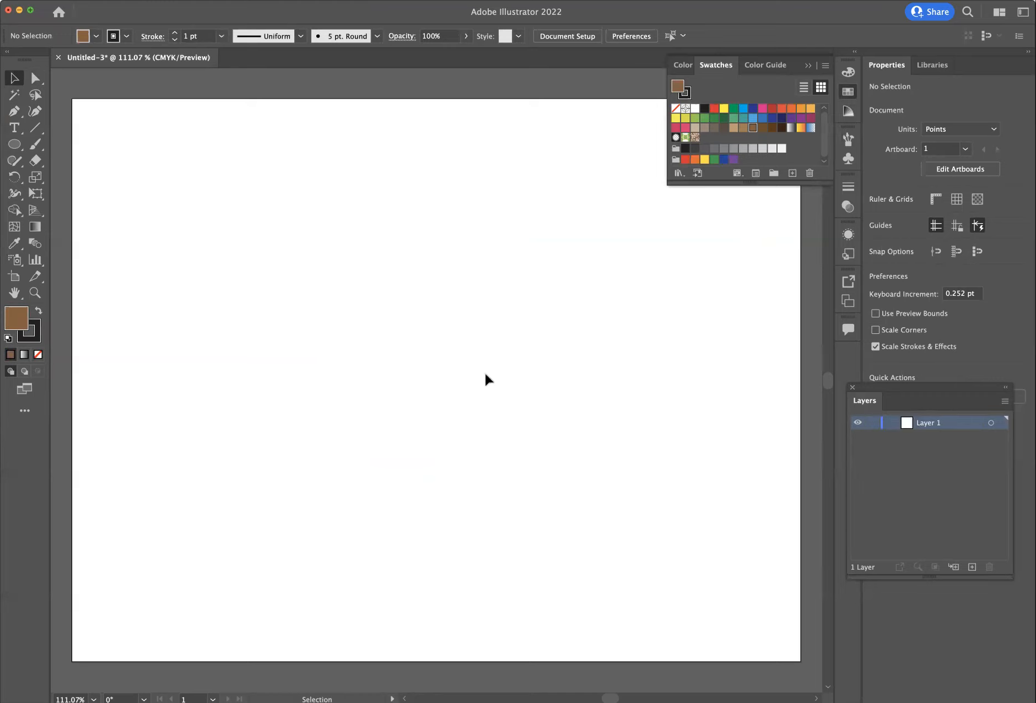
Try a red-filled freehand Paintbrush loop about 272 by 247 pt in the middle of the artboard, and delete it
left_click(34, 142)
mouse_move(257, 372)
left_mouse_down()
mouse_move(331, 224)
mouse_move(462, 255)
mouse_move(487, 362)
mouse_move(399, 444)
mouse_move(301, 443)
mouse_move(270, 406)
left_mouse_up()
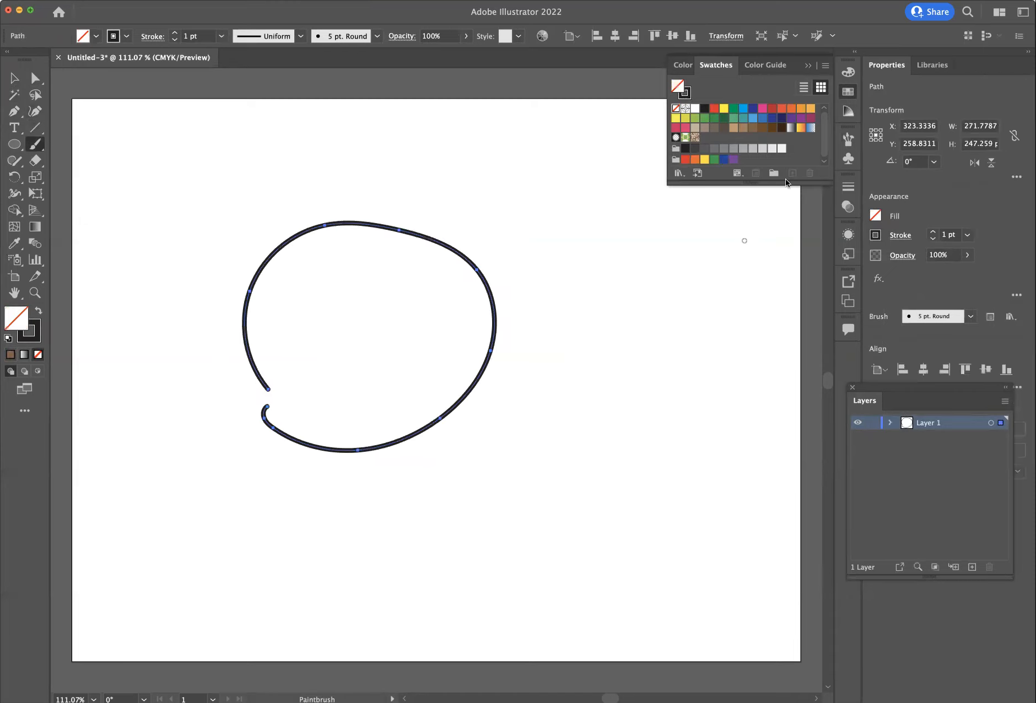
left_click(34, 77)
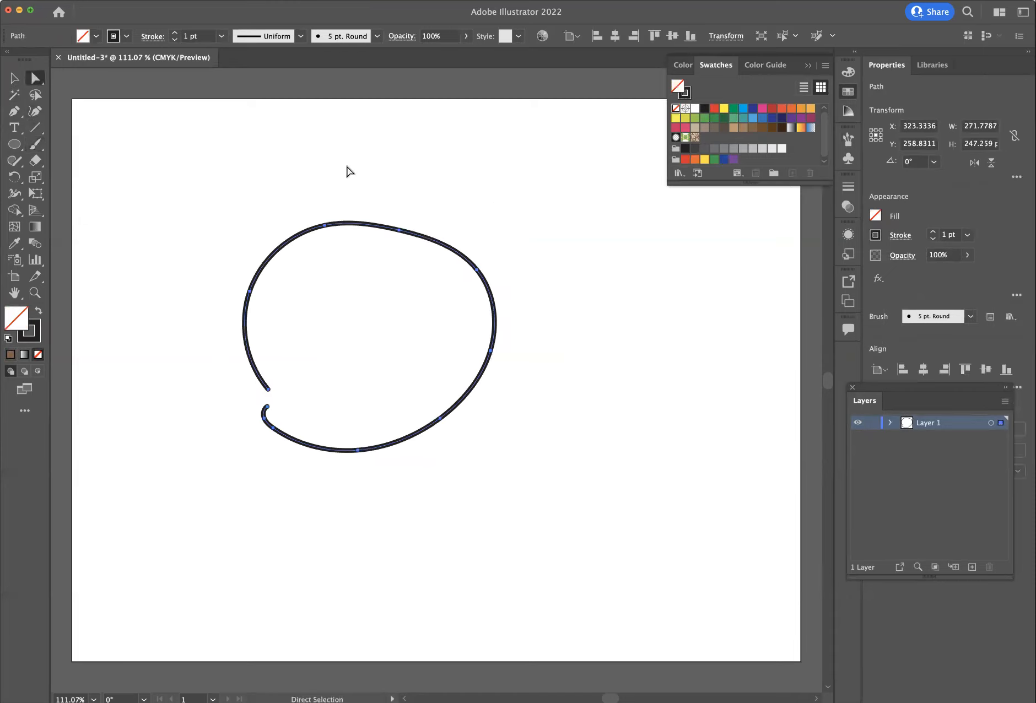
left_click(772, 109)
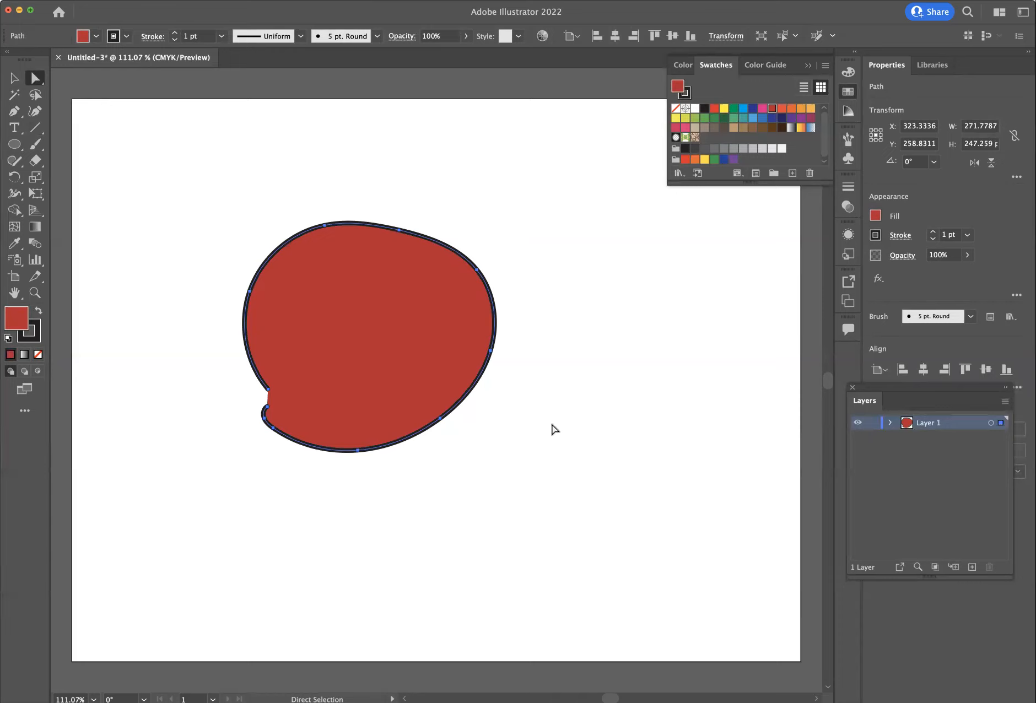
key("Delete")
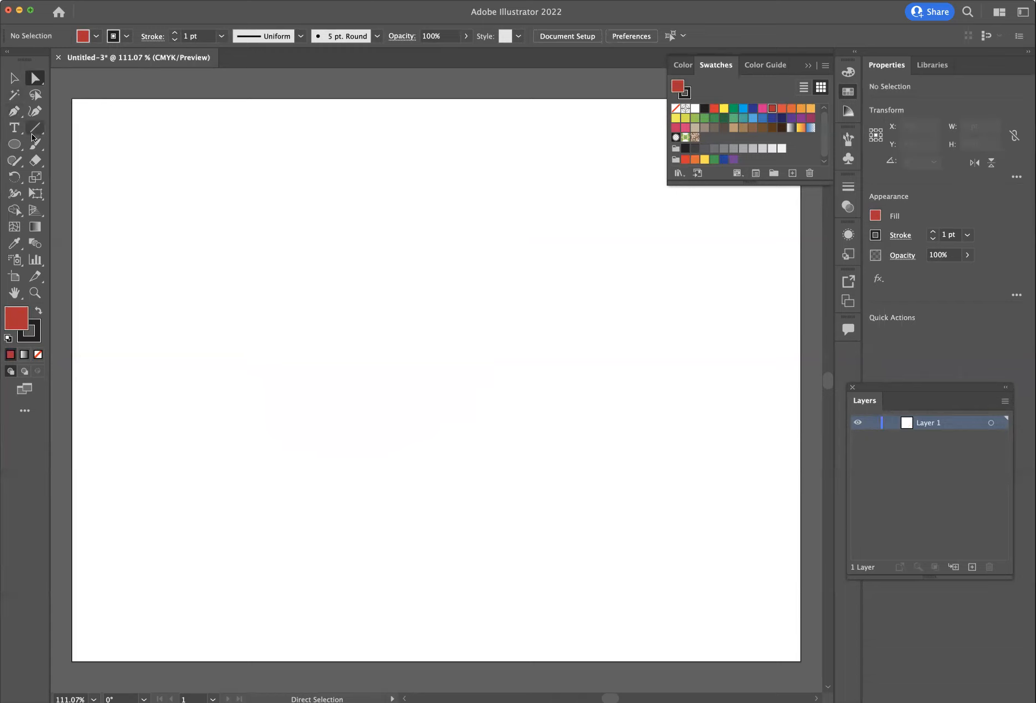
Paint an oval tree crown about 299 by 235 pt with the 5 pt Round Paintbrush and fill it green
left_click(34, 143)
mouse_move(355, 349)
left_mouse_down()
mouse_move(303, 330)
mouse_move(232, 278)
mouse_move(227, 217)
mouse_move(281, 166)
mouse_move(386, 142)
mouse_move(462, 176)
mouse_move(496, 257)
mouse_move(437, 334)
mouse_move(372, 360)
mouse_move(333, 359)
left_mouse_up()
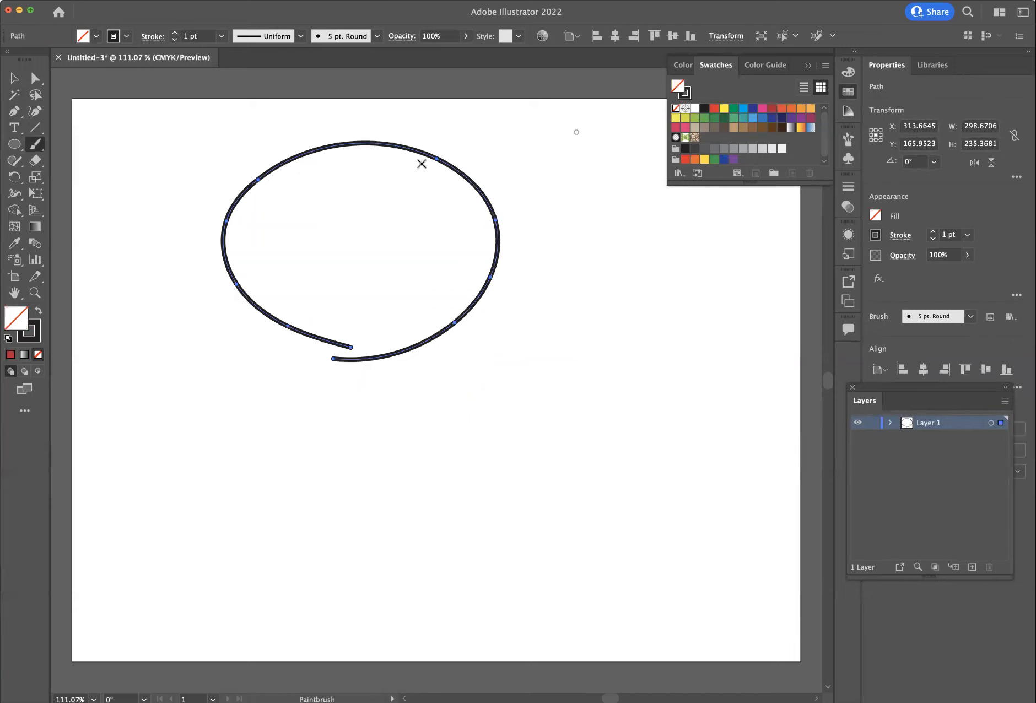
left_click(714, 117)
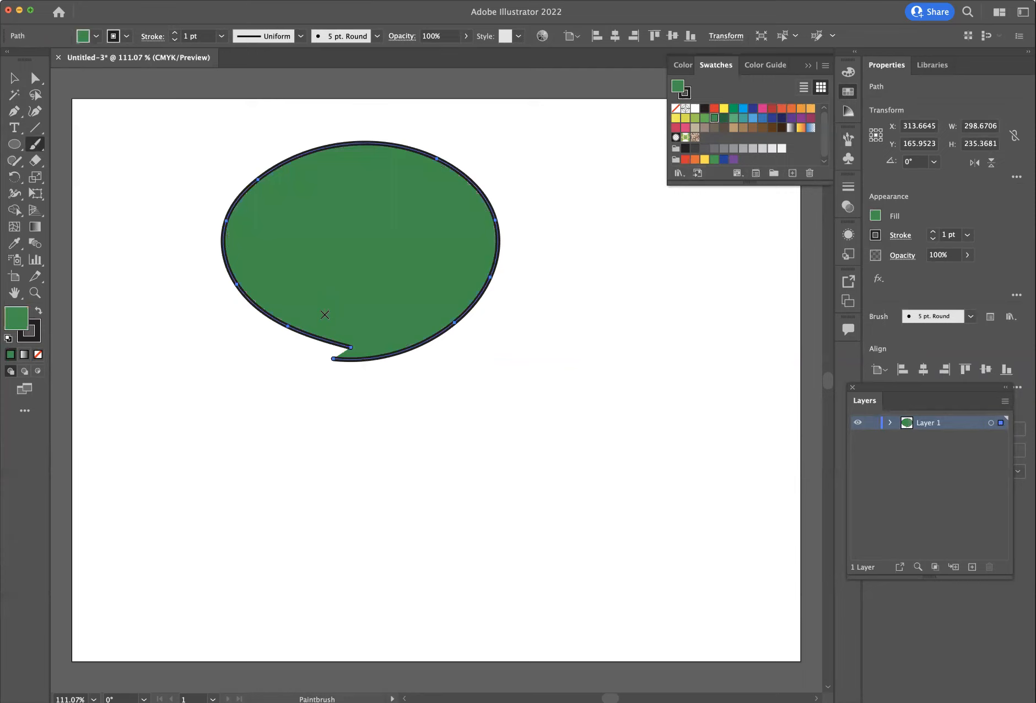
Paint a flared tree trunk with roots, about 147 by 278 pt, below the crown and fill it medium brown
mouse_move(331, 319)
left_mouse_down()
mouse_move(320, 454)
mouse_move(283, 552)
mouse_move(321, 522)
mouse_move(354, 528)
mouse_move(387, 558)
mouse_move(375, 540)
mouse_move(383, 519)
mouse_move(419, 510)
mouse_move(397, 495)
mouse_move(354, 406)
mouse_move(358, 309)
mouse_move(325, 315)
left_mouse_up()
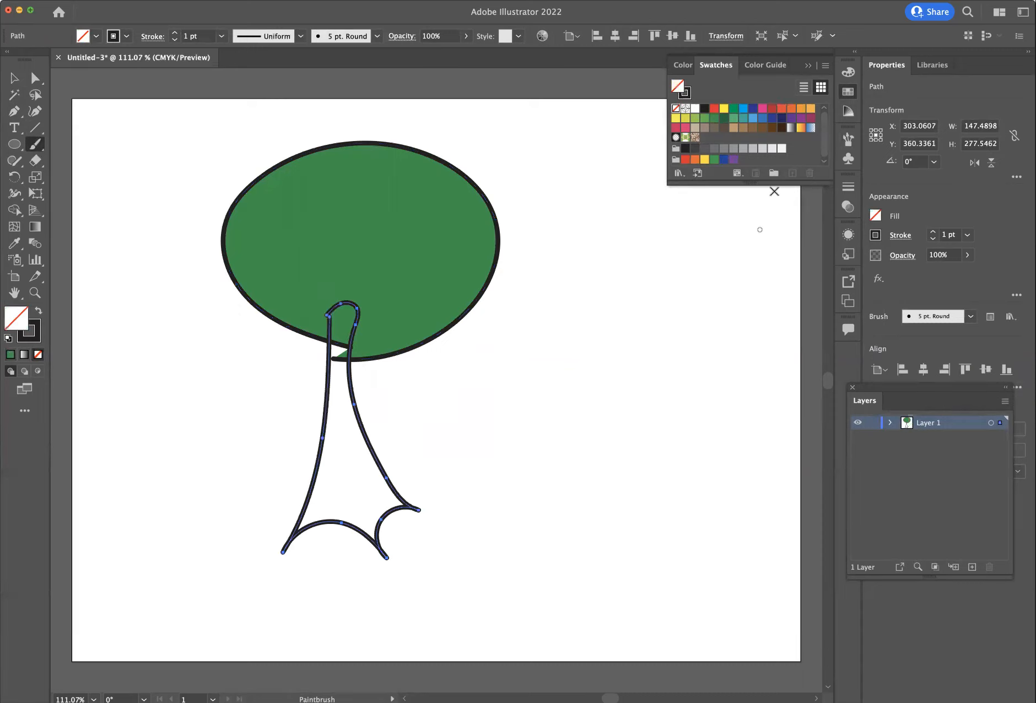
left_click(742, 128)
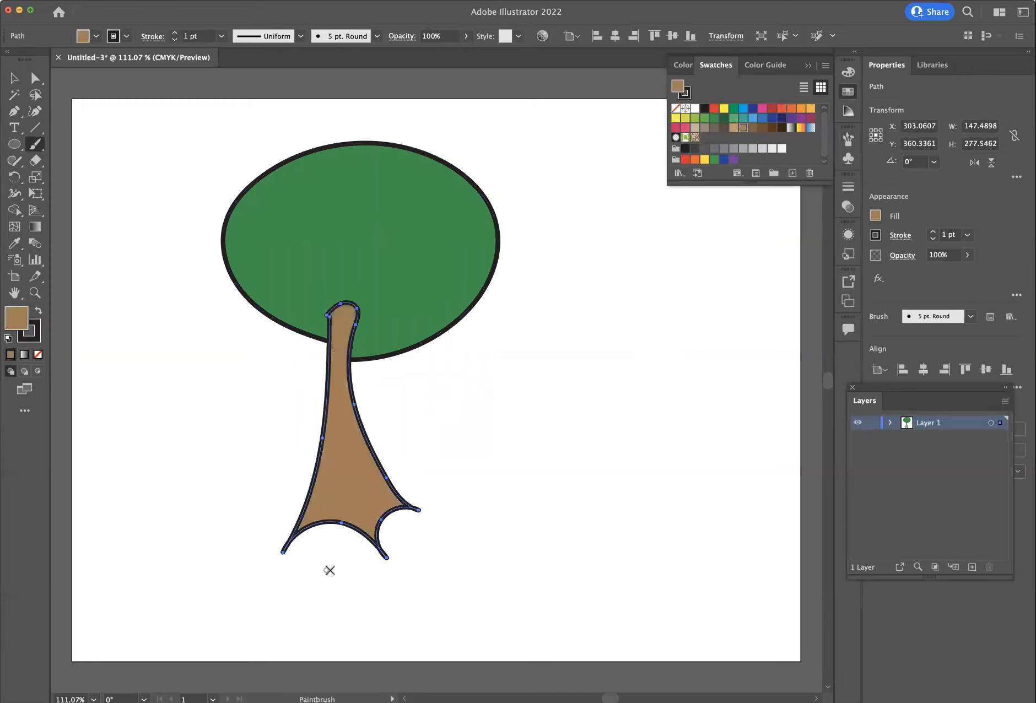
Paint the rabbit's medium-brown oval body about 79 by 53 pt beside the trunk, and its tan haunch about 51 by 46 pt
mouse_move(177, 513)
left_mouse_down()
mouse_move(161, 496)
mouse_move(179, 470)
mouse_move(225, 469)
mouse_move(234, 495)
mouse_move(175, 510)
left_mouse_up()
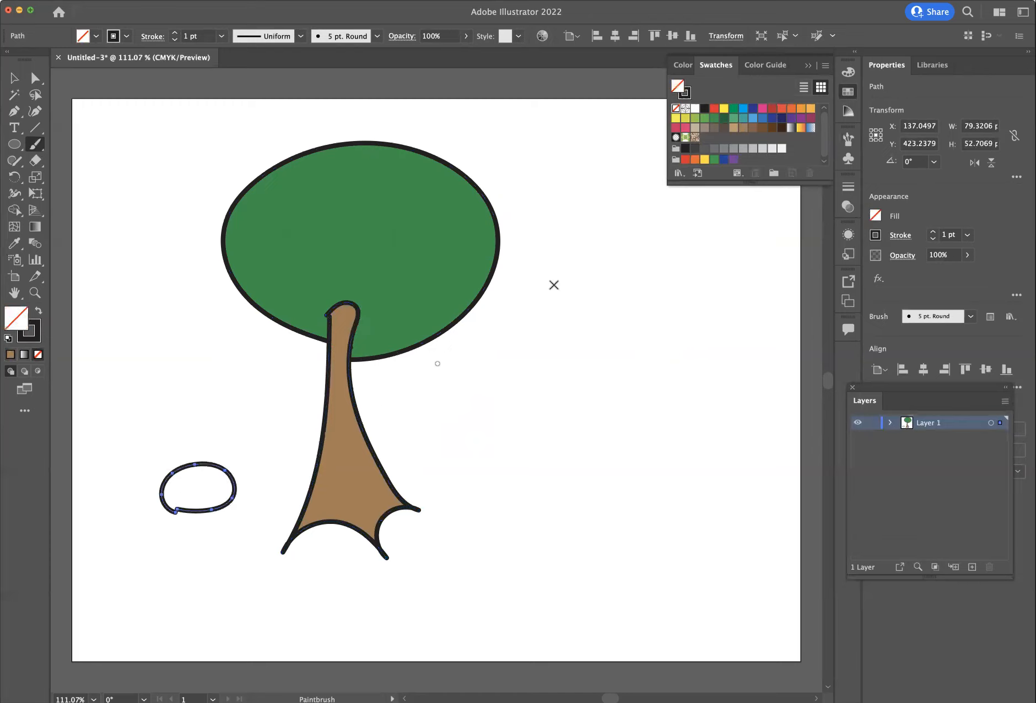
left_click(743, 127)
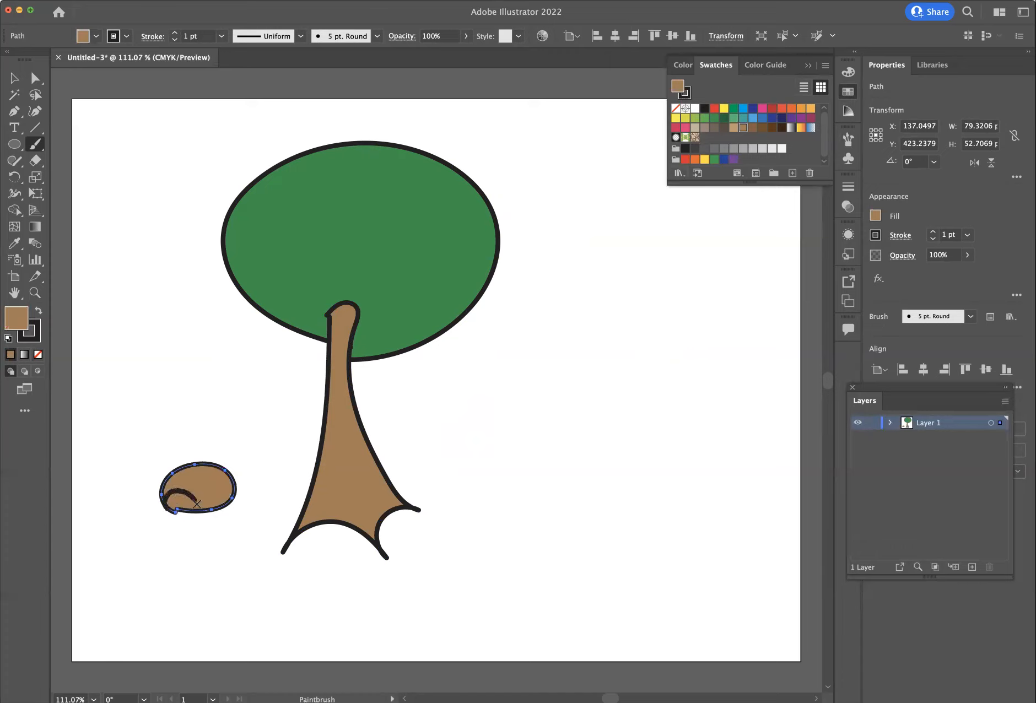
mouse_move(201, 533)
left_mouse_down()
mouse_move(174, 530)
mouse_move(162, 500)
mouse_move(168, 510)
left_mouse_up()
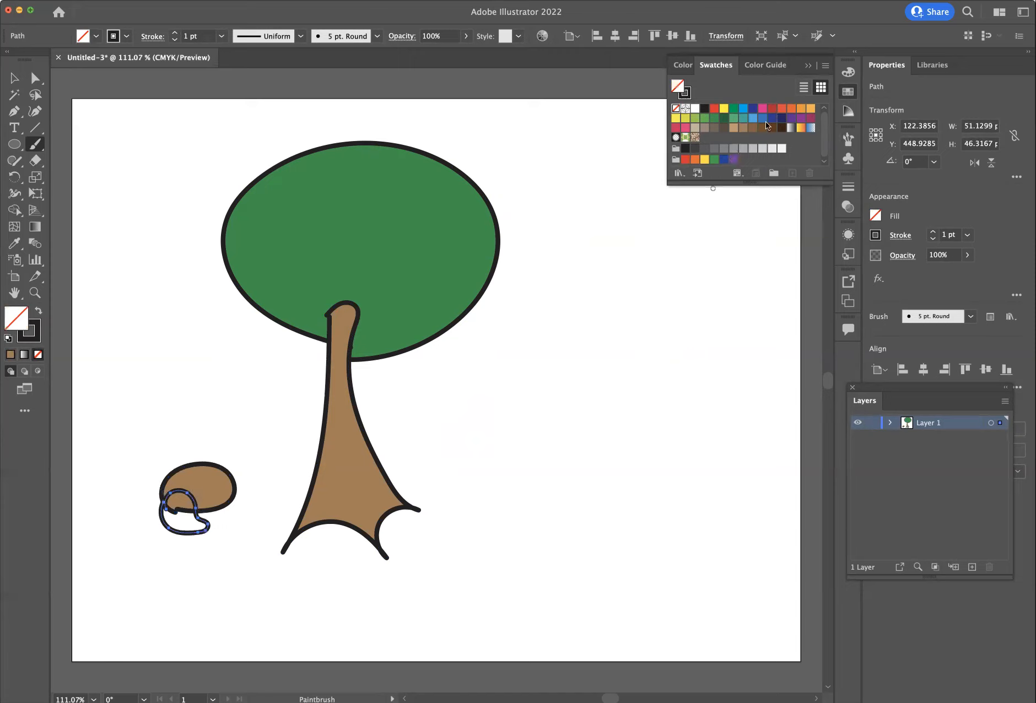
left_click(735, 127)
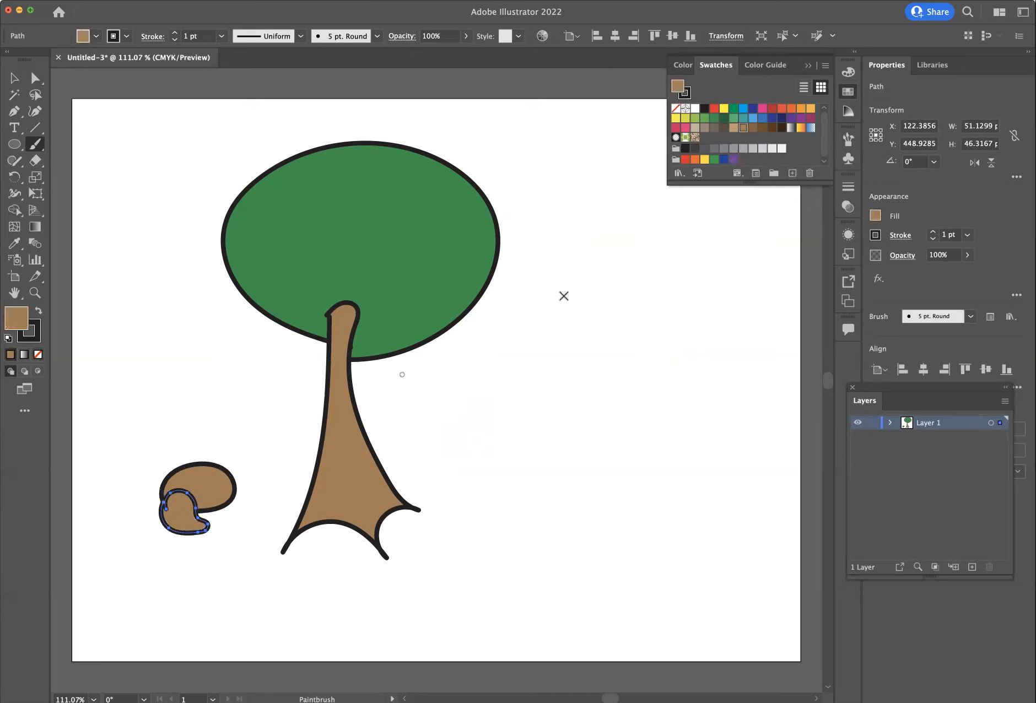
left_click(734, 128)
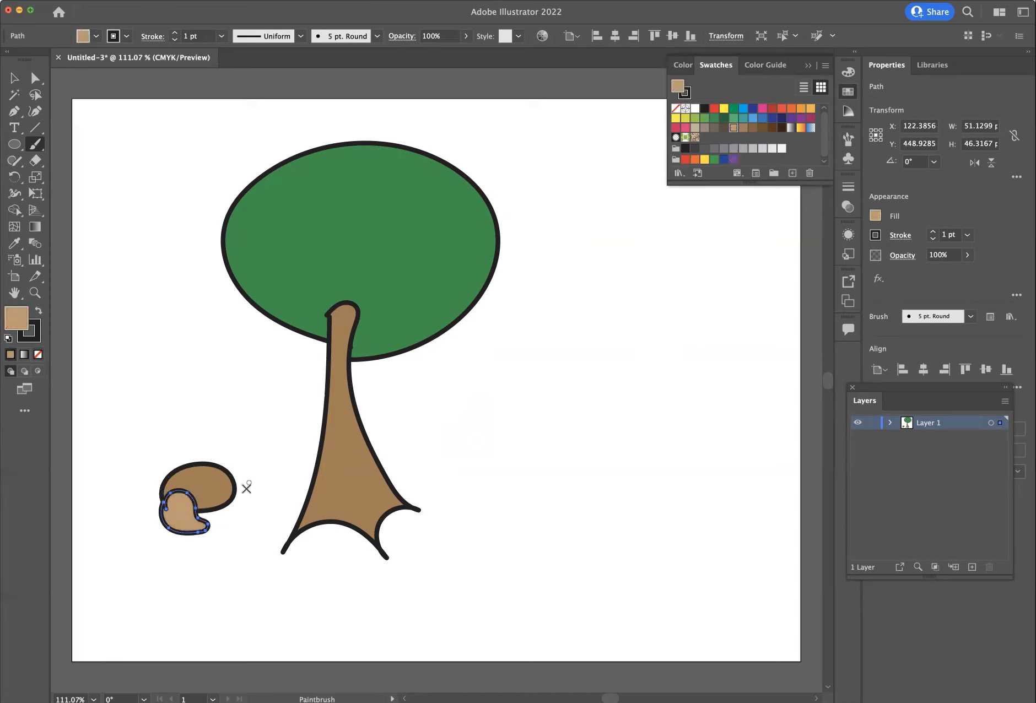
Paint the rabbit's two front legs, about 31 by 29 pt and 19 by 23 pt, and fill both tan
mouse_move(214, 495)
left_mouse_down()
mouse_move(235, 522)
mouse_move(241, 511)
mouse_move(214, 492)
left_mouse_up()
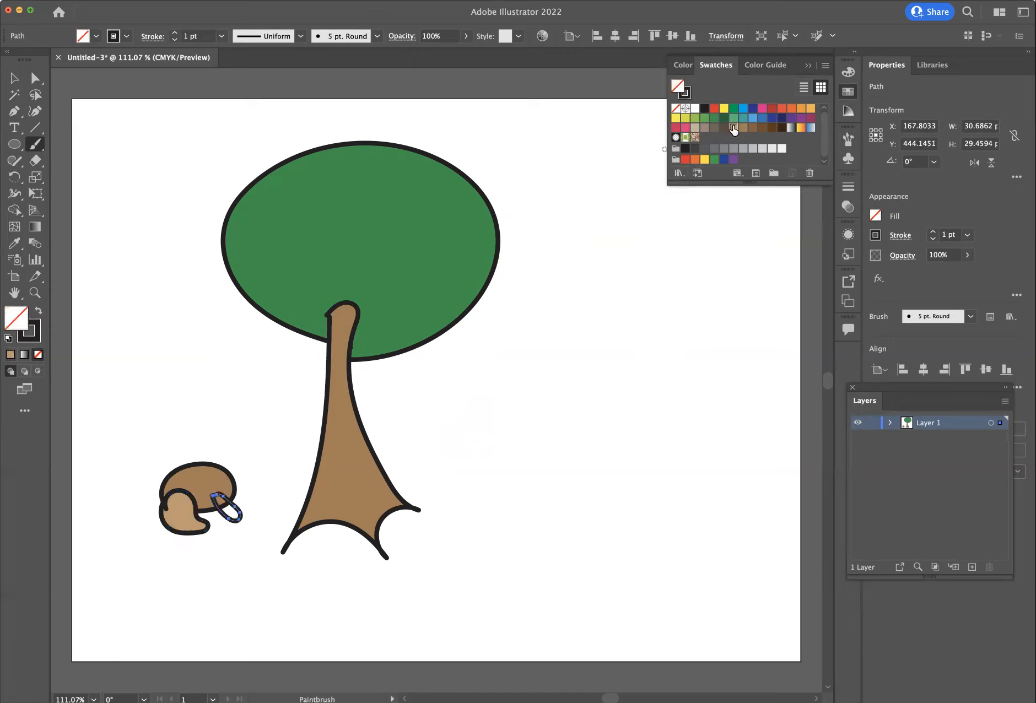
left_click(734, 128)
mouse_move(234, 492)
left_mouse_down()
mouse_move(250, 504)
mouse_move(237, 484)
left_mouse_up()
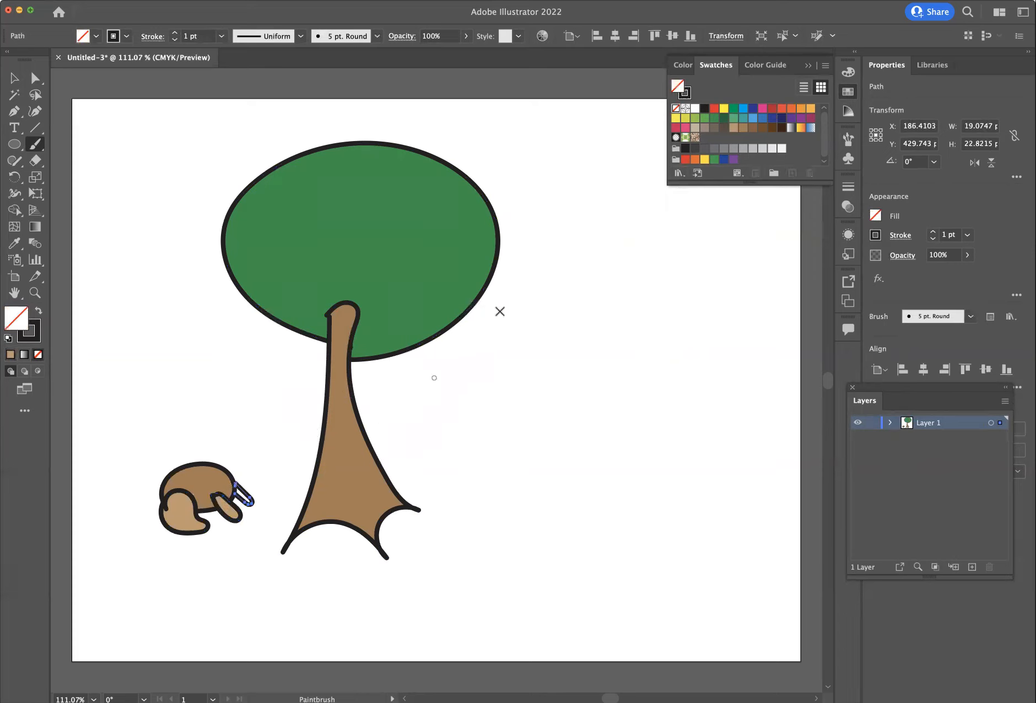
left_click(734, 128)
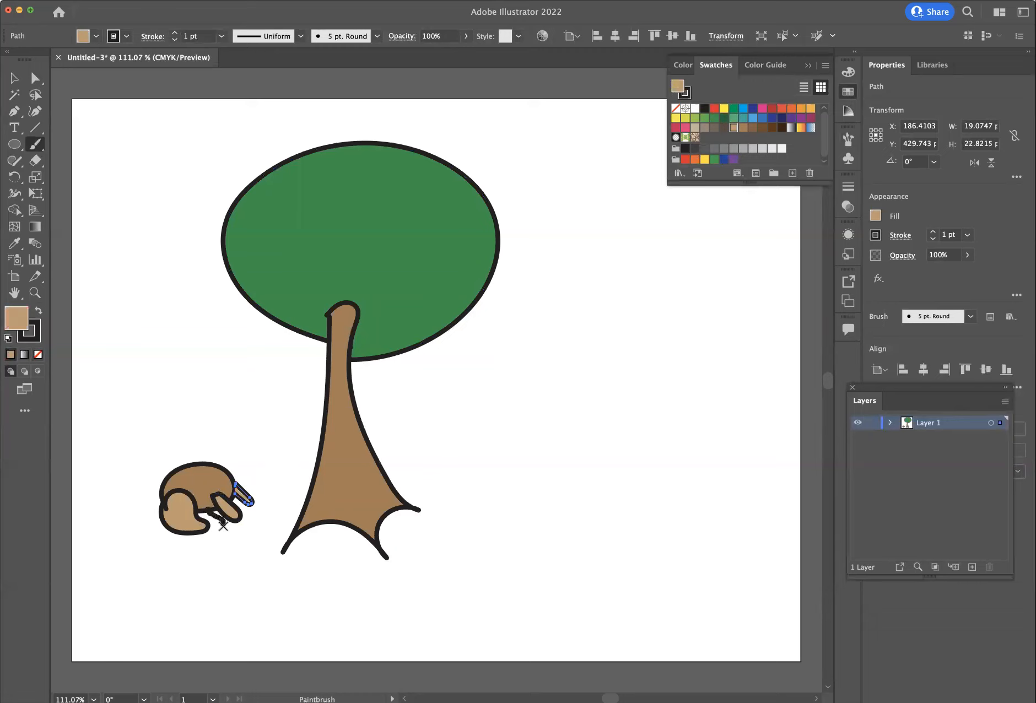
Paint the rabbit's far hind foot about 39 by 34 pt, fill it dark brown, and send it behind the haunch
mouse_move(199, 531)
left_mouse_down()
mouse_move(189, 508)
mouse_move(211, 512)
left_mouse_up()
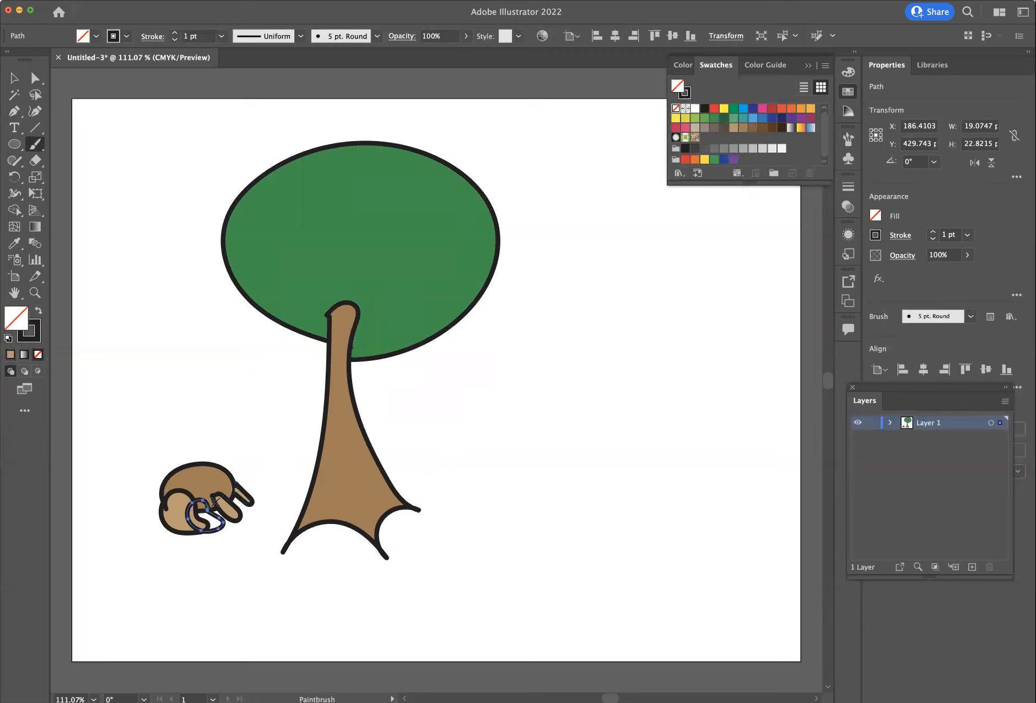
left_click(760, 128)
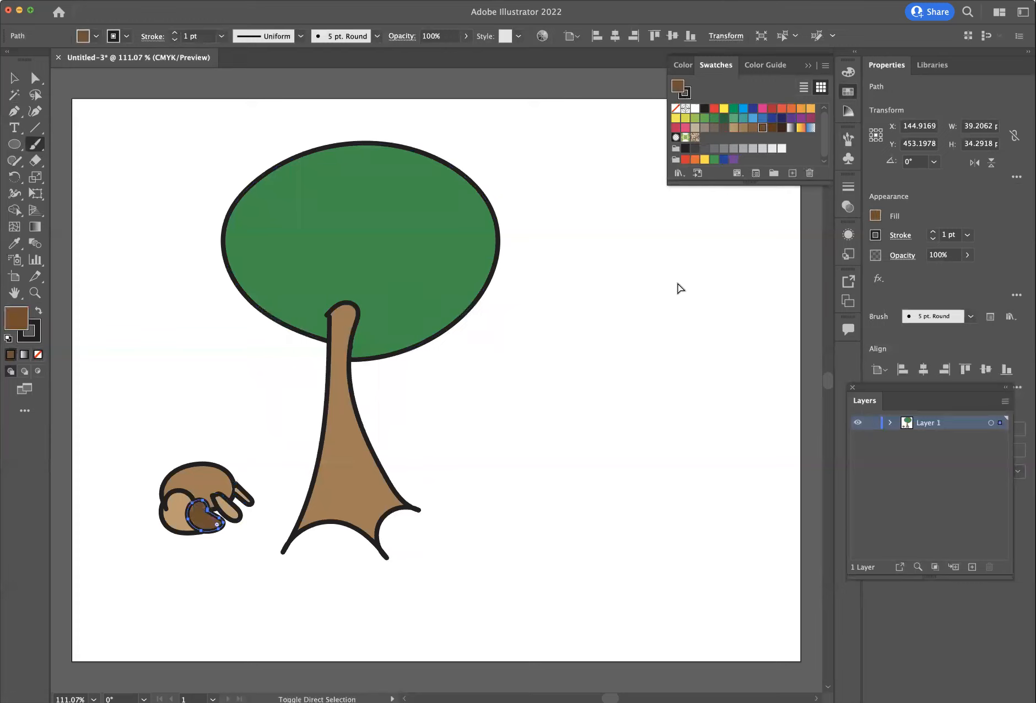
key("super+bracketleft")
Paint the rabbit's round head about 39 by 42 pt above the front of the body and fill it tan
left_click_drag(213, 440, 208, 469)
mouse_move(233, 472)
left_mouse_down()
mouse_move(243, 452)
mouse_move(215, 434)
mouse_move(206, 462)
left_mouse_up()
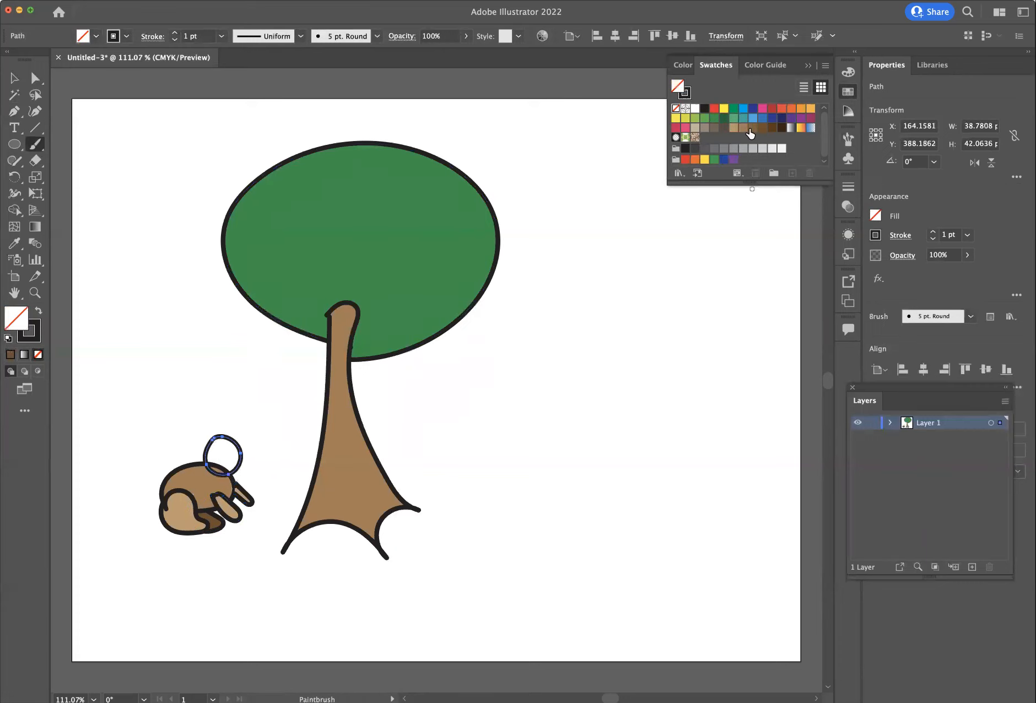
left_click(734, 127)
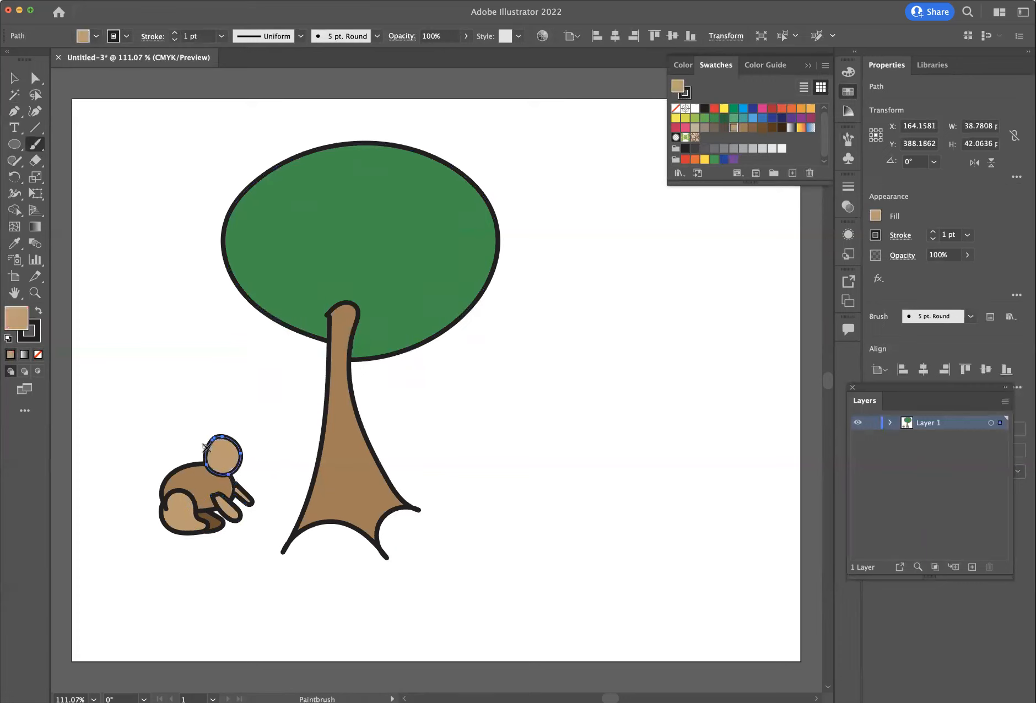
Paint two pink-filled oval ears about 38 pt tall on the rabbit's head, and add its eyes and whiskers
mouse_move(202, 445)
left_mouse_down()
mouse_move(190, 414)
mouse_move(212, 434)
mouse_move(207, 448)
left_mouse_up()
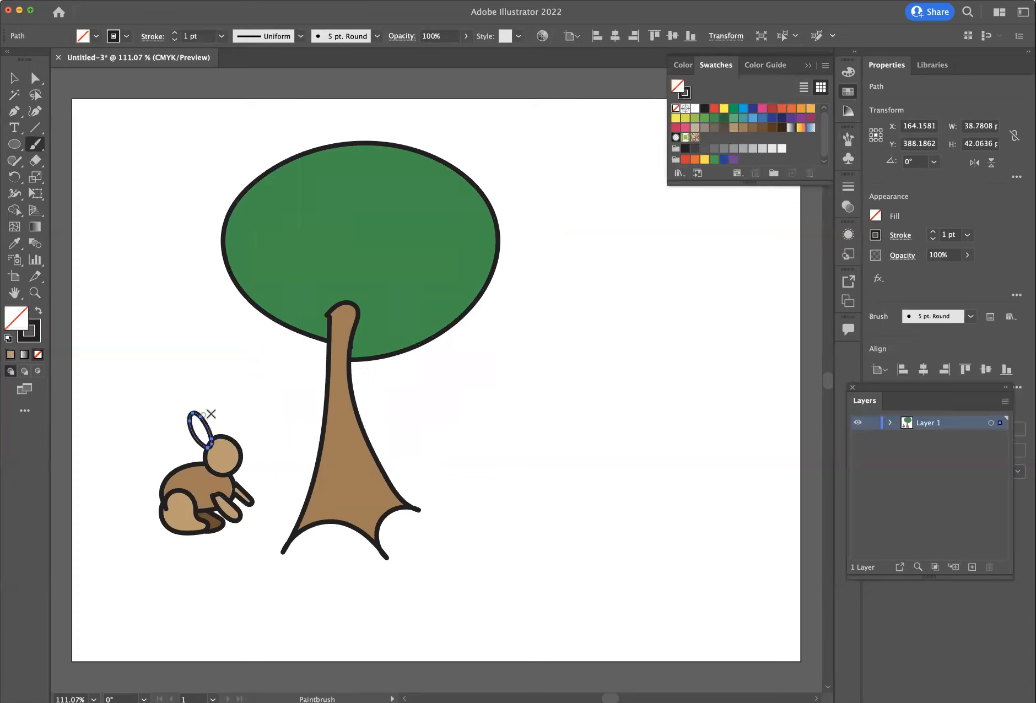
left_click(762, 108)
mouse_move(227, 442)
left_mouse_down()
mouse_move(220, 426)
mouse_move(235, 409)
mouse_move(242, 427)
mouse_move(229, 441)
left_mouse_up()
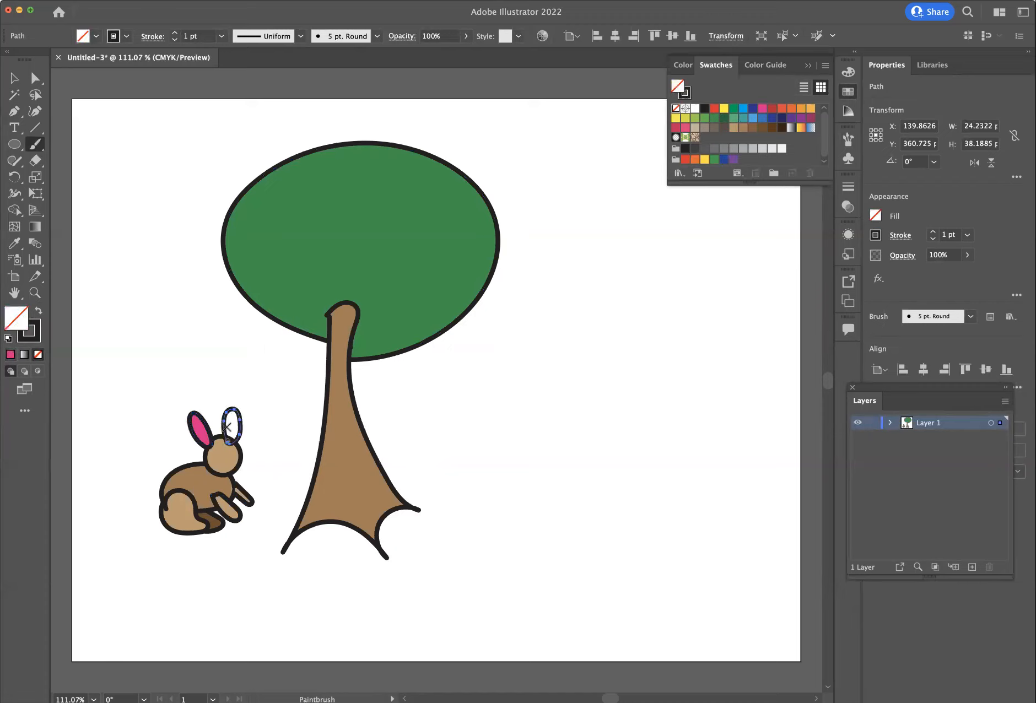
left_click(762, 108)
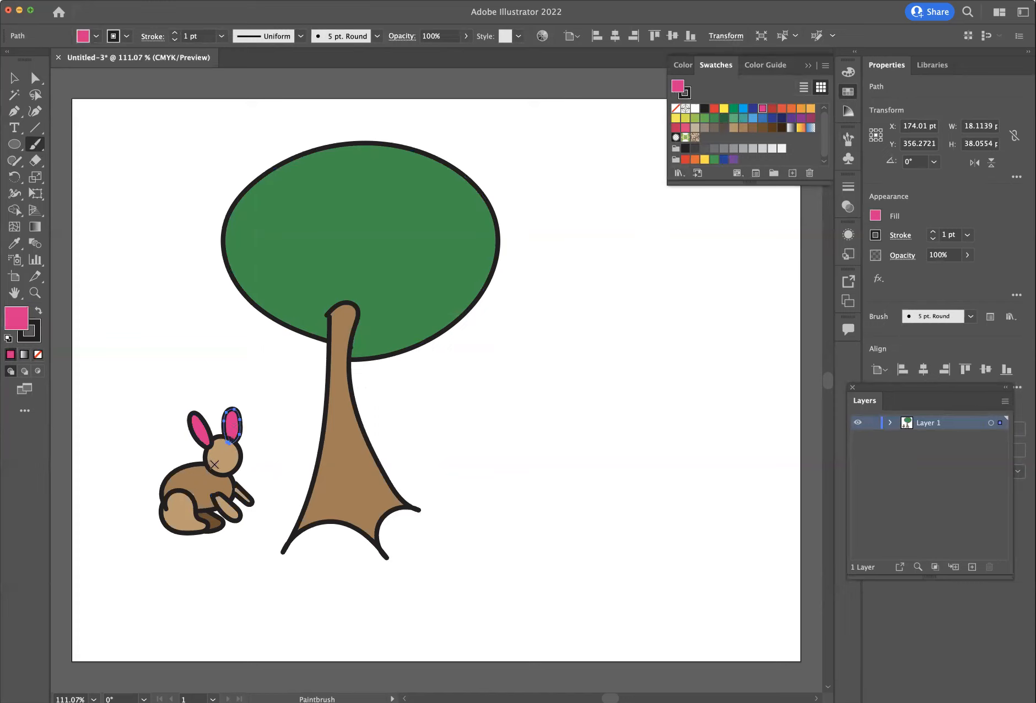
mouse_move(217, 454)
left_mouse_down()
mouse_move(235, 467)
mouse_move(217, 469)
mouse_move(258, 451)
mouse_move(260, 460)
left_mouse_up()
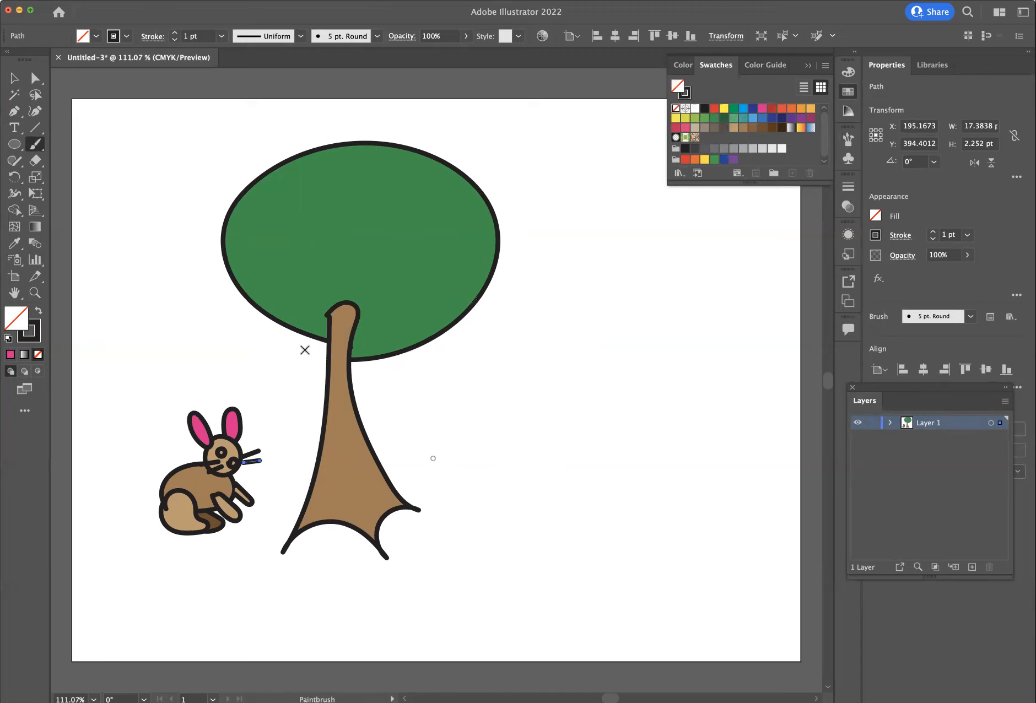
Reshape the trunk's right side and roots with the Direct Selection tool, curving the side inward and shifting the middle root tip left
left_click(34, 78)
left_click(369, 452)
left_click(370, 452)
left_click_drag(363, 432, 349, 409)
left_click(416, 460)
mouse_move(384, 520)
left_mouse_down()
mouse_move(384, 530)
mouse_move(368, 512)
left_mouse_up()
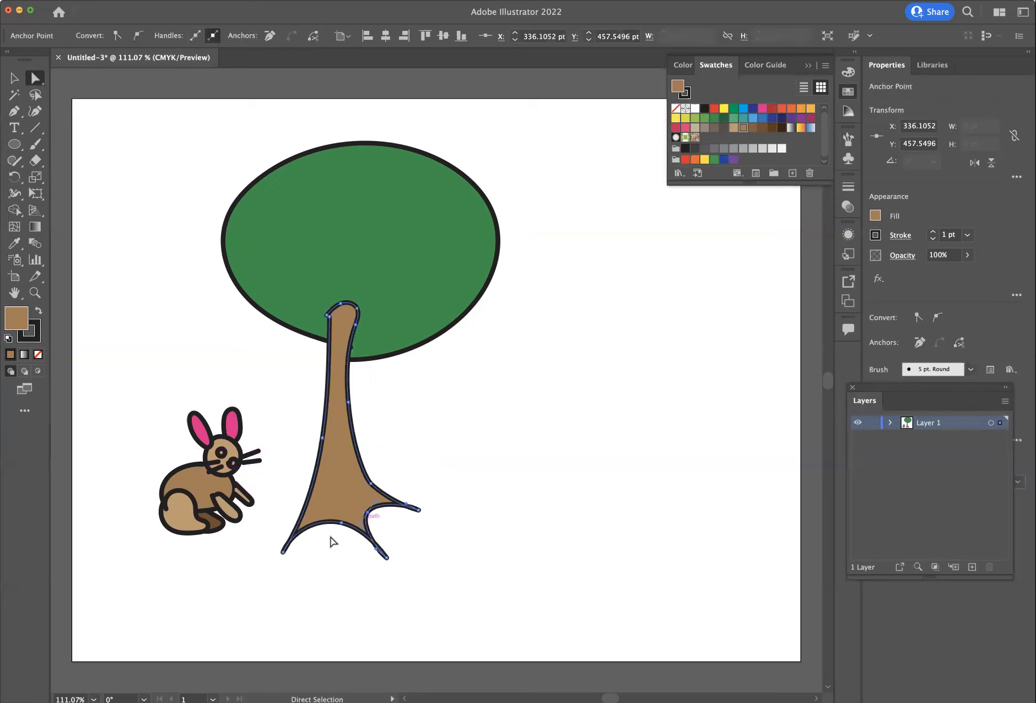
left_click_drag(387, 558, 363, 566)
left_click_drag(343, 529, 330, 528)
left_click(490, 460)
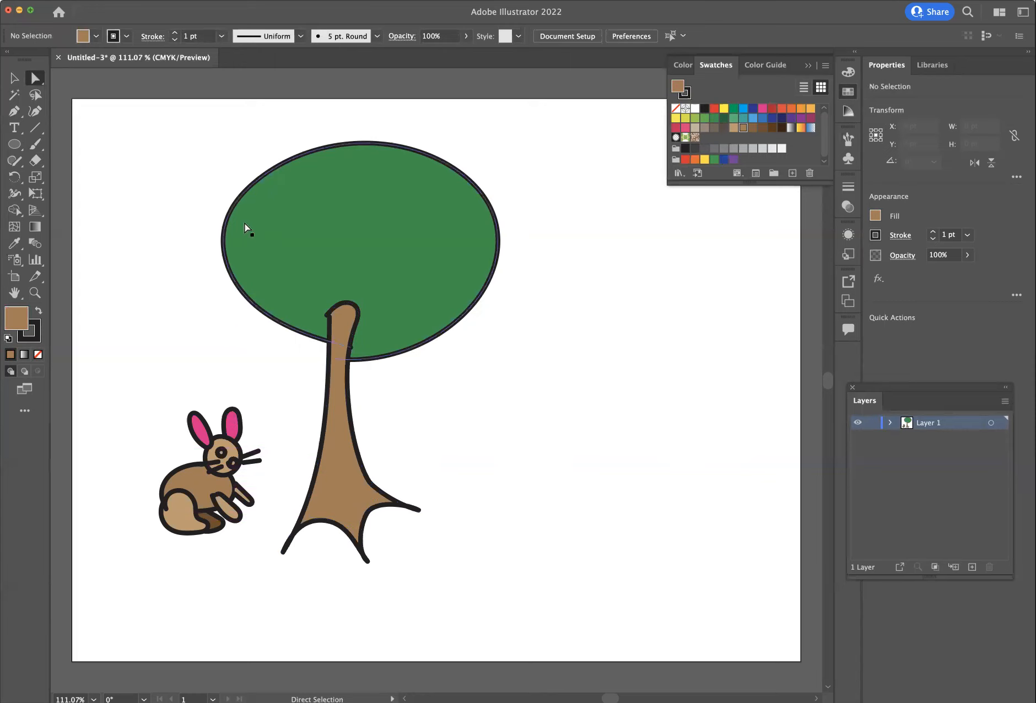
Select the whole tree and rabbit drawing and move it left and slightly down on the artboard, leaving it deselected
key("v")
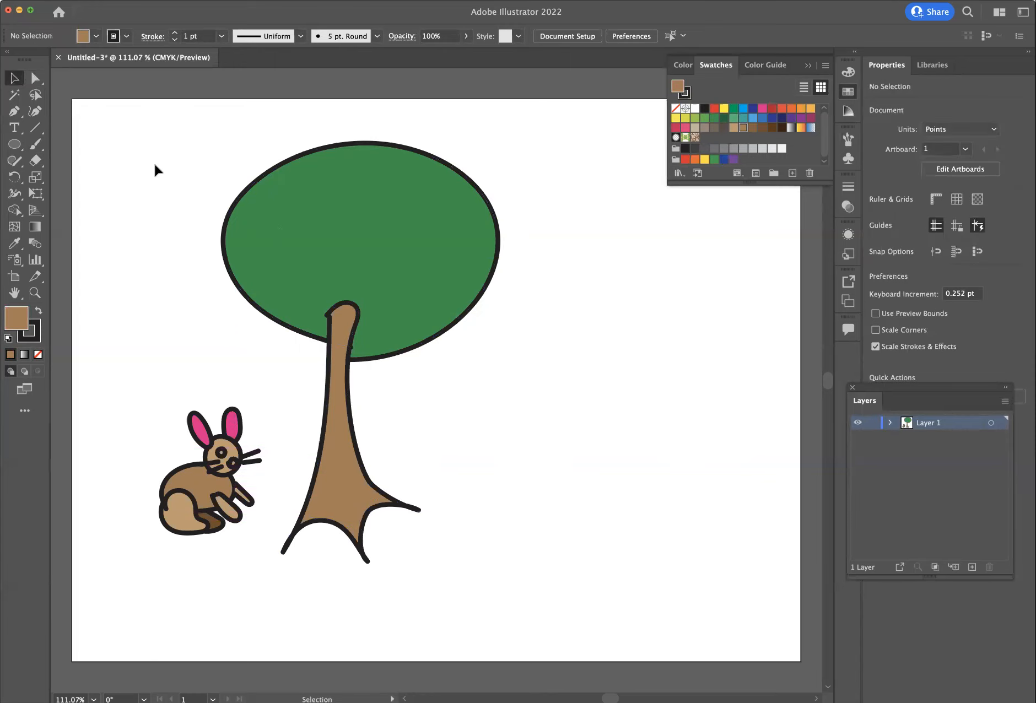
left_click_drag(169, 153, 518, 576)
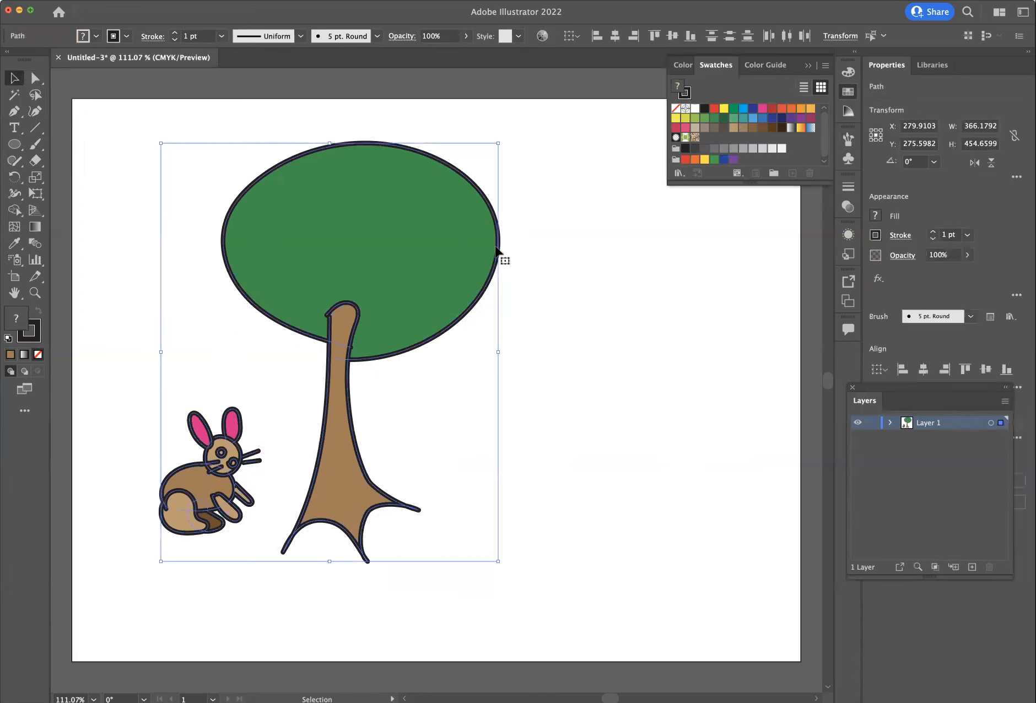
left_click_drag(462, 247, 405, 257)
left_click(557, 538)
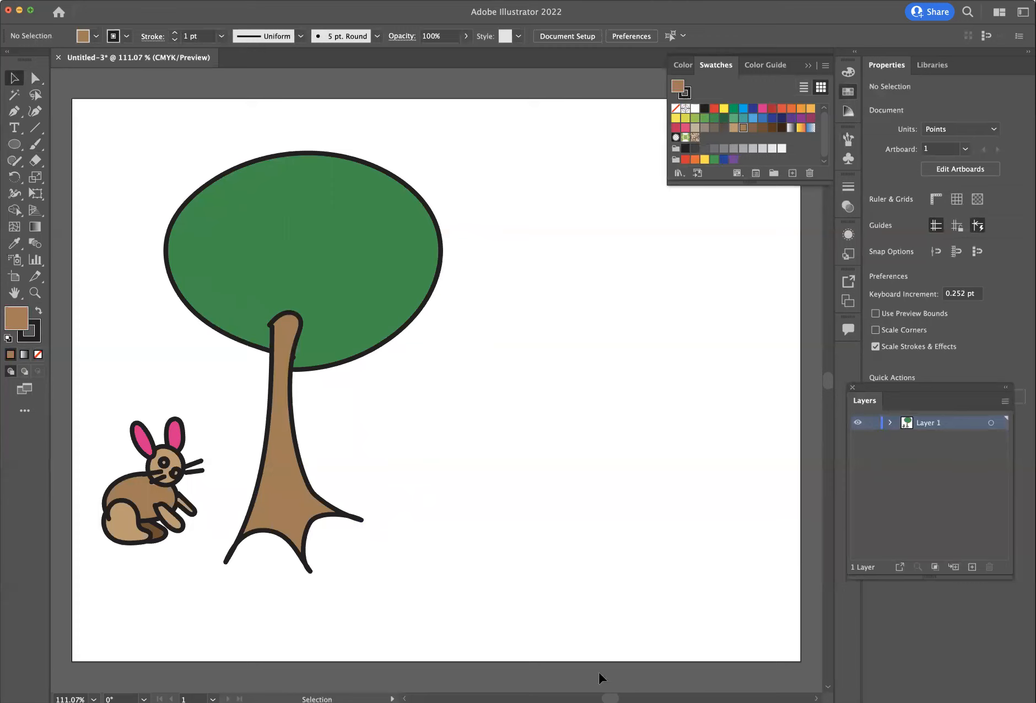
Save the drawing as closed brush.ai in the NVCC ART140 folder in Adobe Illustrator format with the default options
left_click_drag(610, 699, 611, 698)
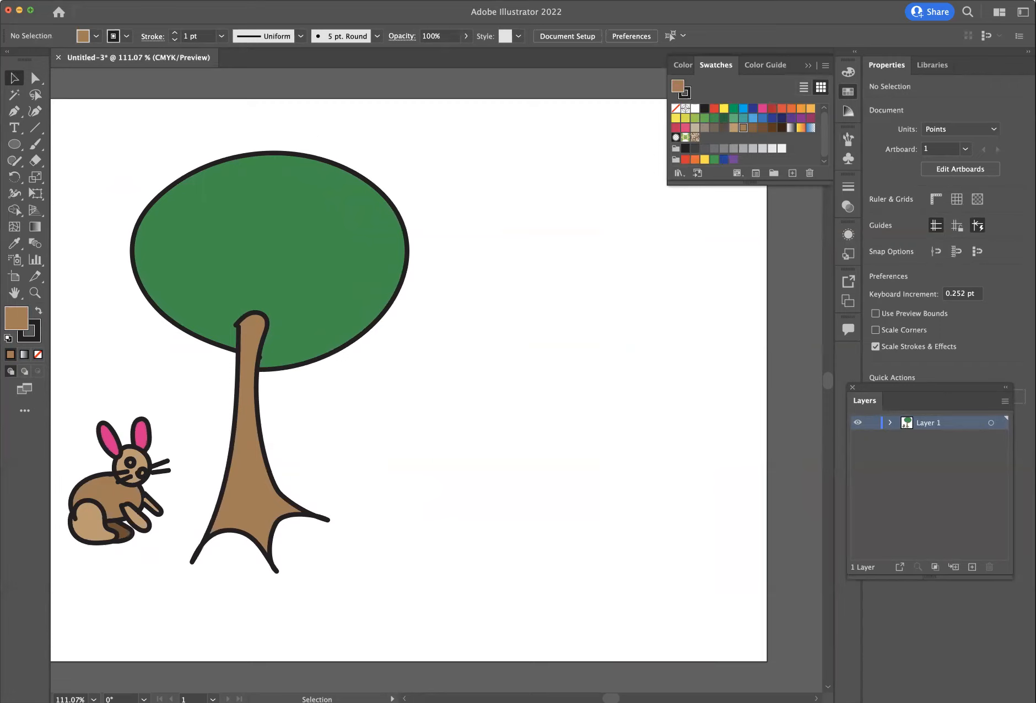
left_click(5, 1)
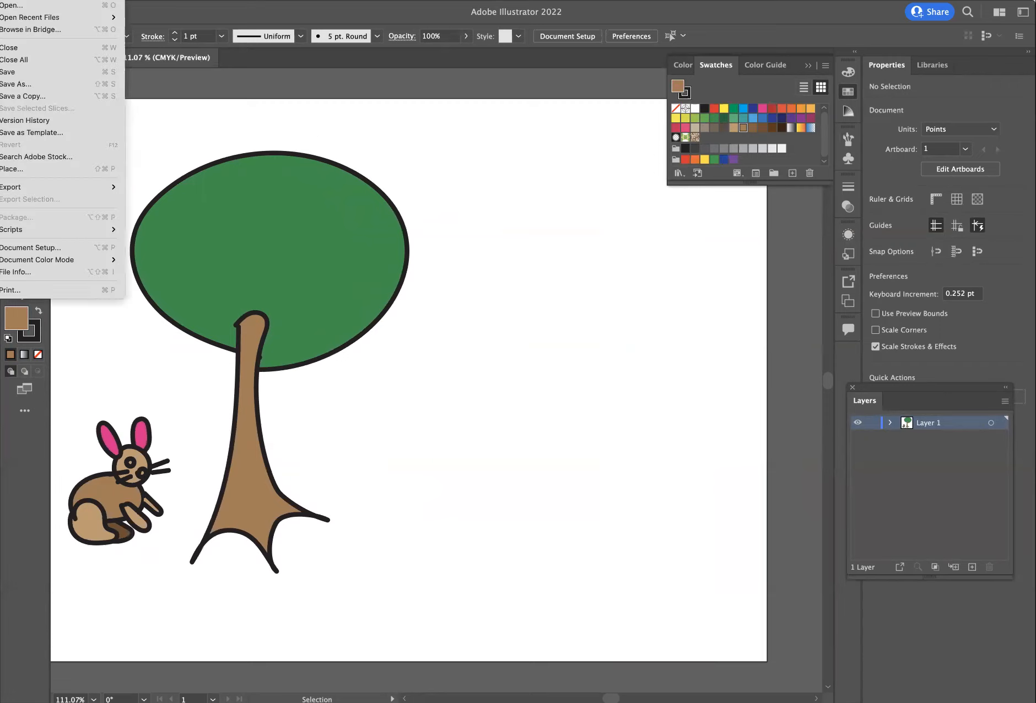
left_click(39, 85)
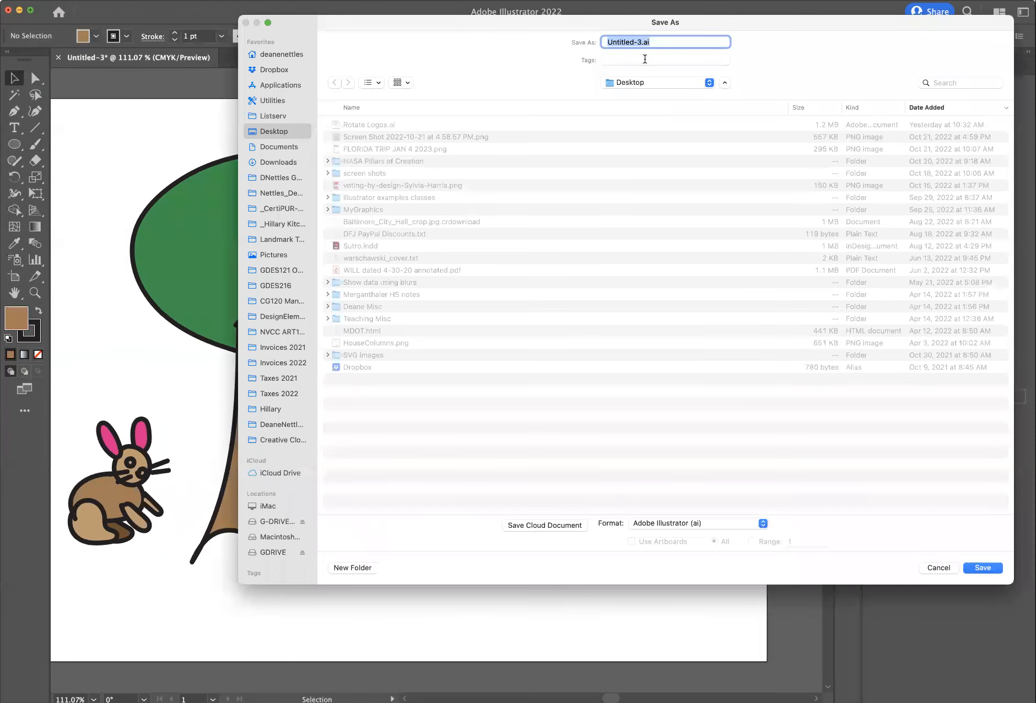
type("closed brush")
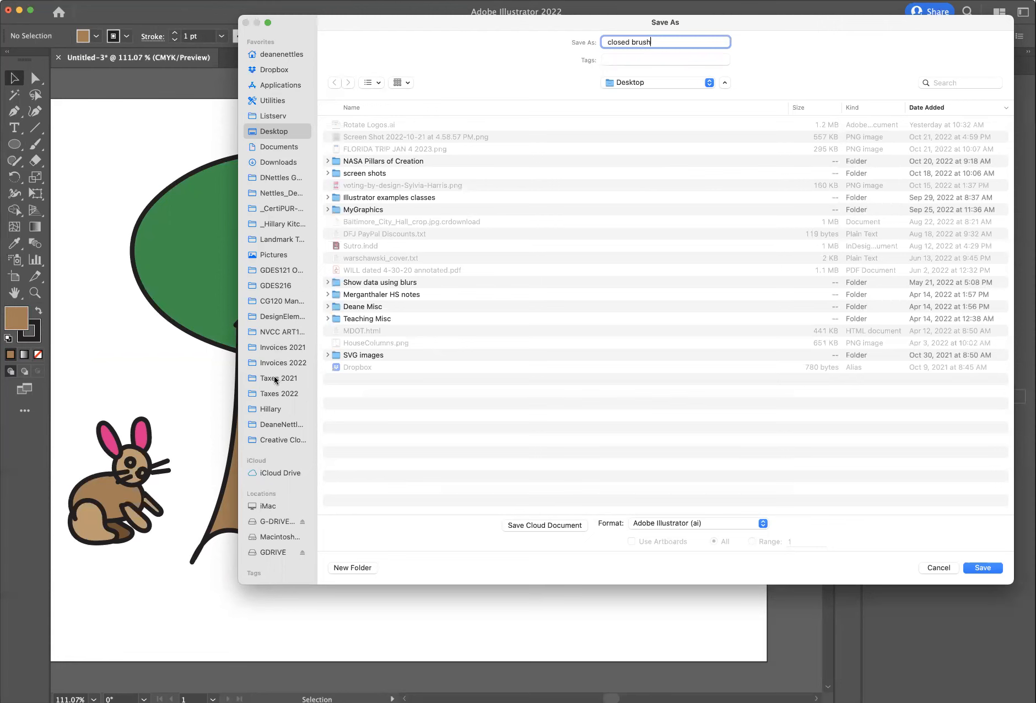
left_click(278, 333)
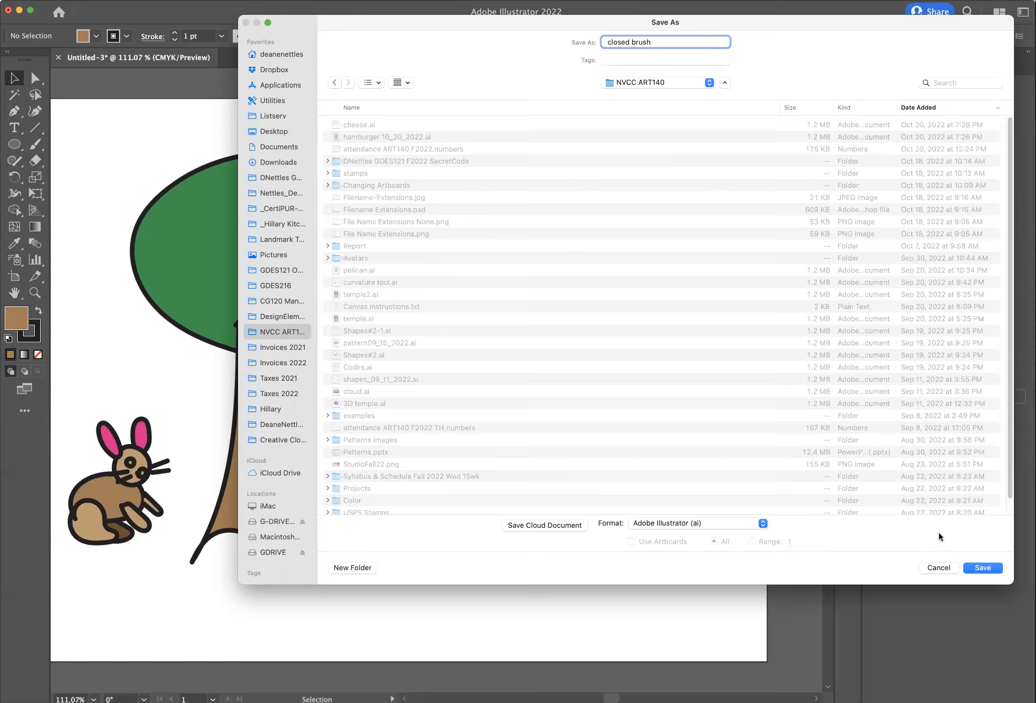
type(".ai")
left_click(987, 569)
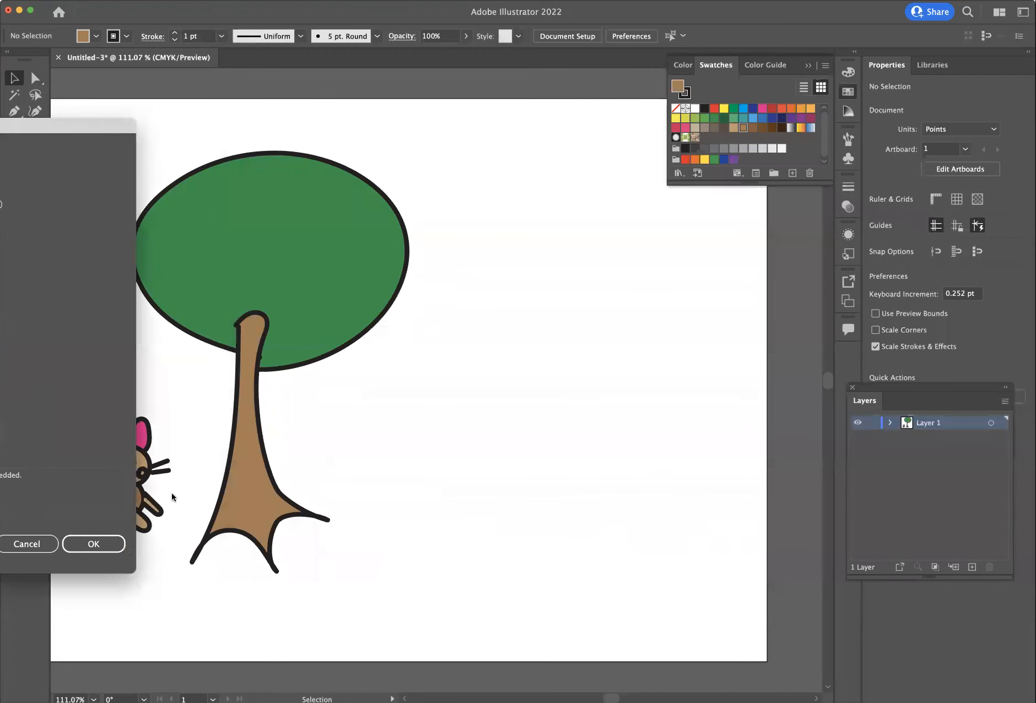
left_click(94, 544)
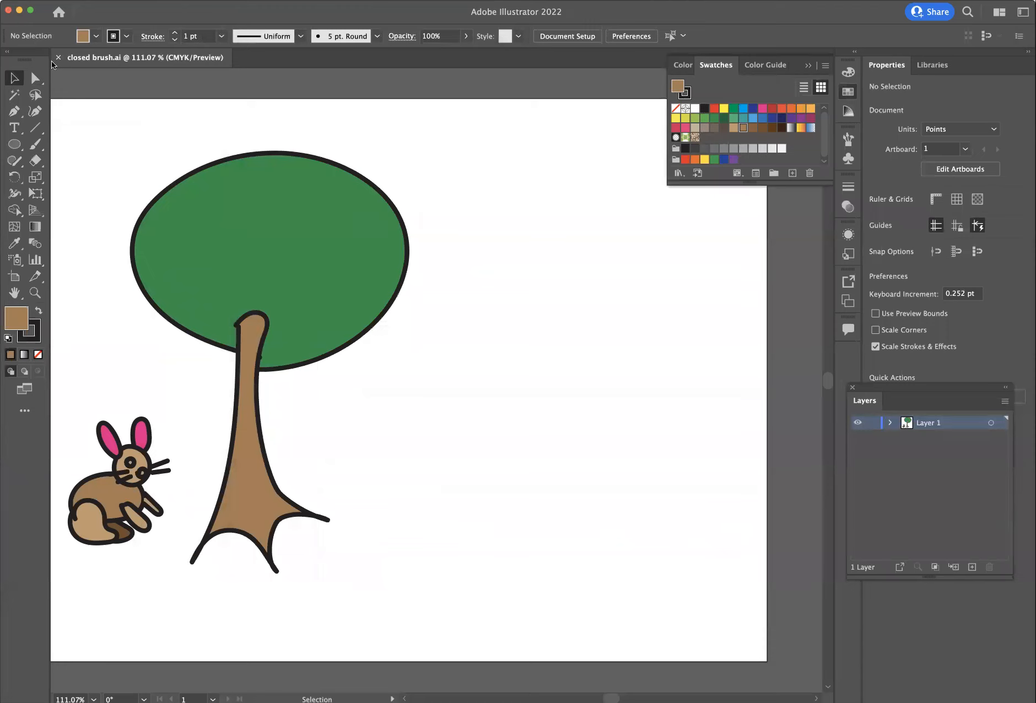
Try a new portrait Letter print document of 612 by 792 pt, and close it
left_click(5, 0)
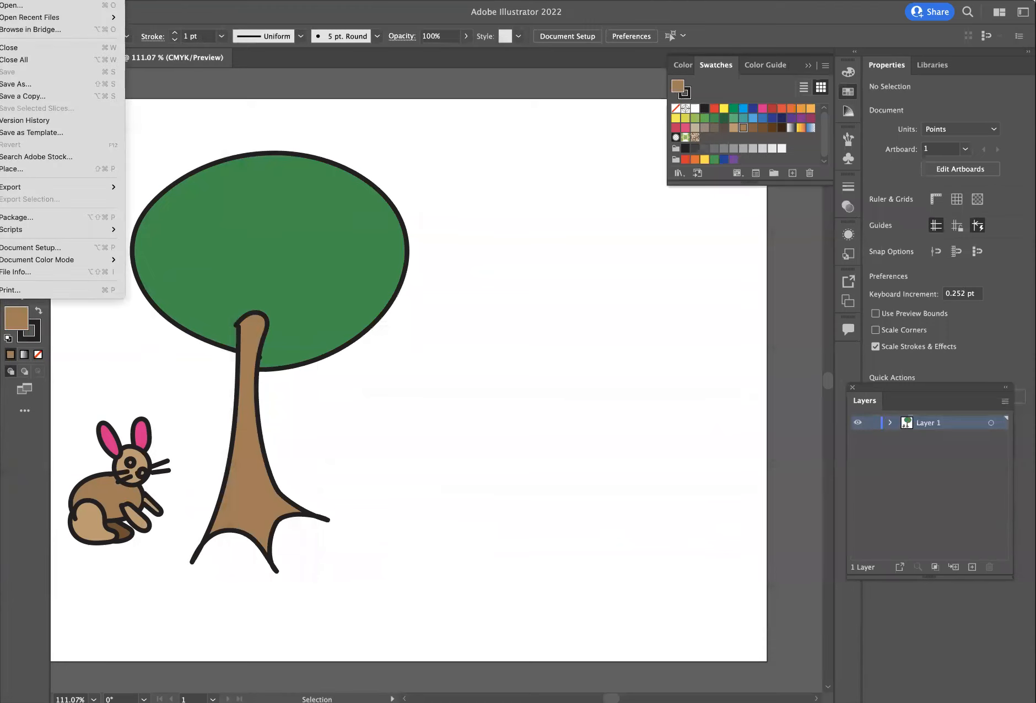
left_click(11, 0)
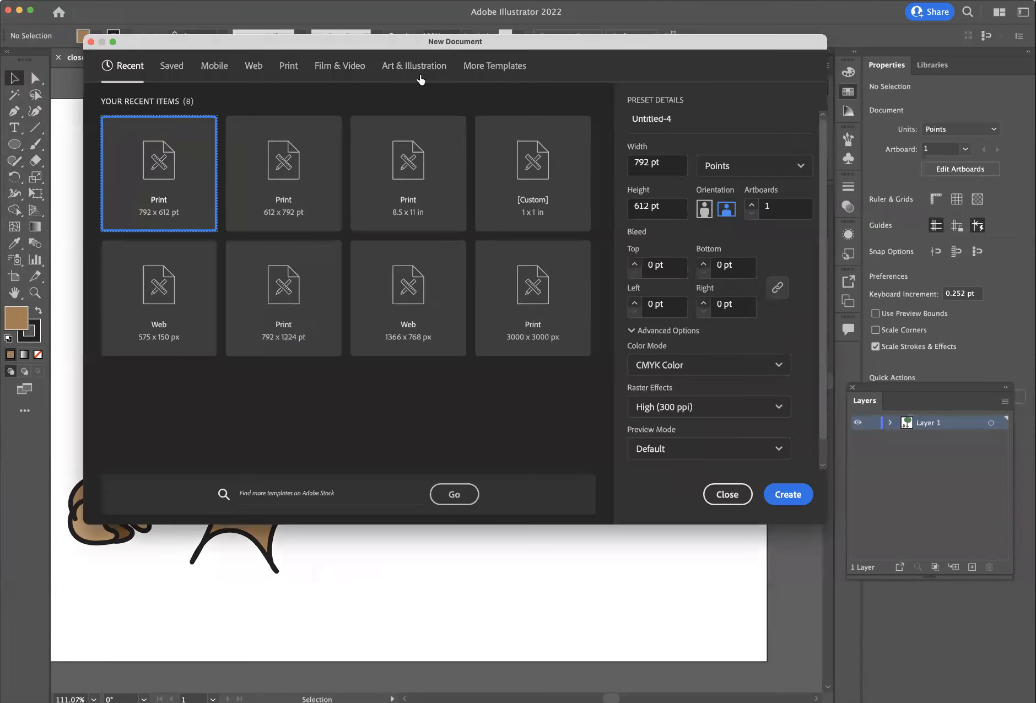
left_click(287, 66)
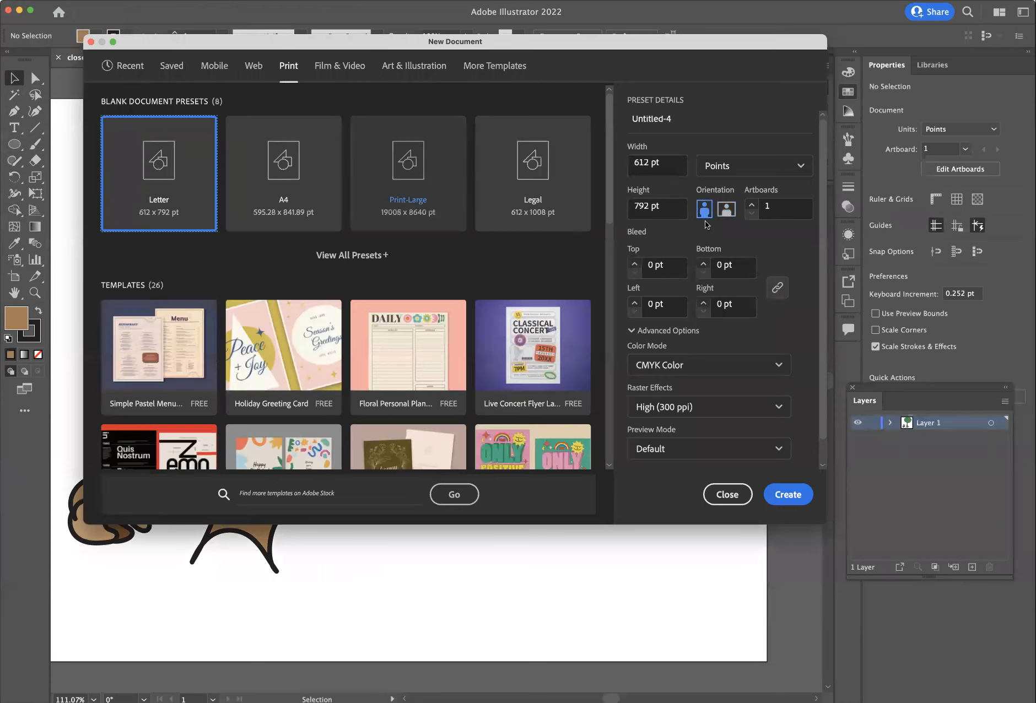
left_click(788, 494)
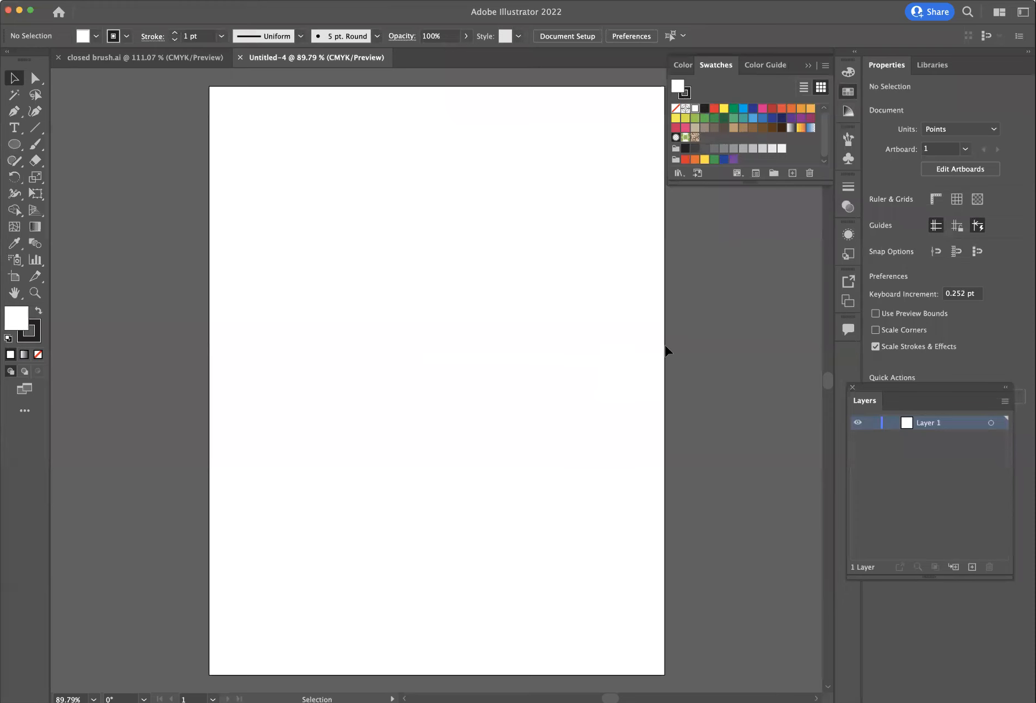
left_click(240, 57)
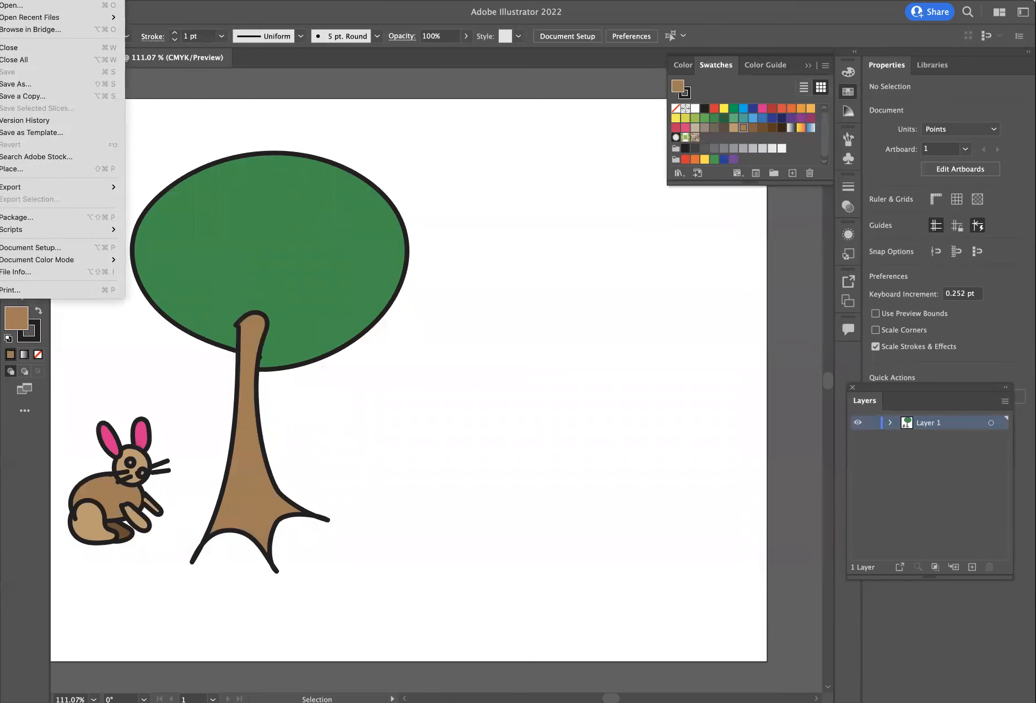
Create a new landscape Letter print document of 792 by 612 pt in CMYK Color
key("super+n")
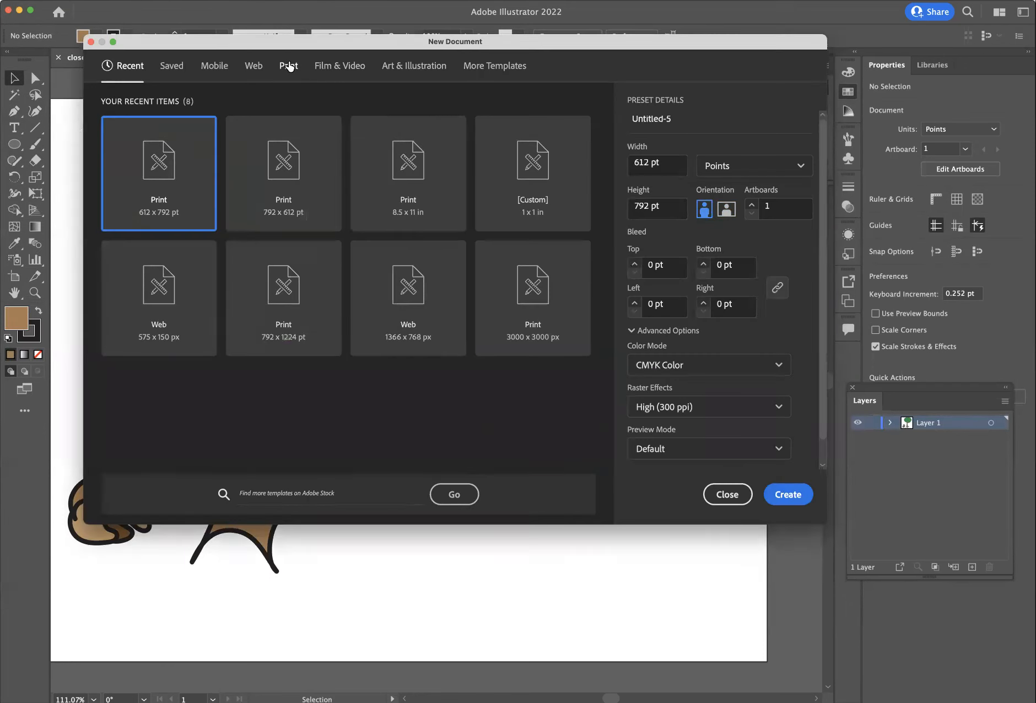
left_click(288, 66)
left_click(726, 209)
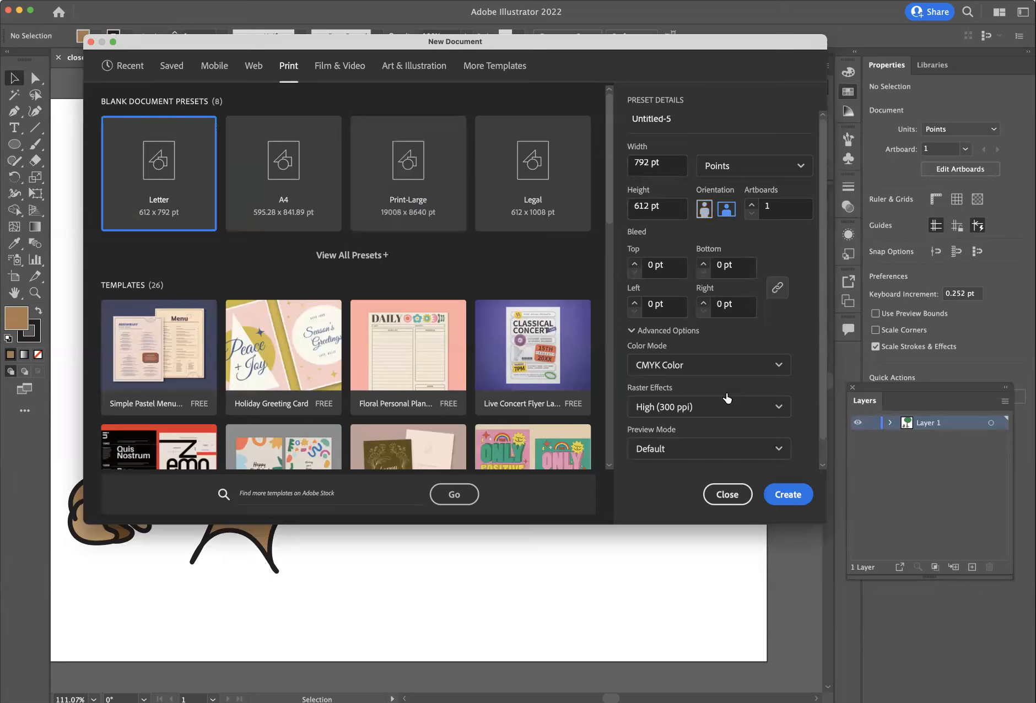
left_click(787, 494)
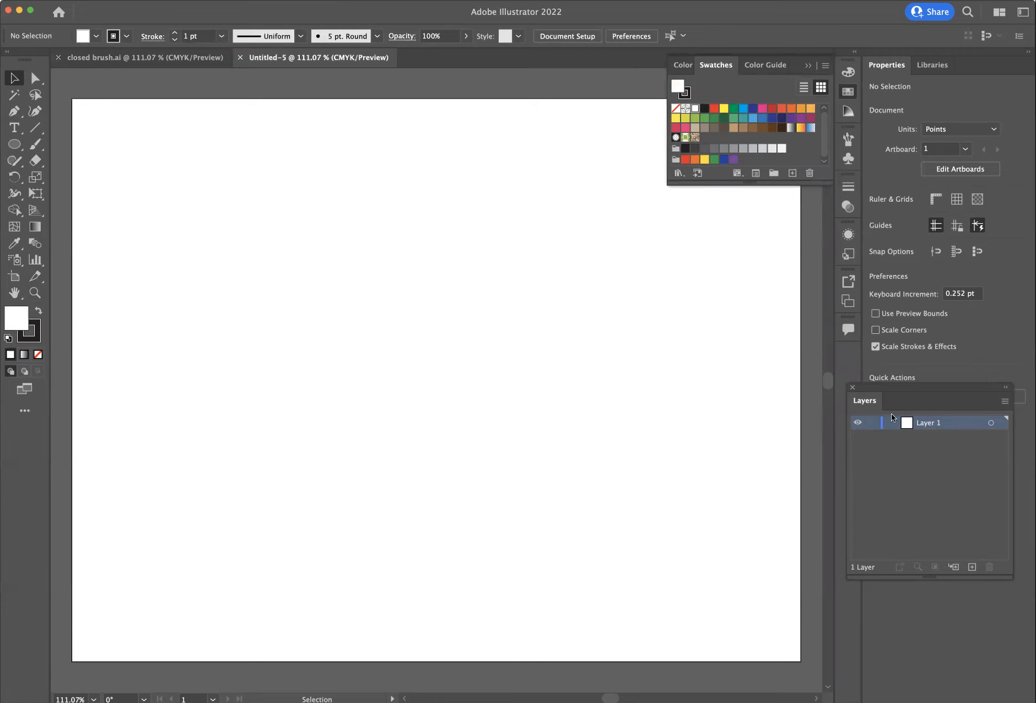
Rename the existing layer Color, add a layer named Drawing above it, and lock the Color layer
double_click(927, 419)
type("Color")
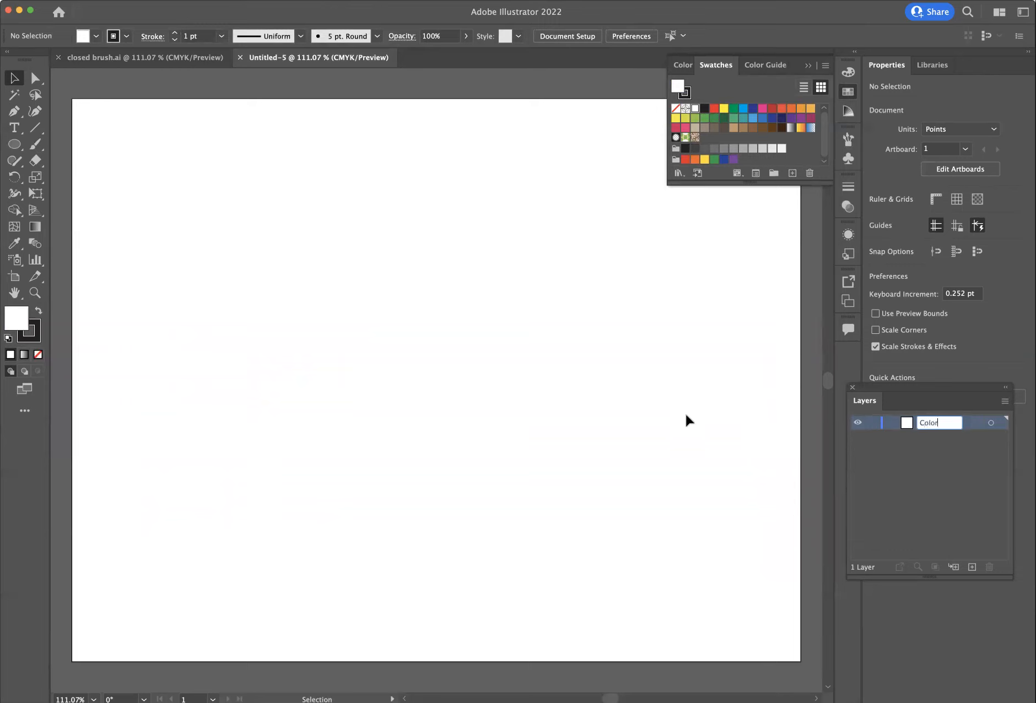
left_click(972, 567)
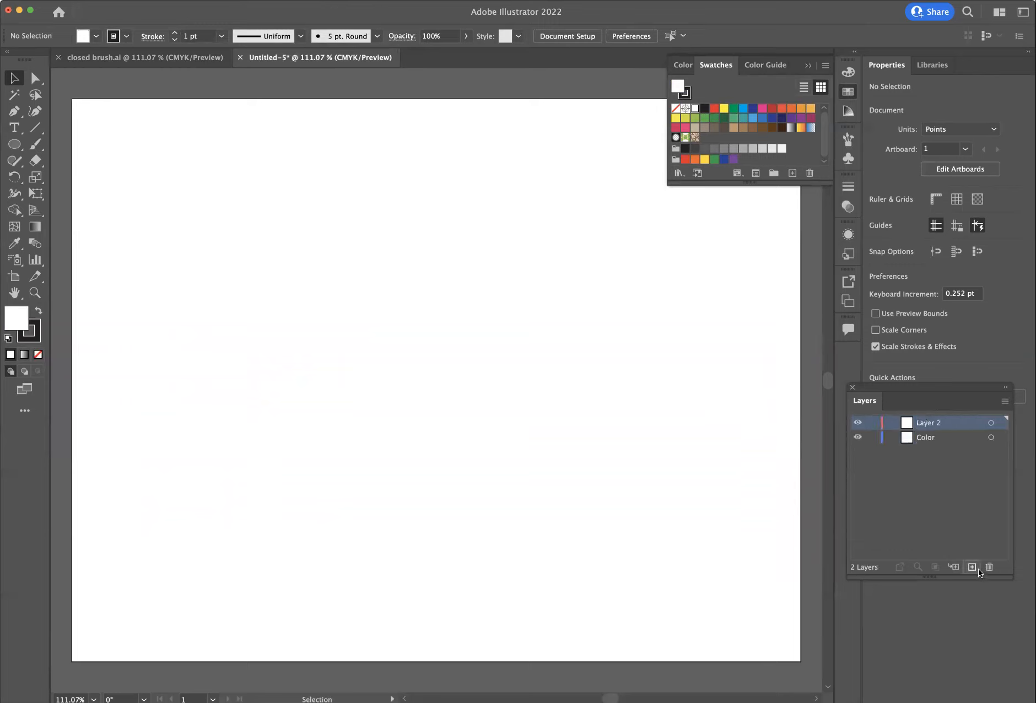
double_click(929, 423)
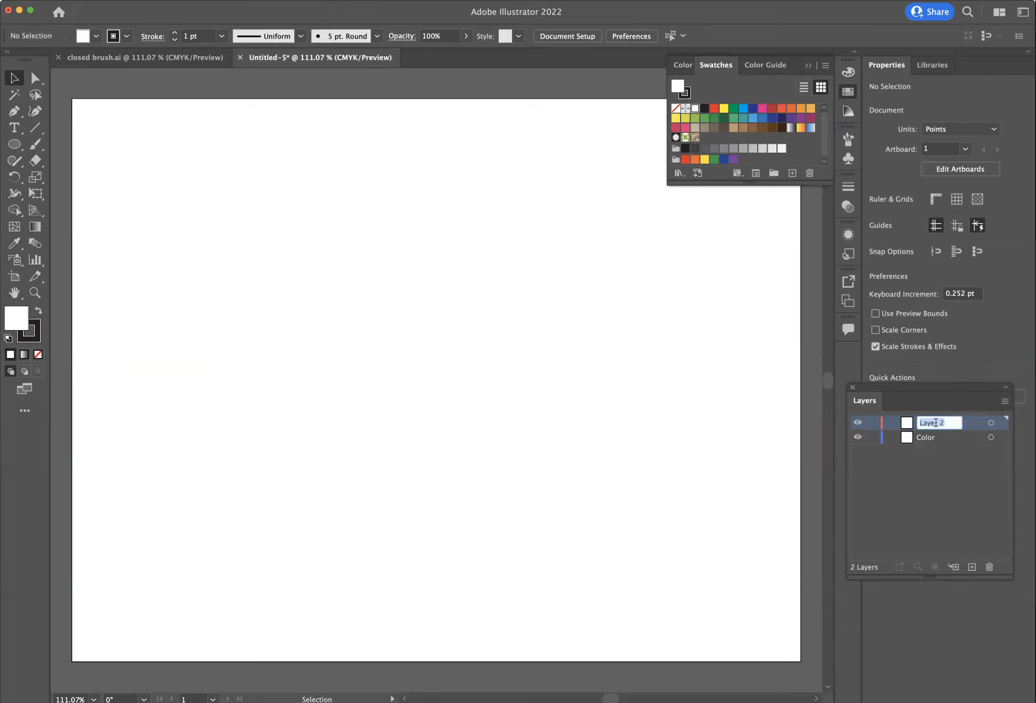
type("Drawing")
left_click(873, 439)
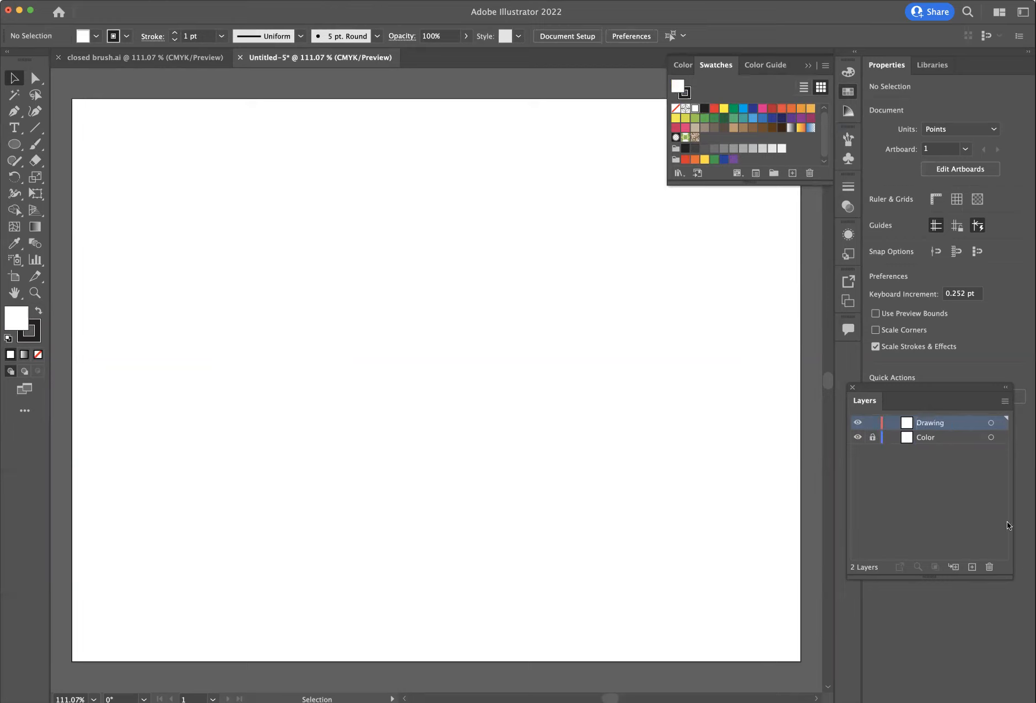
Draw a tree outline with the Paintbrush: a round crown about 255 by 244 pt, and a trunk with forked roots and three branches
left_click(34, 144)
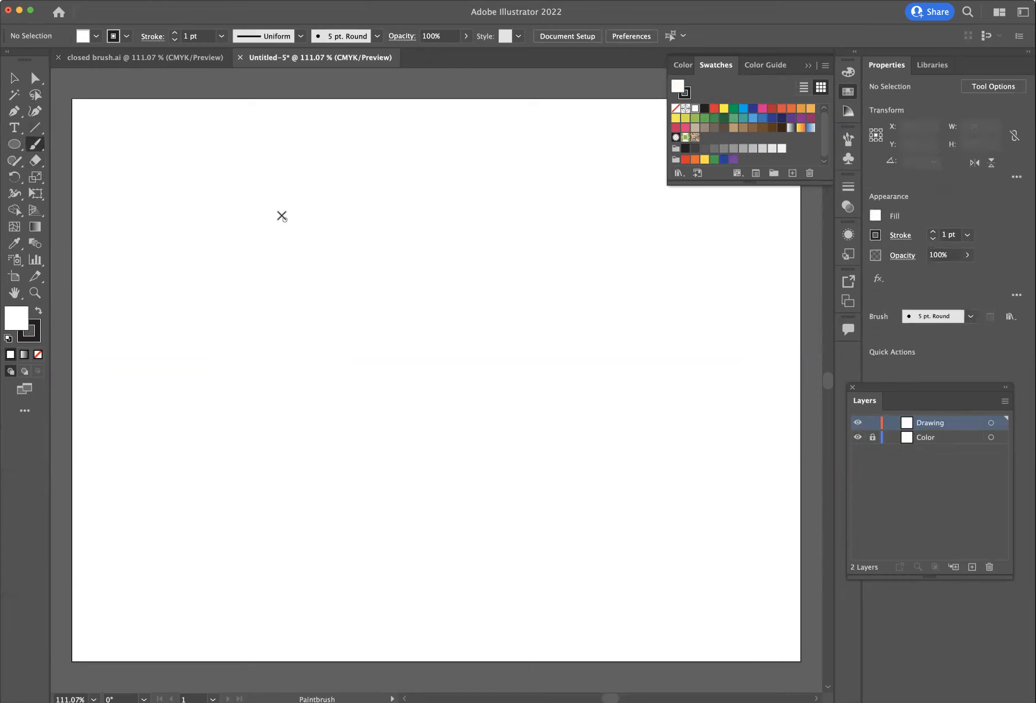
mouse_move(270, 213)
left_mouse_down()
mouse_move(242, 338)
mouse_move(291, 402)
mouse_move(356, 418)
mouse_move(414, 395)
mouse_move(464, 336)
mouse_move(453, 263)
mouse_move(387, 201)
mouse_move(315, 198)
mouse_move(273, 210)
left_mouse_up()
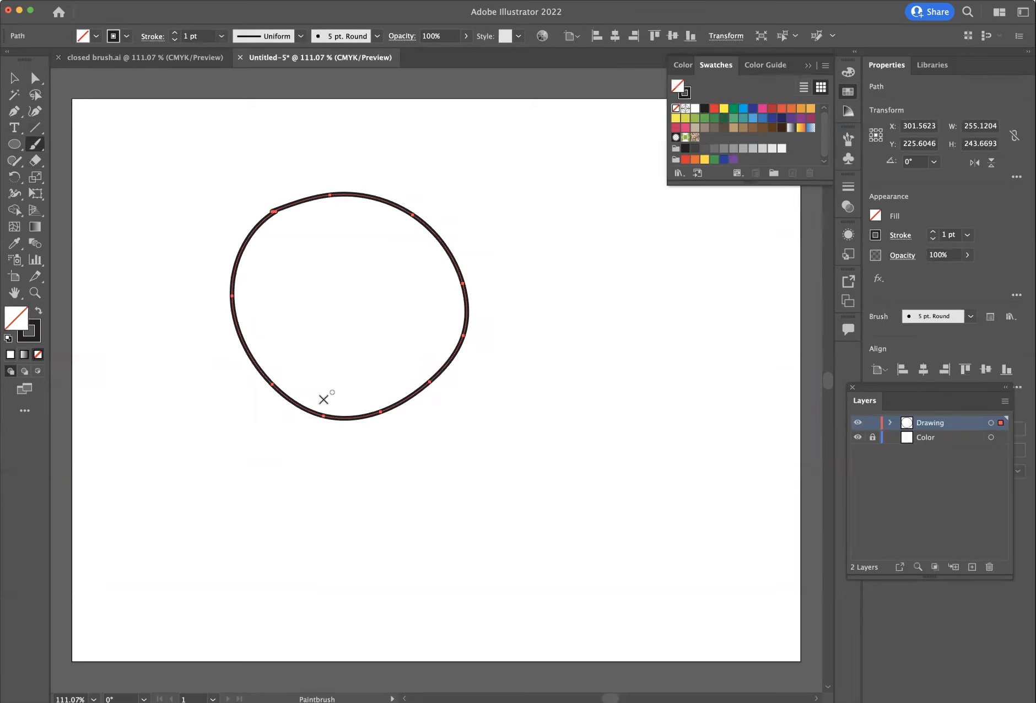
mouse_move(315, 395)
left_mouse_down()
mouse_move(307, 514)
mouse_move(277, 560)
left_mouse_up()
mouse_move(329, 535)
left_mouse_down()
mouse_move(345, 569)
mouse_move(345, 527)
mouse_move(381, 545)
mouse_move(347, 508)
mouse_move(343, 465)
mouse_move(349, 382)
mouse_move(389, 355)
left_mouse_up()
left_click_drag(350, 396, 397, 348)
mouse_move(314, 397)
left_mouse_down()
mouse_move(287, 346)
mouse_move(323, 403)
left_mouse_up()
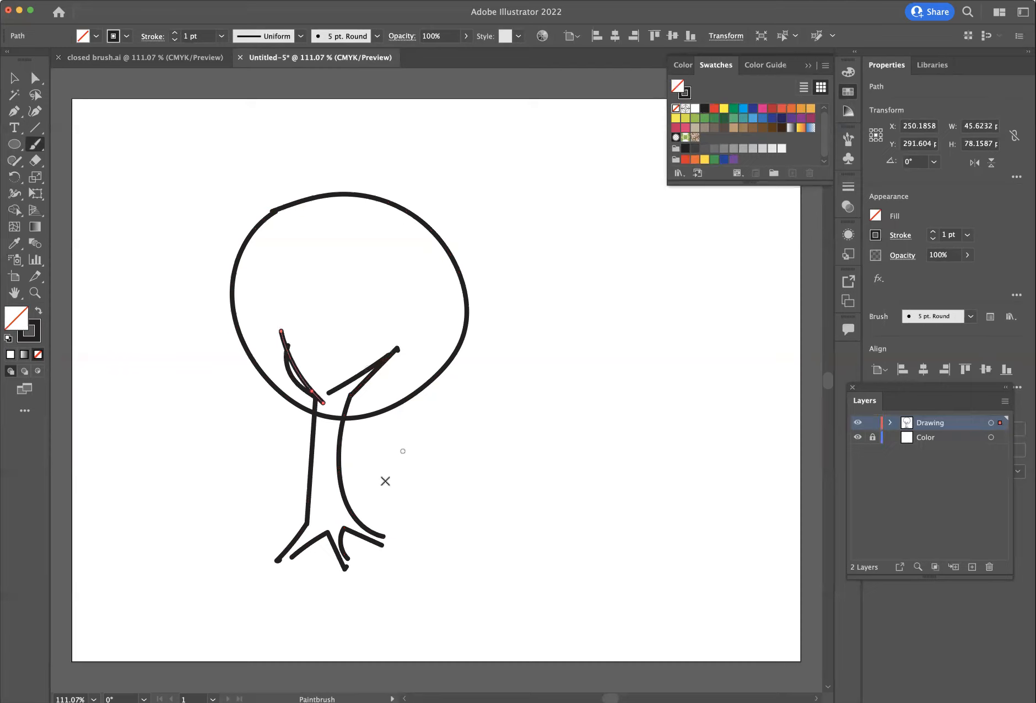
key("super+z")
mouse_move(288, 343)
left_mouse_down()
mouse_move(312, 388)
mouse_move(312, 342)
mouse_move(337, 297)
mouse_move(324, 393)
left_mouse_up()
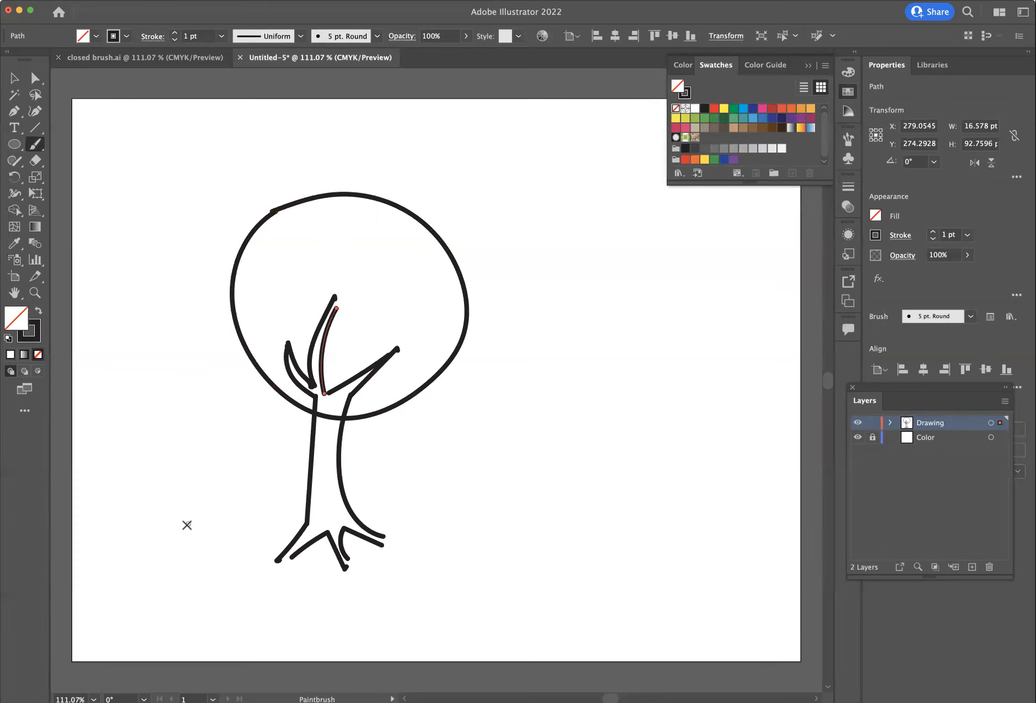
Paint the outline of a rabbit at the lower left of the tree, with long ears, face, body, round tail and legs
mouse_move(173, 553)
left_mouse_down()
mouse_move(188, 509)
mouse_move(212, 509)
mouse_move(212, 492)
mouse_move(227, 483)
mouse_move(239, 495)
mouse_move(225, 519)
mouse_move(215, 513)
mouse_move(197, 448)
mouse_move(218, 482)
mouse_move(232, 446)
mouse_move(228, 480)
mouse_move(239, 475)
mouse_move(230, 502)
mouse_move(221, 495)
mouse_move(236, 490)
mouse_move(243, 532)
mouse_move(259, 543)
mouse_move(239, 543)
mouse_move(249, 559)
mouse_move(226, 542)
left_mouse_up()
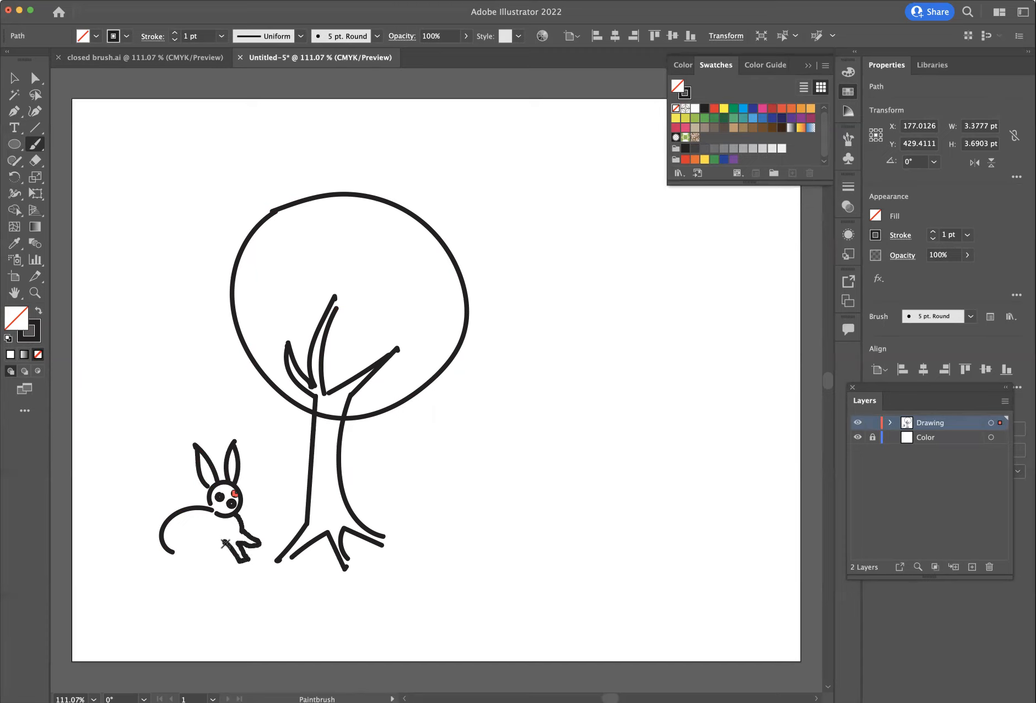
mouse_move(208, 554)
left_mouse_down()
mouse_move(185, 586)
mouse_move(174, 580)
mouse_move(176, 561)
mouse_move(147, 520)
mouse_move(150, 535)
mouse_move(157, 521)
left_mouse_up()
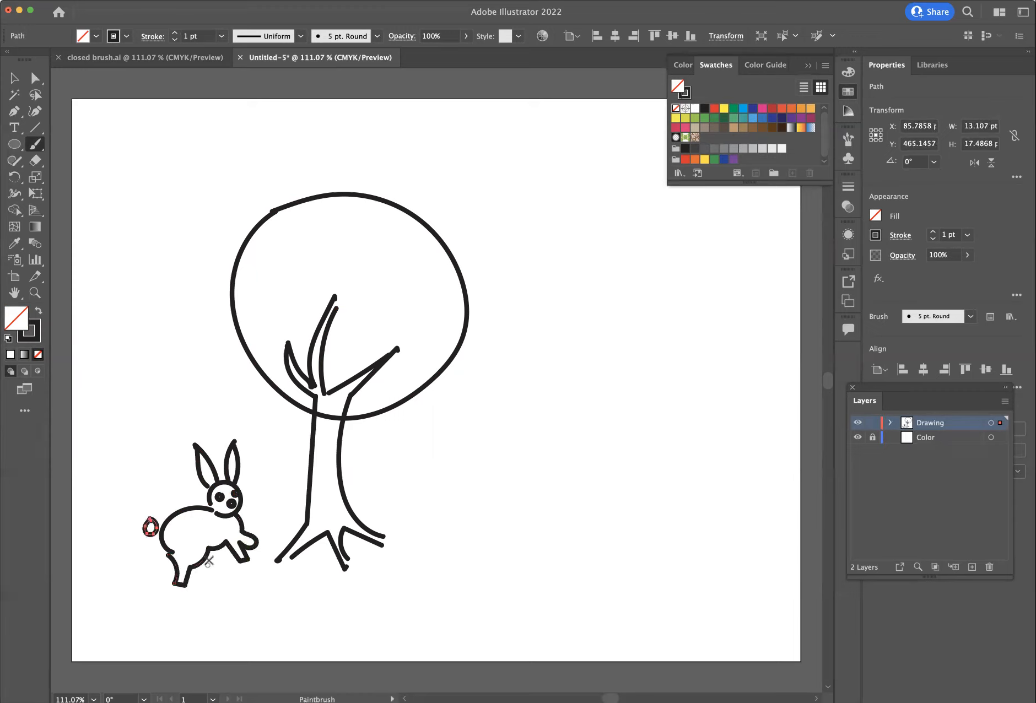
mouse_move(222, 549)
left_mouse_down()
mouse_move(223, 578)
mouse_move(196, 564)
left_mouse_up()
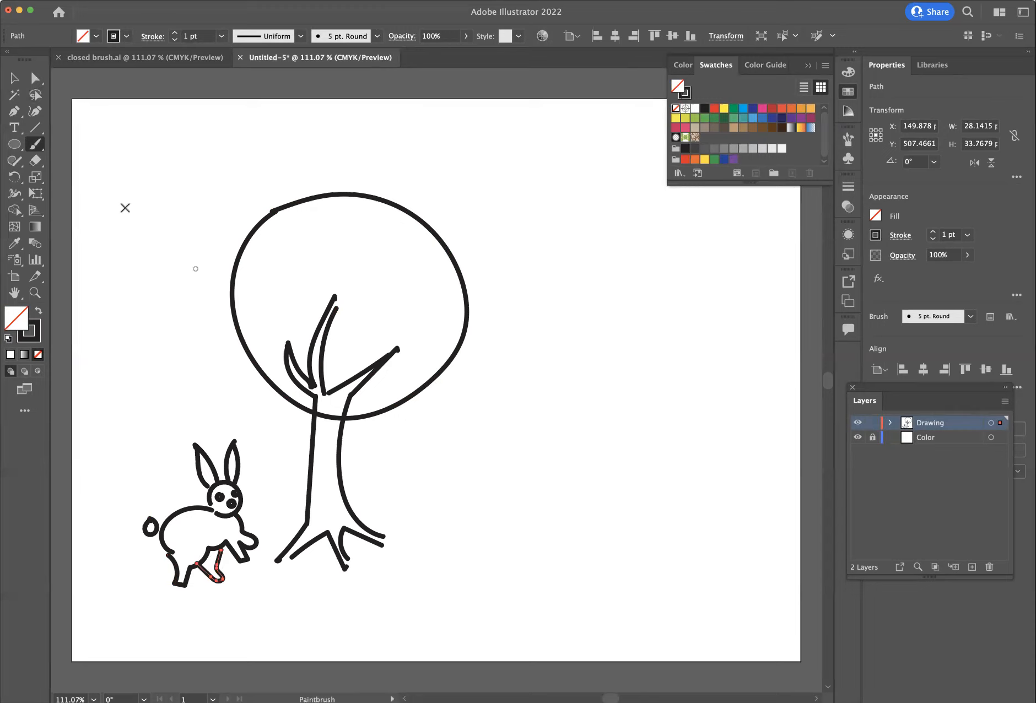
Erase the part of the crown outline that crosses the trunk, using the Eraser on the selected crown only, and deselect it
left_click(14, 78)
left_click(361, 195)
left_click(35, 160)
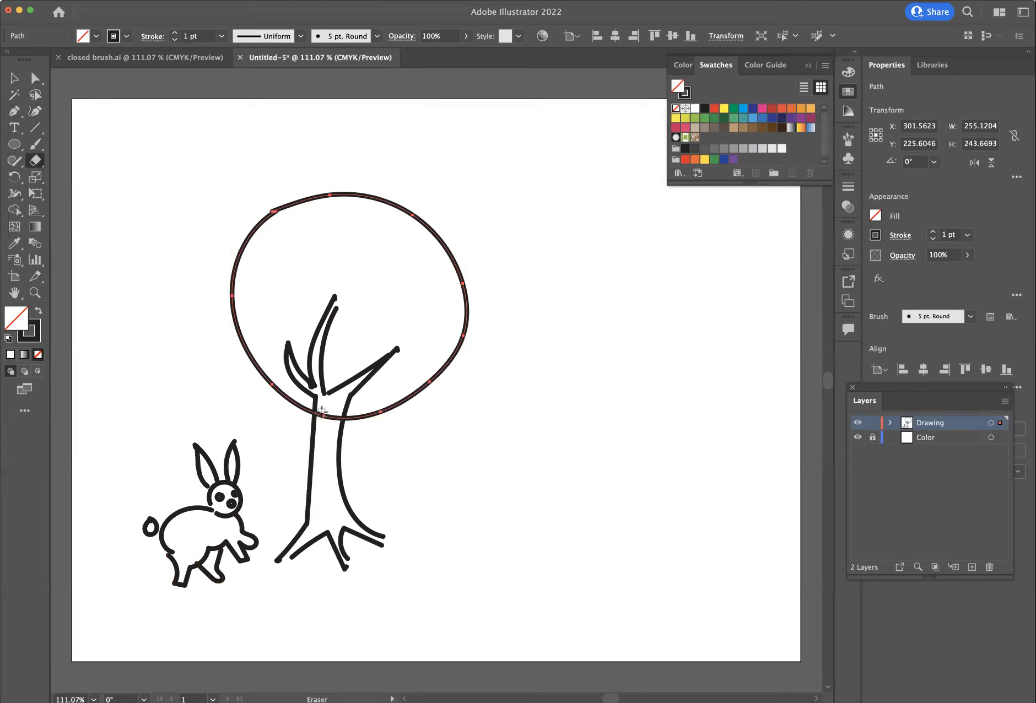
left_click_drag(321, 412, 339, 413)
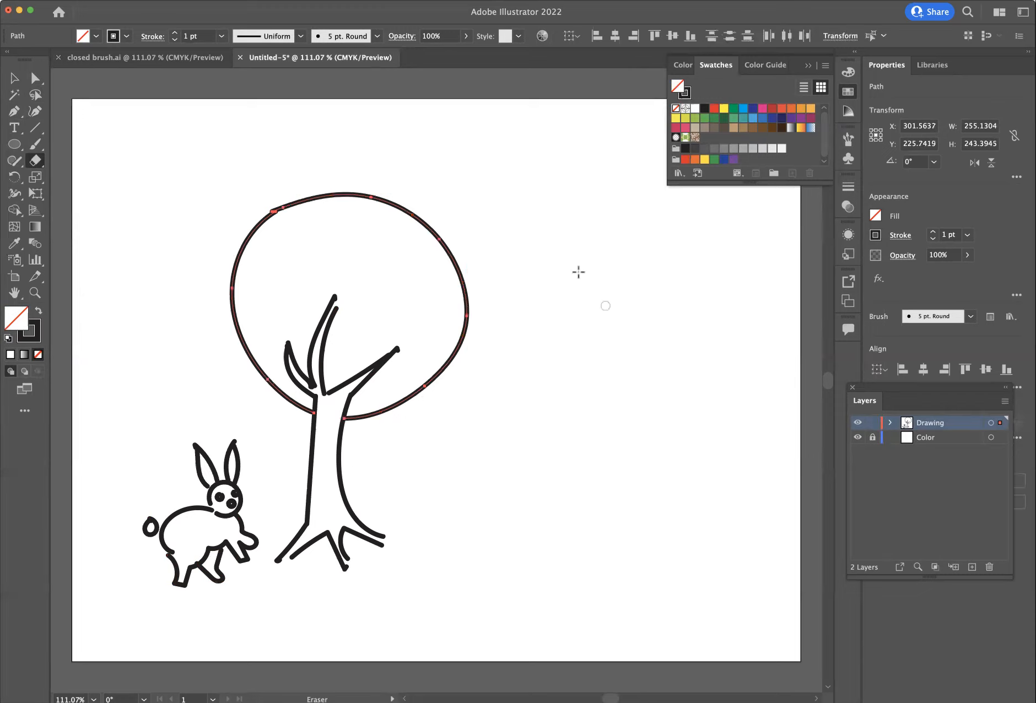
left_click(14, 78)
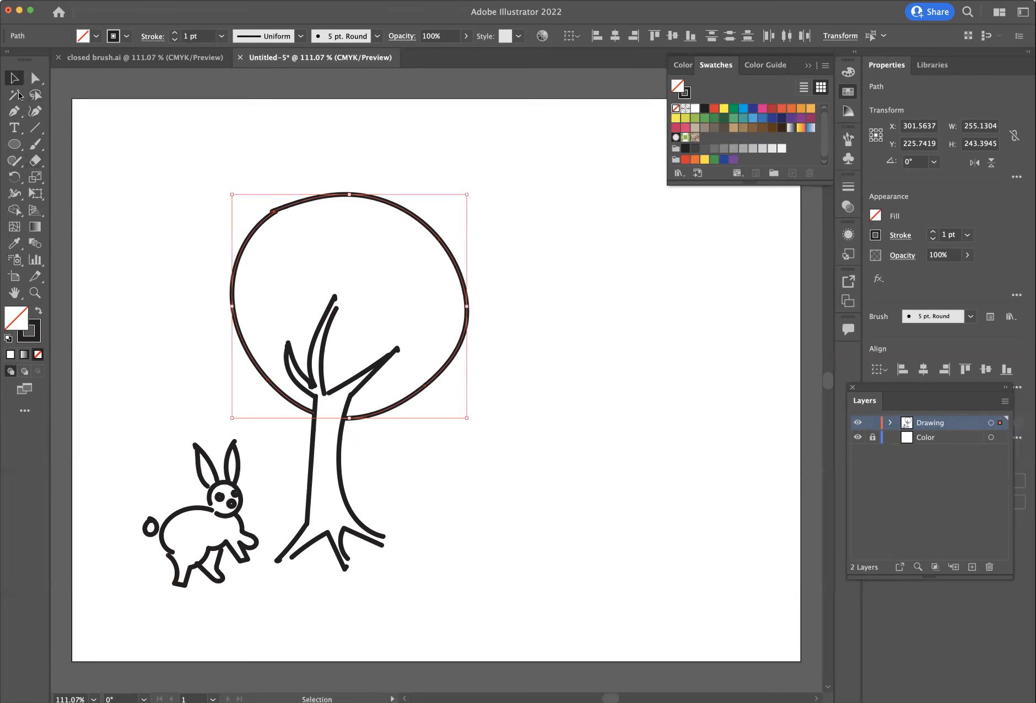
left_click(218, 154)
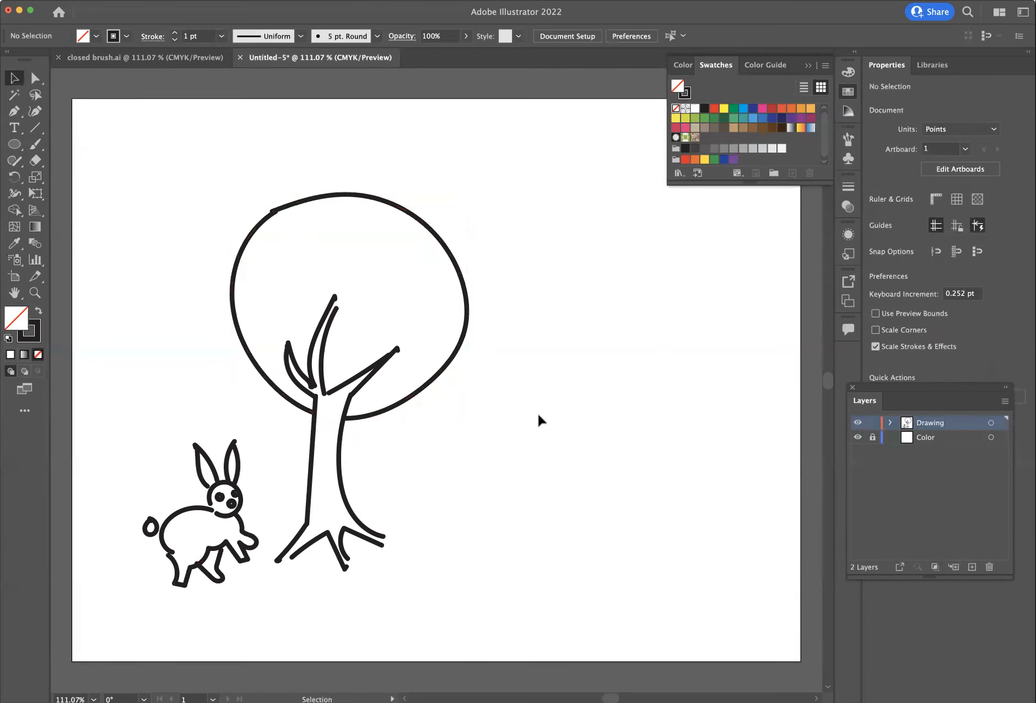
Try a green fill on the whole tree and rabbit line drawing, undo it, and deselect the artwork
mouse_move(96, 183)
left_mouse_down()
mouse_move(220, 282)
mouse_move(551, 588)
mouse_move(543, 560)
left_mouse_up()
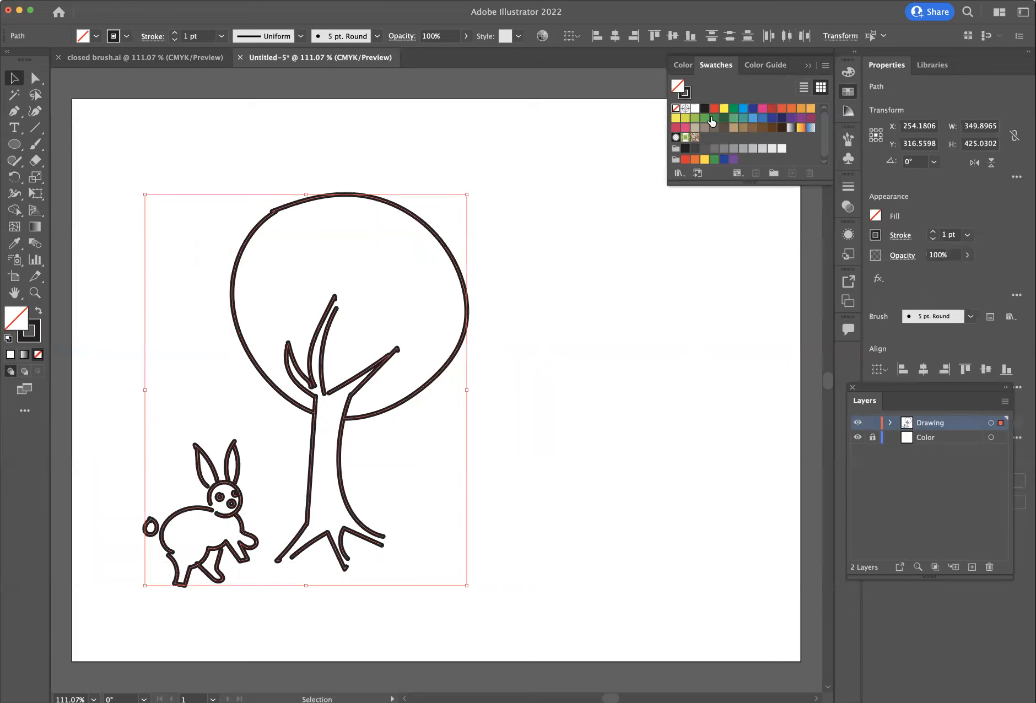
left_click(714, 117)
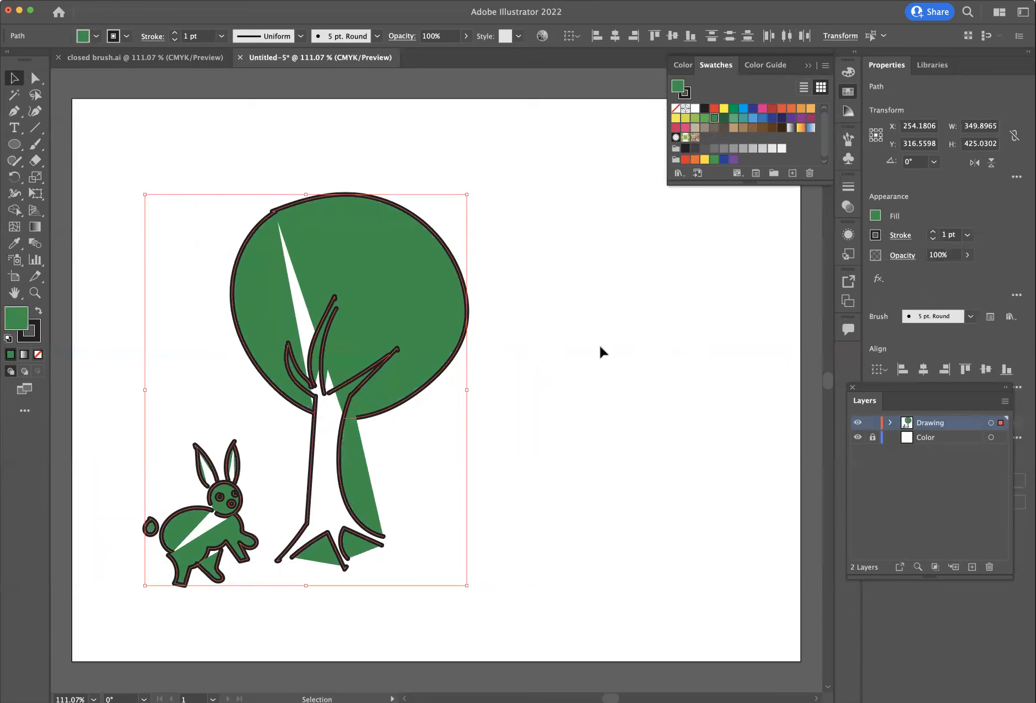
key("super+z")
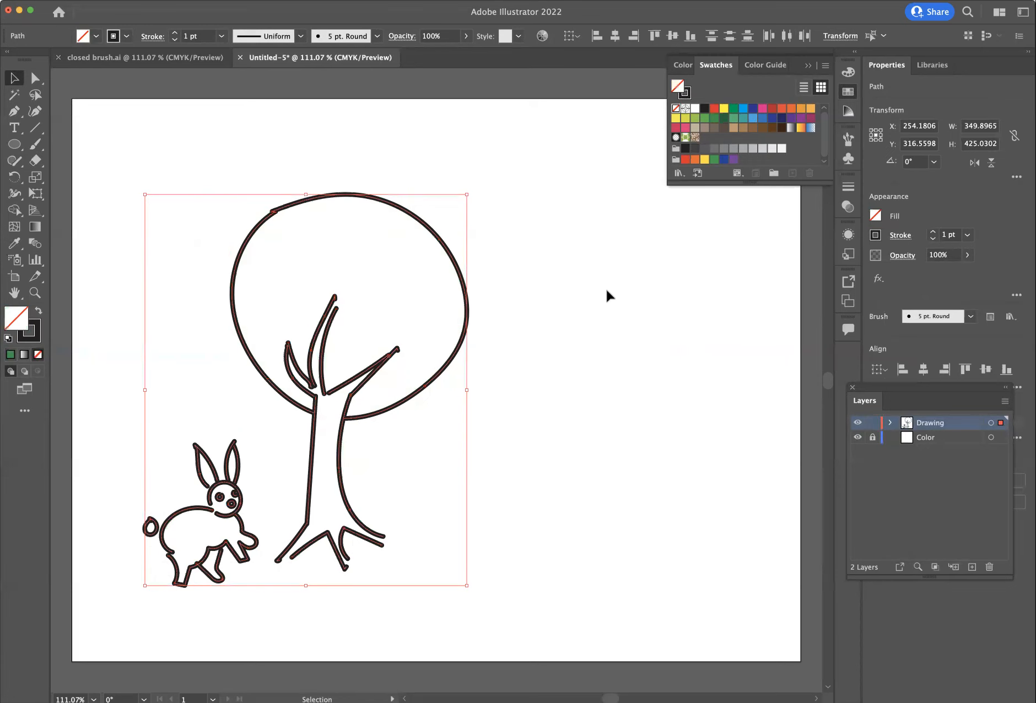
left_click(588, 317)
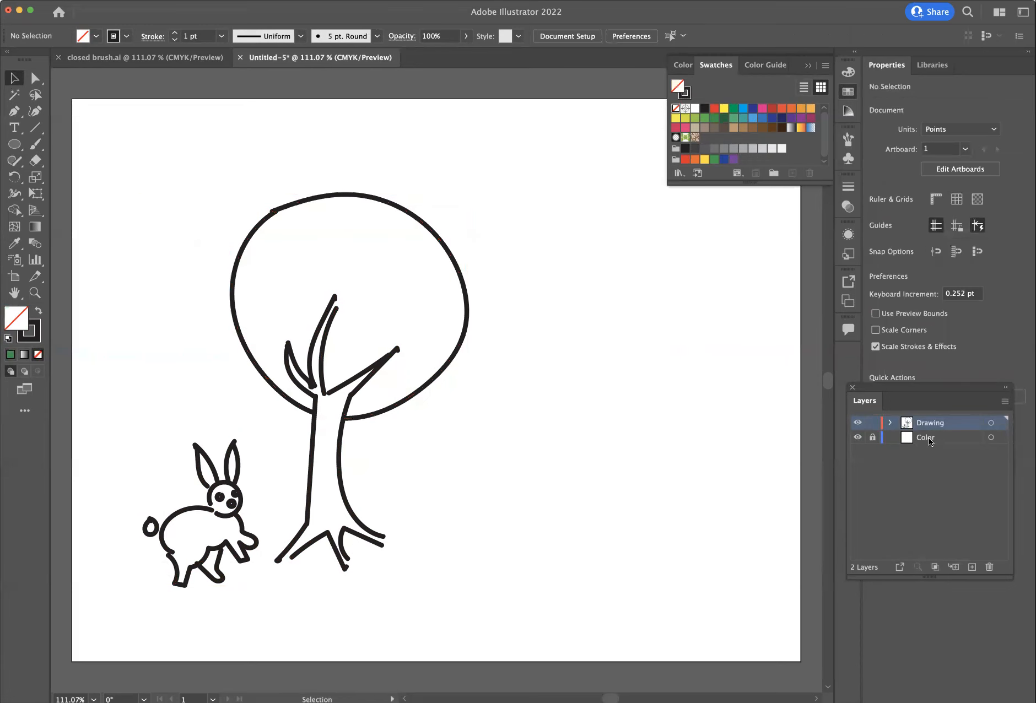
Lock the Drawing layer, unlock the Color layer, and make Color the active layer for the Pencil tool
left_click(872, 423)
left_click(872, 439)
left_click(20, 163)
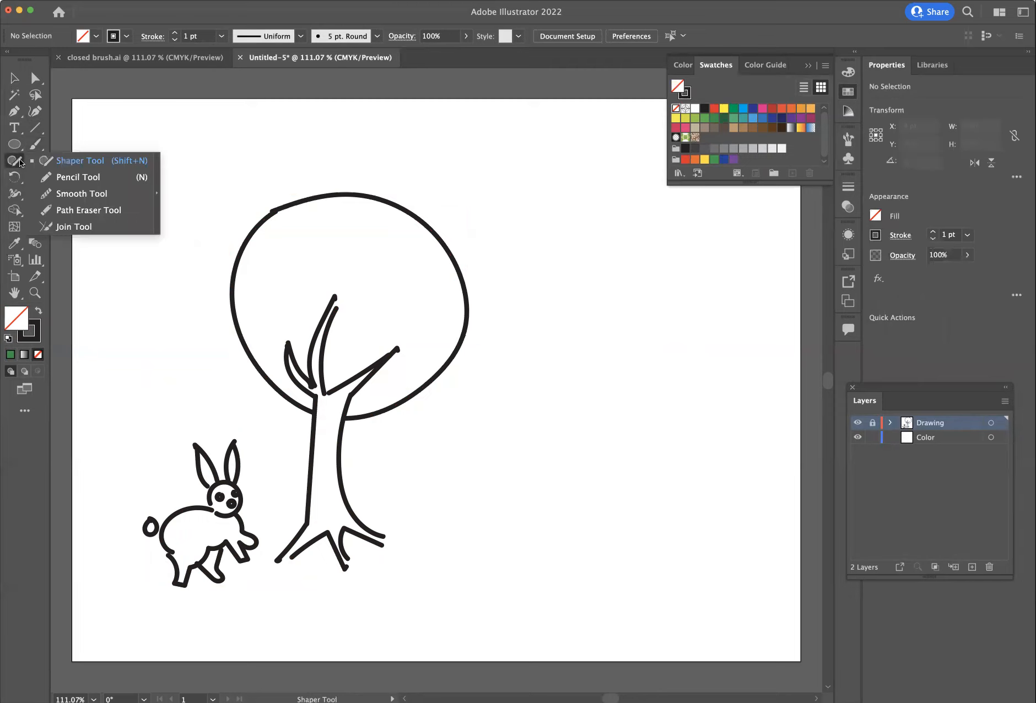
left_click(60, 179)
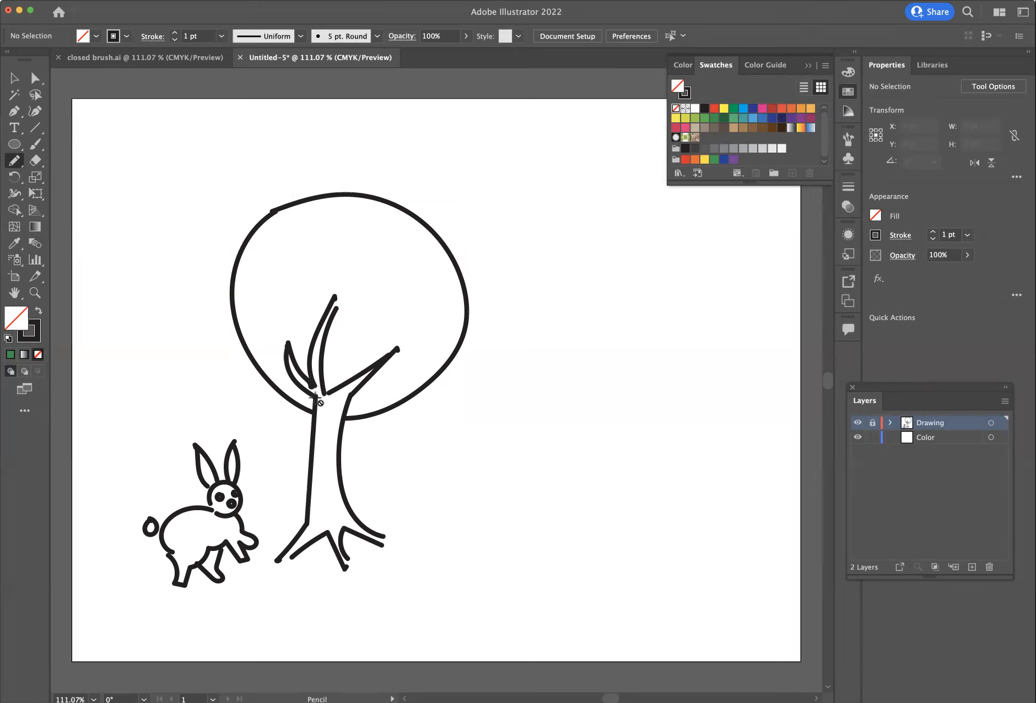
left_click(945, 440)
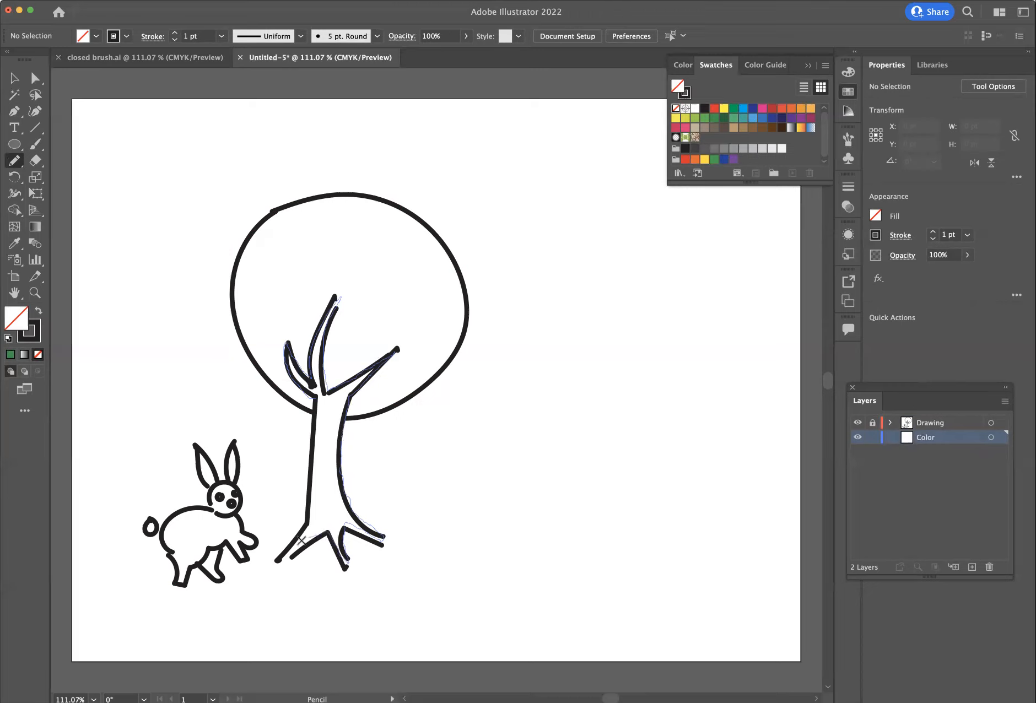
Trace the trunk, roots and branches with the Pencil as a closed shape about 125 by 290 pt, with no stroke and a brown fill
left_click_drag(302, 521, 316, 397)
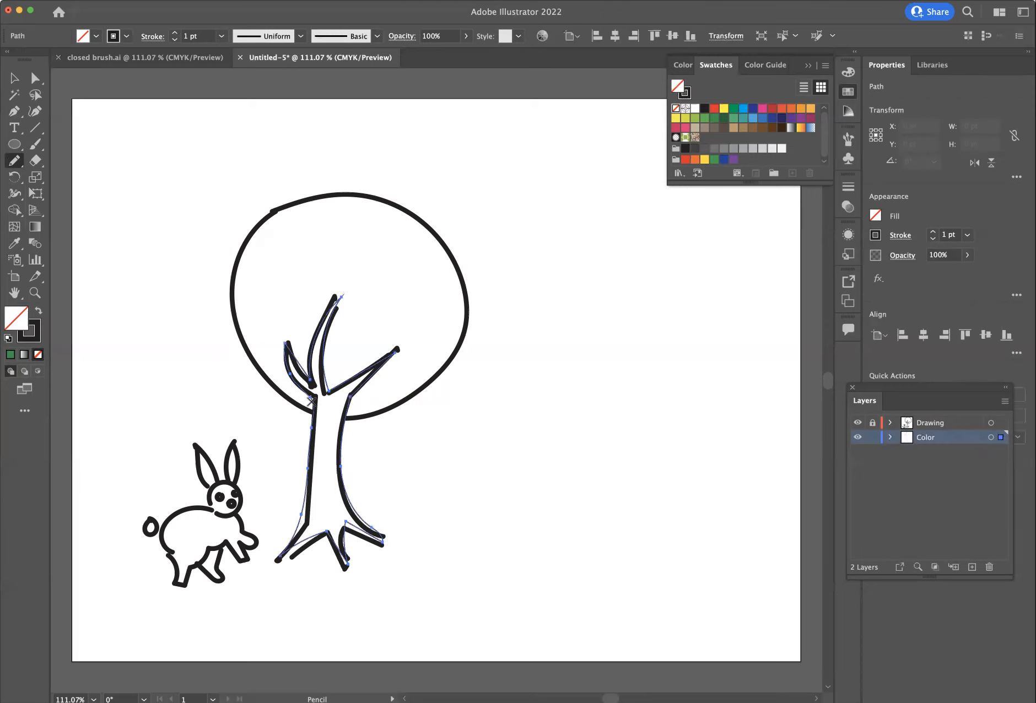
left_click(686, 92)
left_click(675, 108)
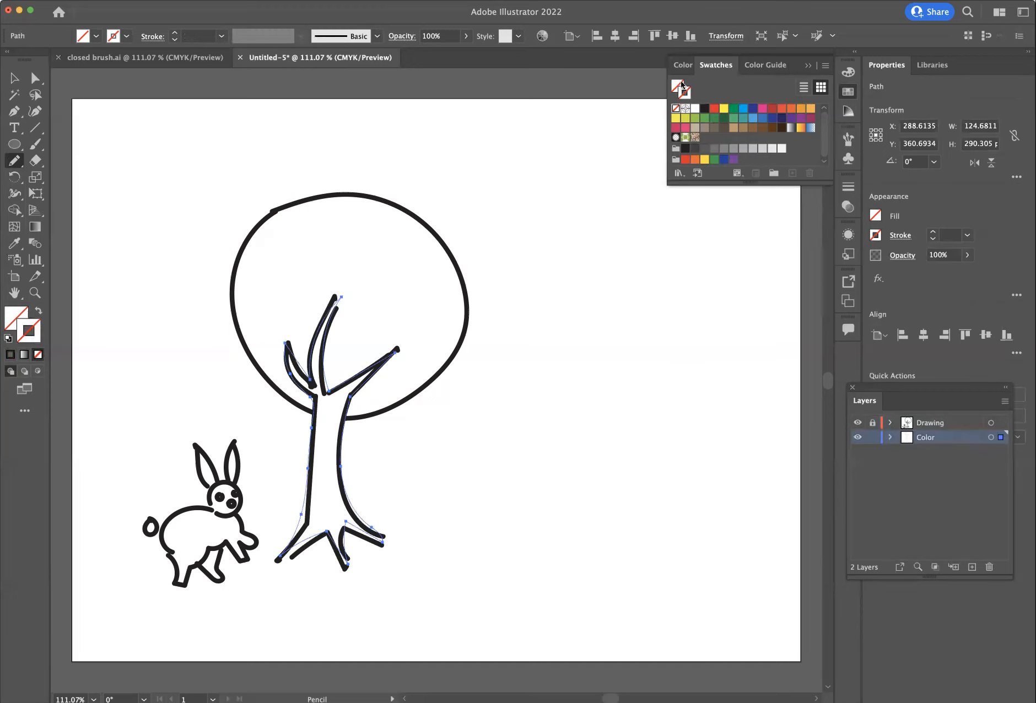
left_click(713, 122)
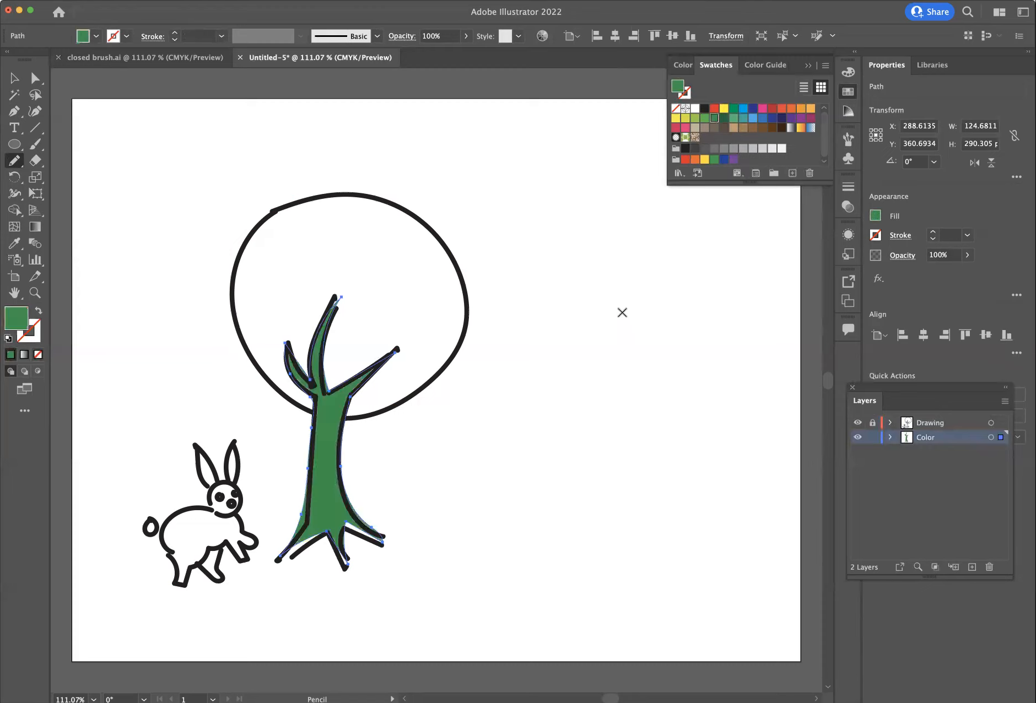
left_click(749, 131)
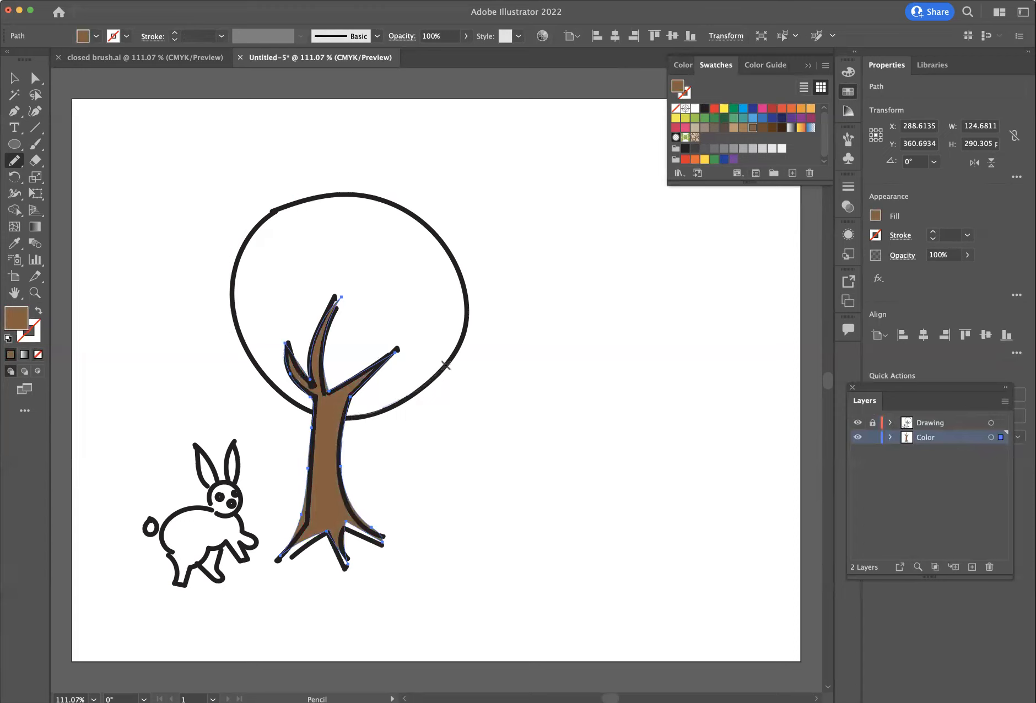
Trace the crown and around the branches as a closed Pencil shape about 262 by 247 pt, and fill it light green
mouse_move(467, 332)
left_mouse_down()
mouse_move(470, 297)
mouse_move(435, 222)
mouse_move(393, 197)
mouse_move(287, 200)
mouse_move(249, 230)
left_mouse_up()
mouse_move(231, 278)
left_mouse_down()
mouse_move(241, 353)
mouse_move(269, 391)
mouse_move(301, 406)
left_mouse_up()
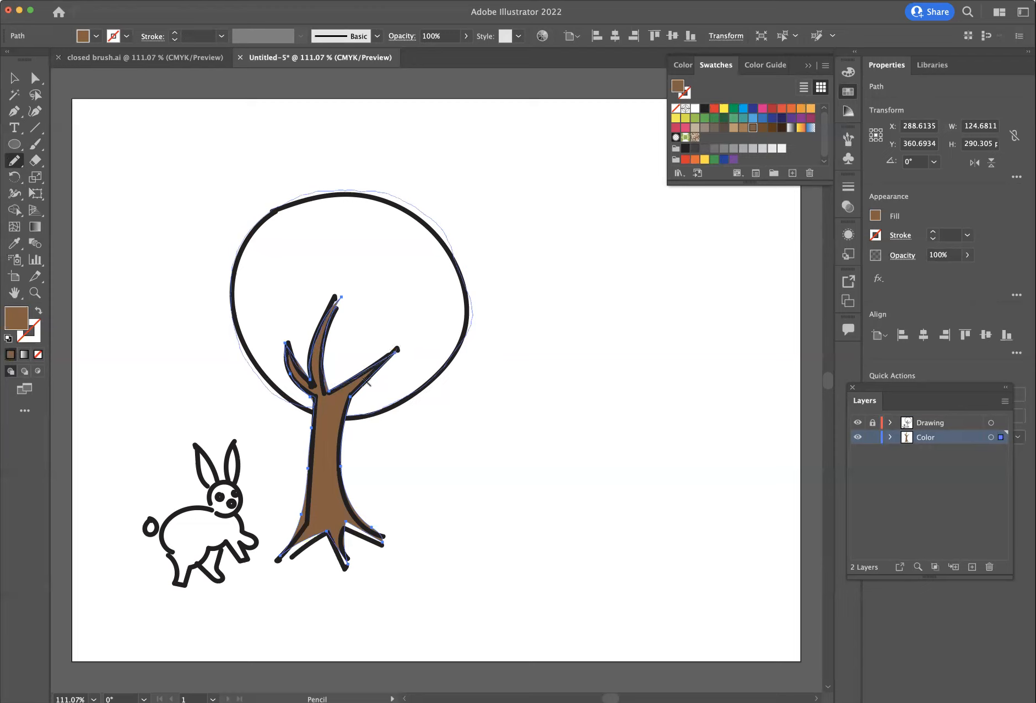
left_click_drag(343, 413, 345, 415)
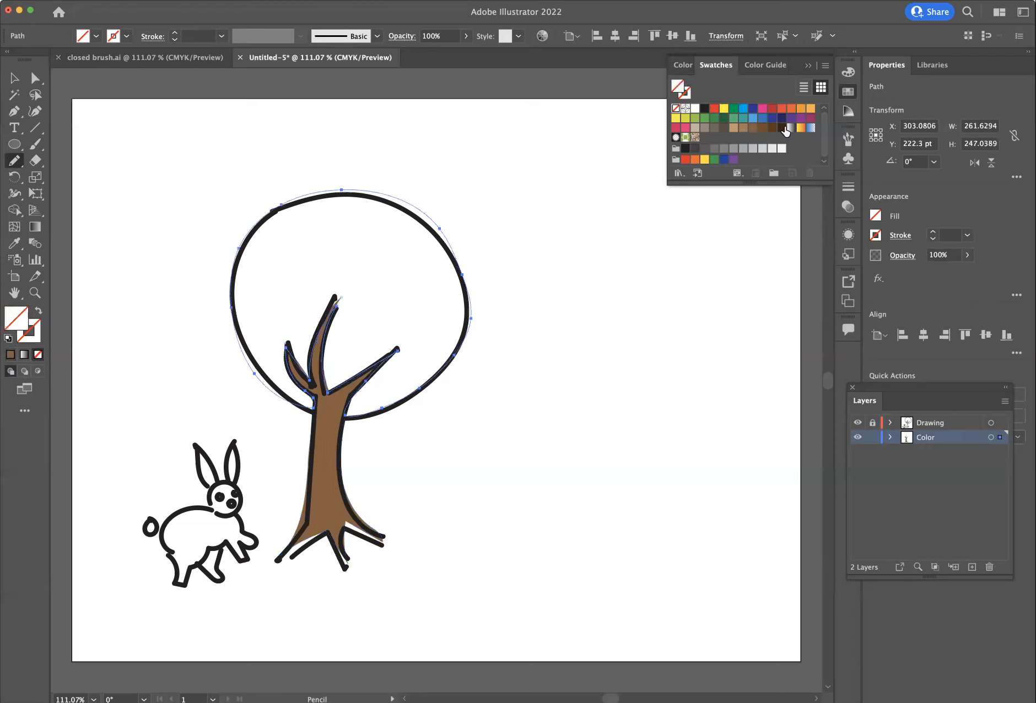
left_click(695, 118)
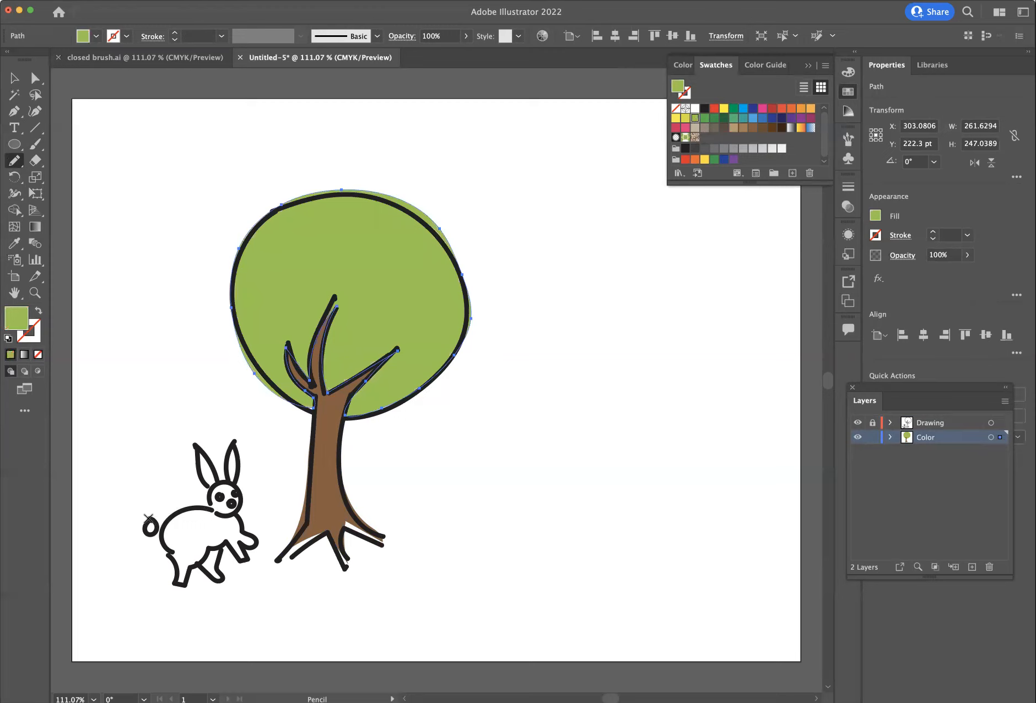
Trace the rabbit's tail with the Pencil and fill it white, and trace its body and legs as a shape filled light brown
left_click_drag(156, 523, 149, 520)
left_click(695, 108)
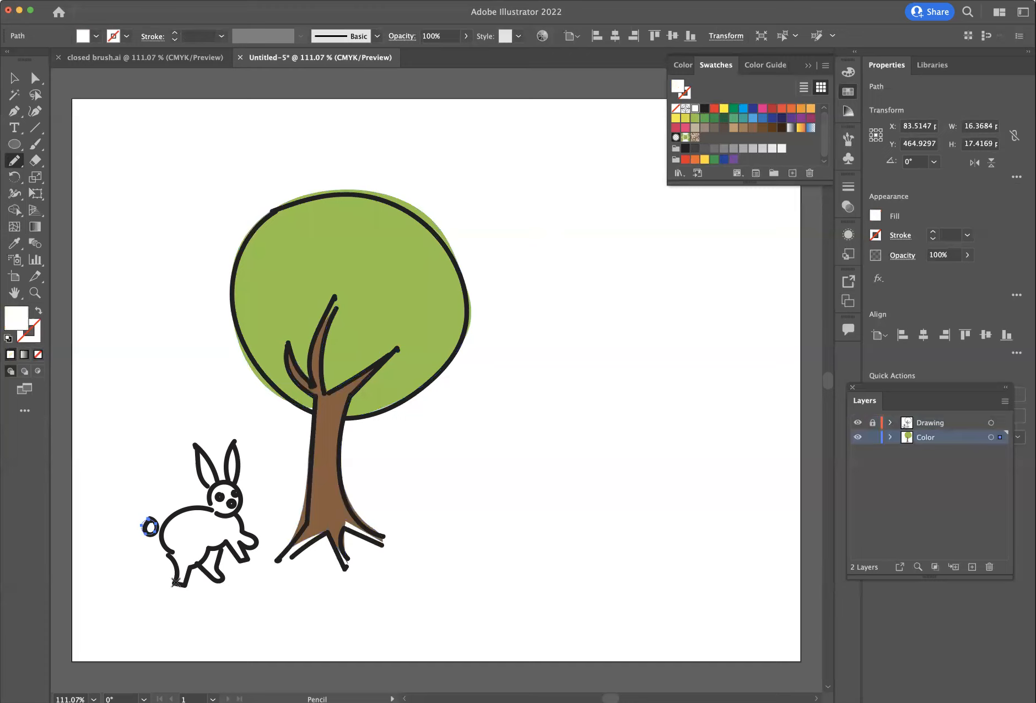
left_click_drag(166, 554, 159, 534)
left_click_drag(182, 588, 178, 585)
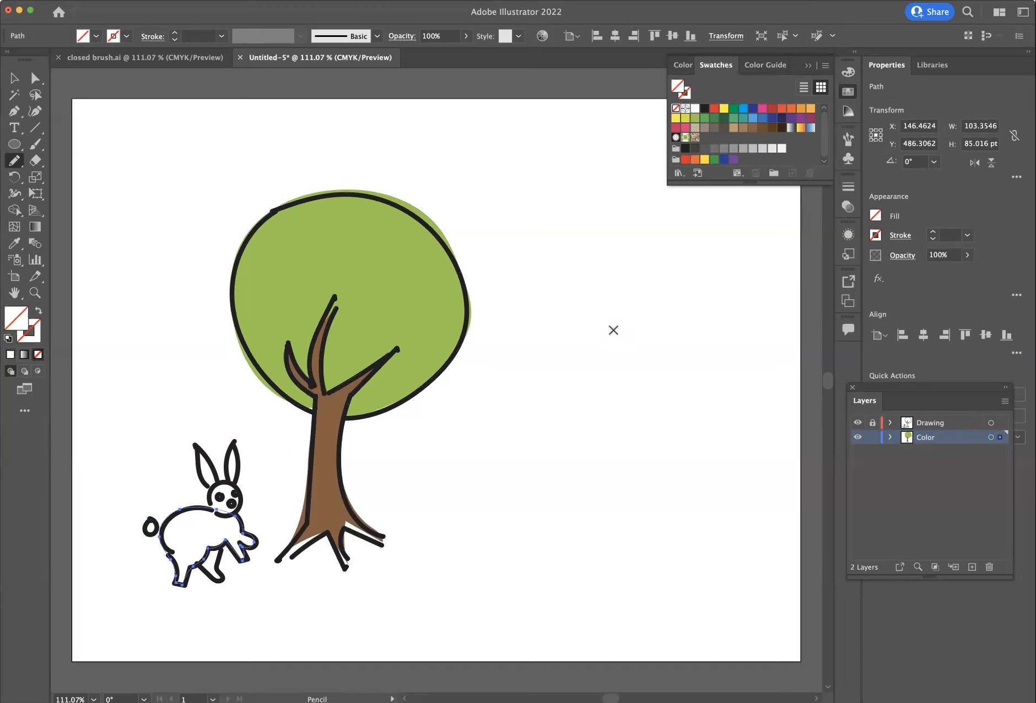
left_click(743, 128)
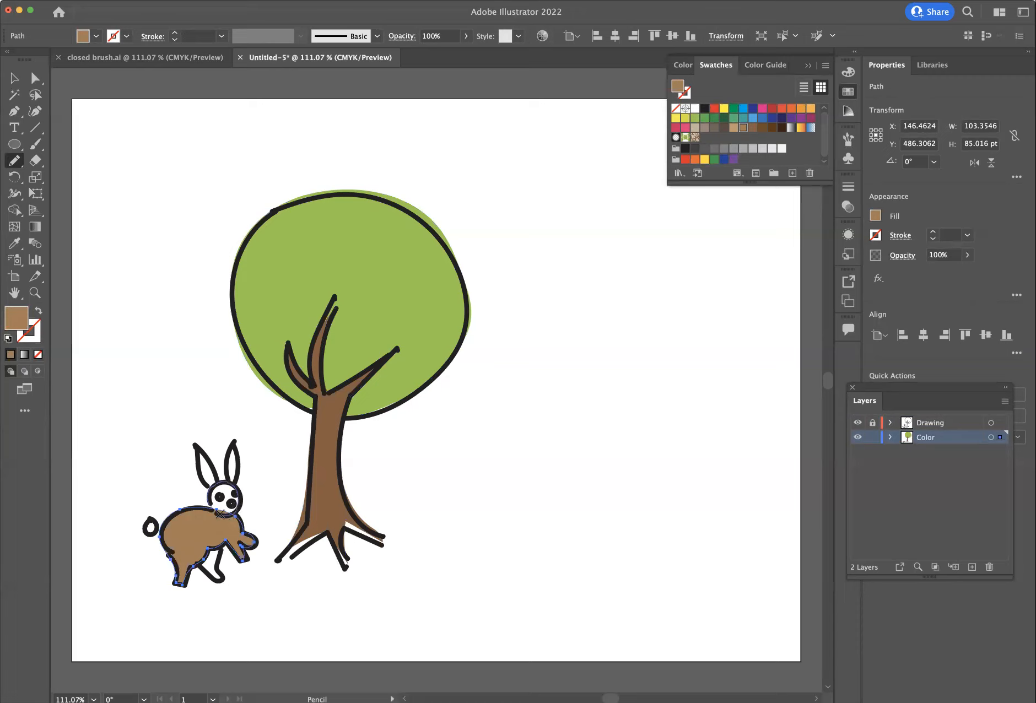
Trace the rabbit's head (about 35 by 37 pt) in light brown and its far hind leg (about 27 by 38 pt) in darker brown with the Pencil
left_click_drag(219, 514, 216, 511)
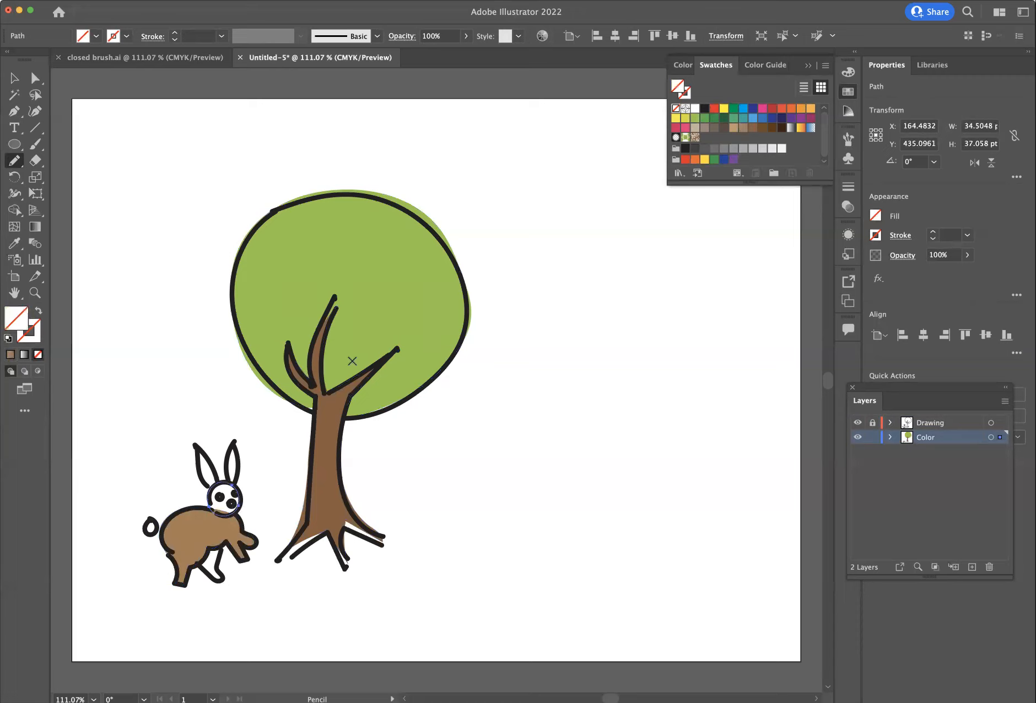
left_click(743, 128)
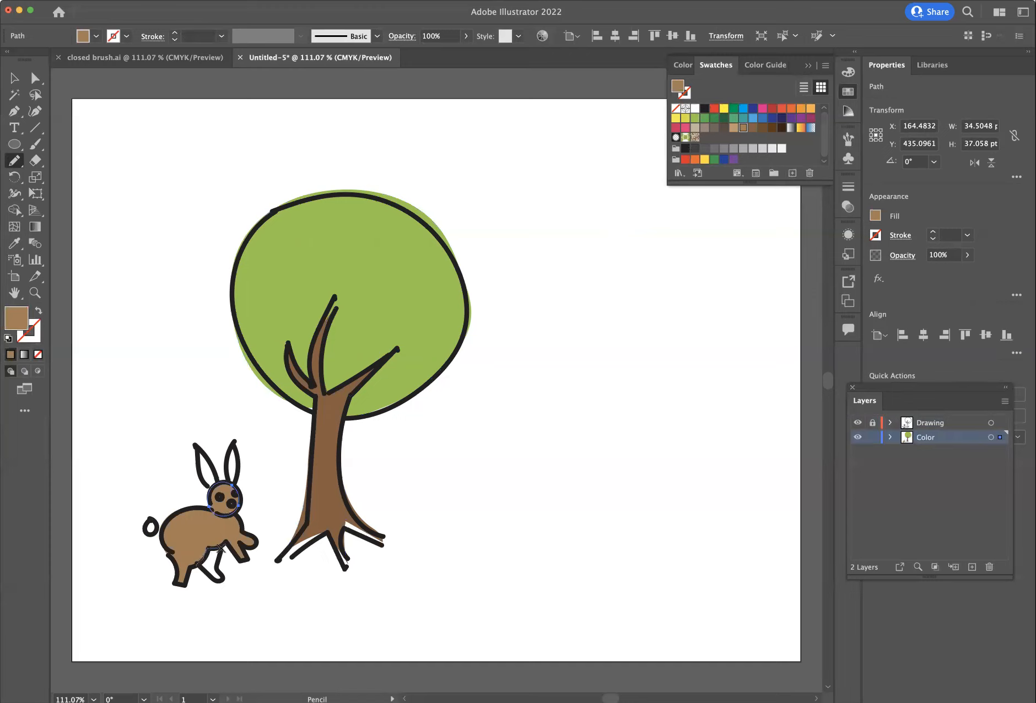
mouse_move(207, 577)
left_mouse_down()
mouse_move(198, 563)
mouse_move(207, 549)
left_mouse_up()
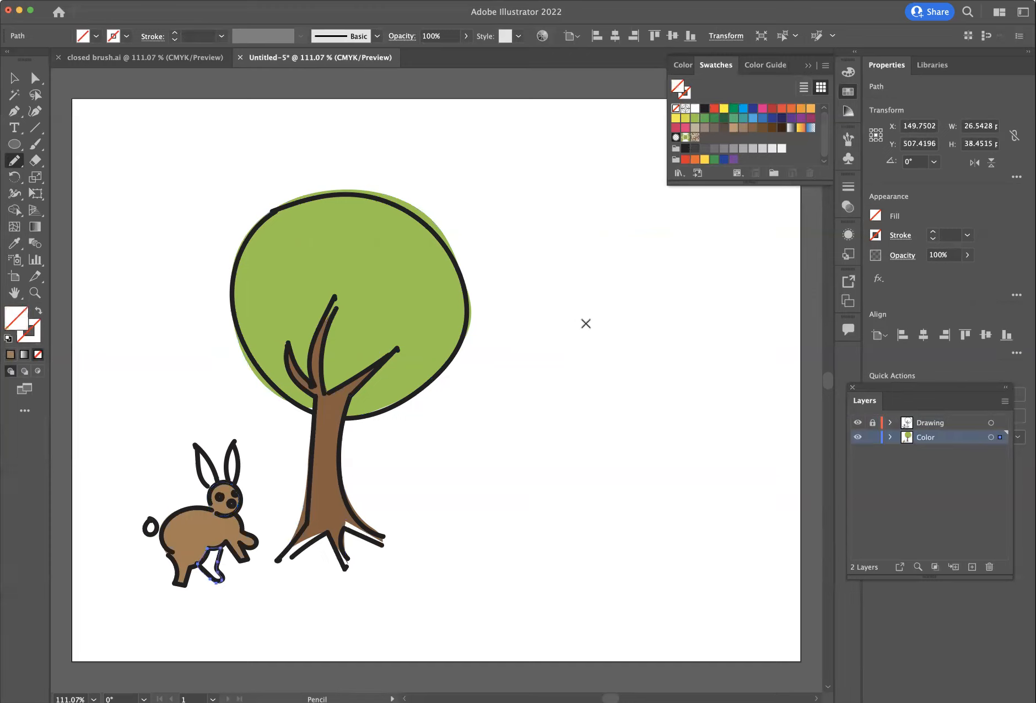
left_click(753, 127)
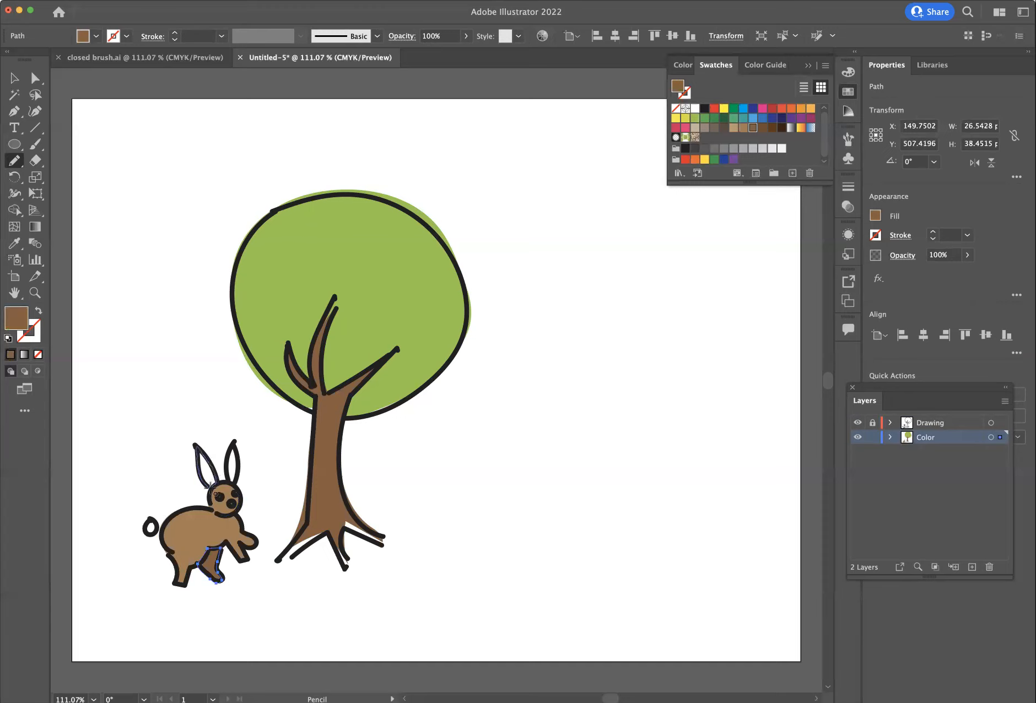
Trace both of the rabbit's ears with the Pencil, each about 43 pt tall, and fill them pink
left_click_drag(211, 486, 212, 487)
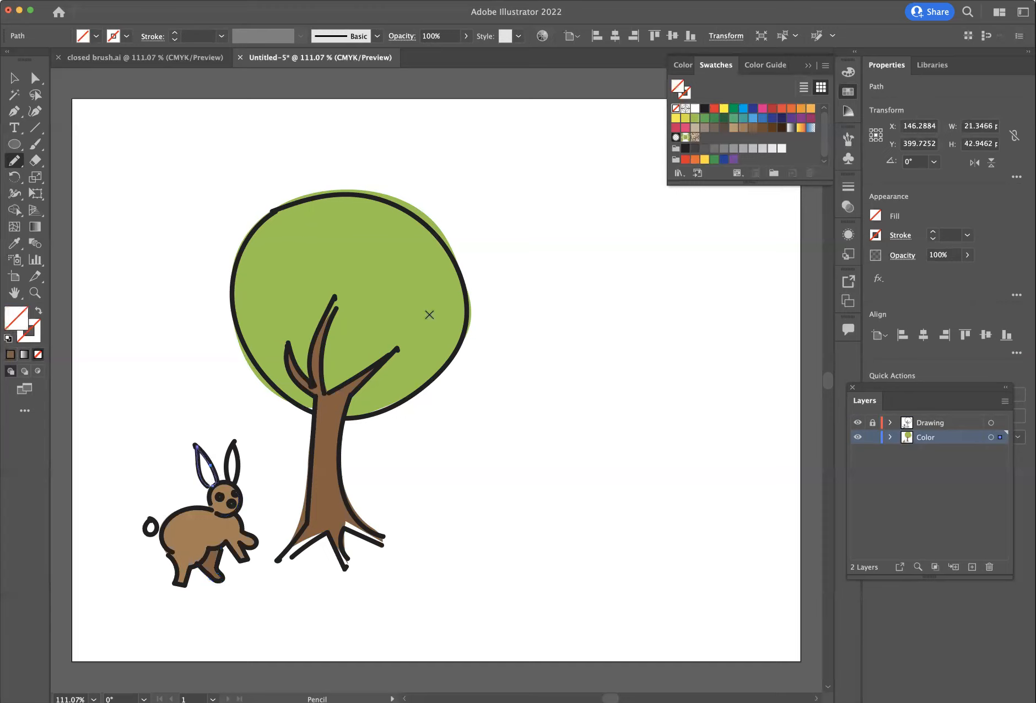
left_click(764, 109)
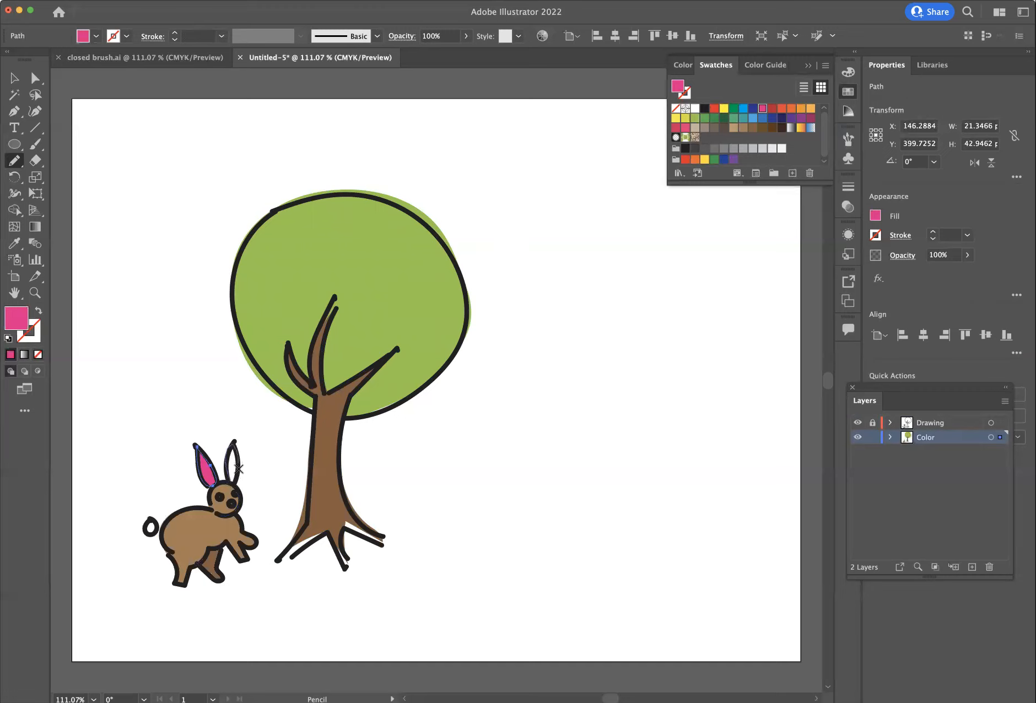
left_click_drag(240, 485, 237, 487)
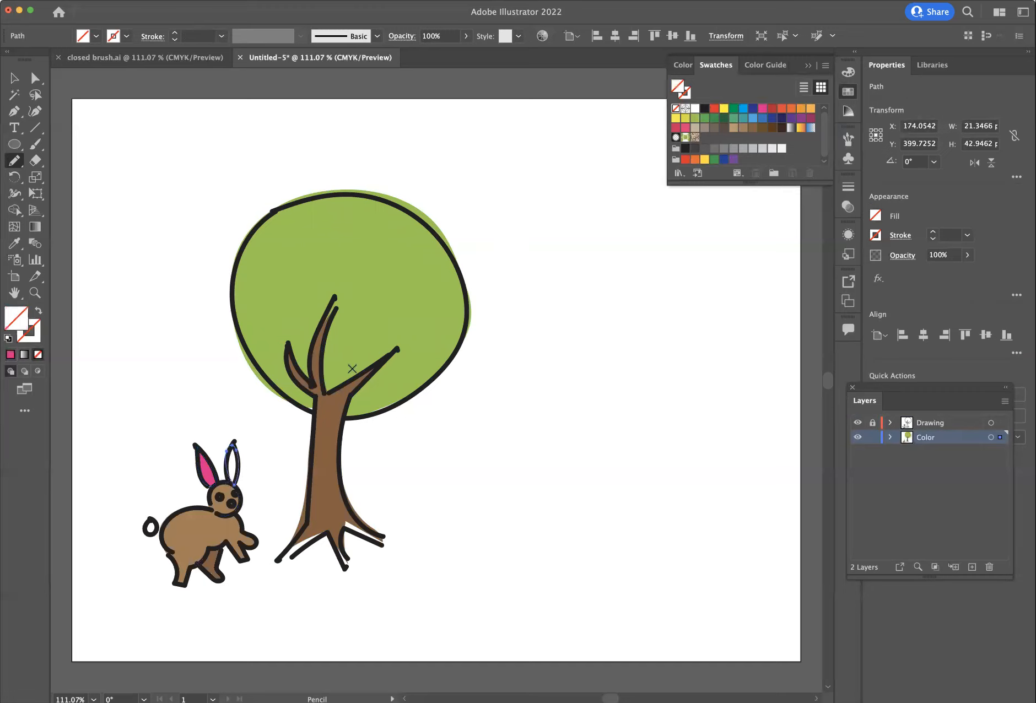
left_click(762, 109)
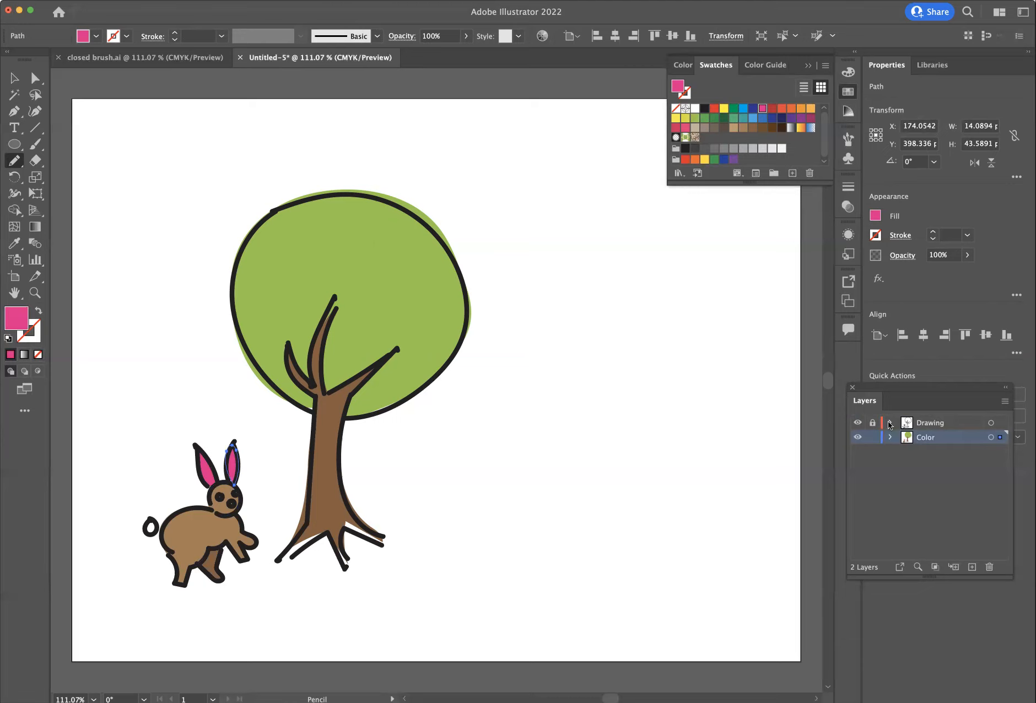
Hide and show the Drawing and Color layers to compare the outlines with the color fills
left_click(858, 424)
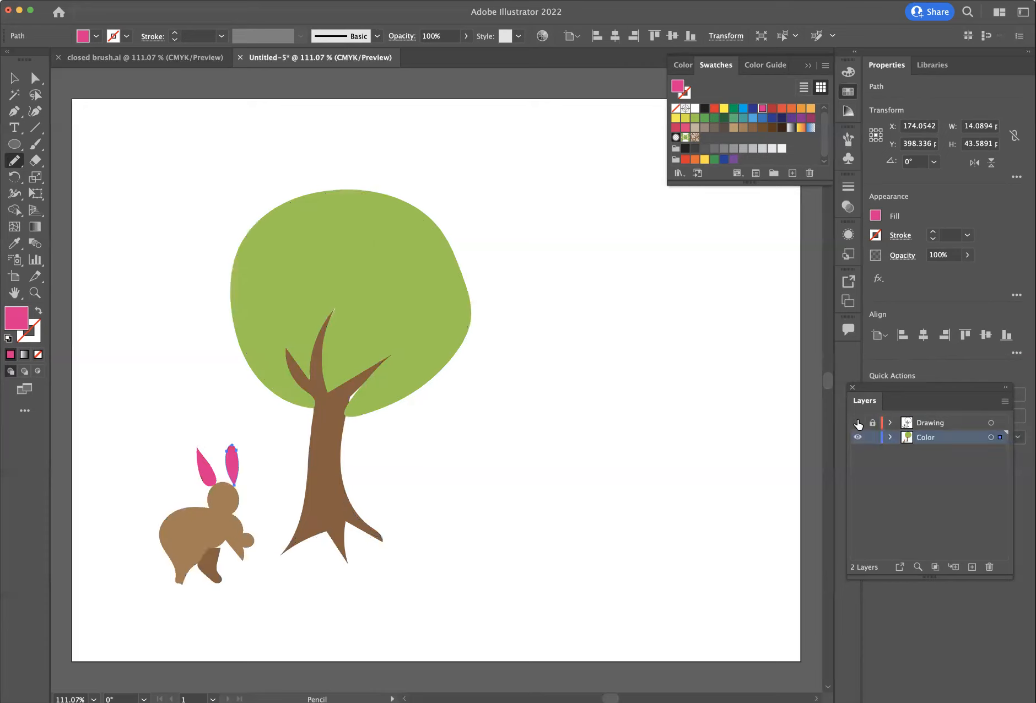
left_click(857, 424)
left_click(857, 424)
left_click(857, 438)
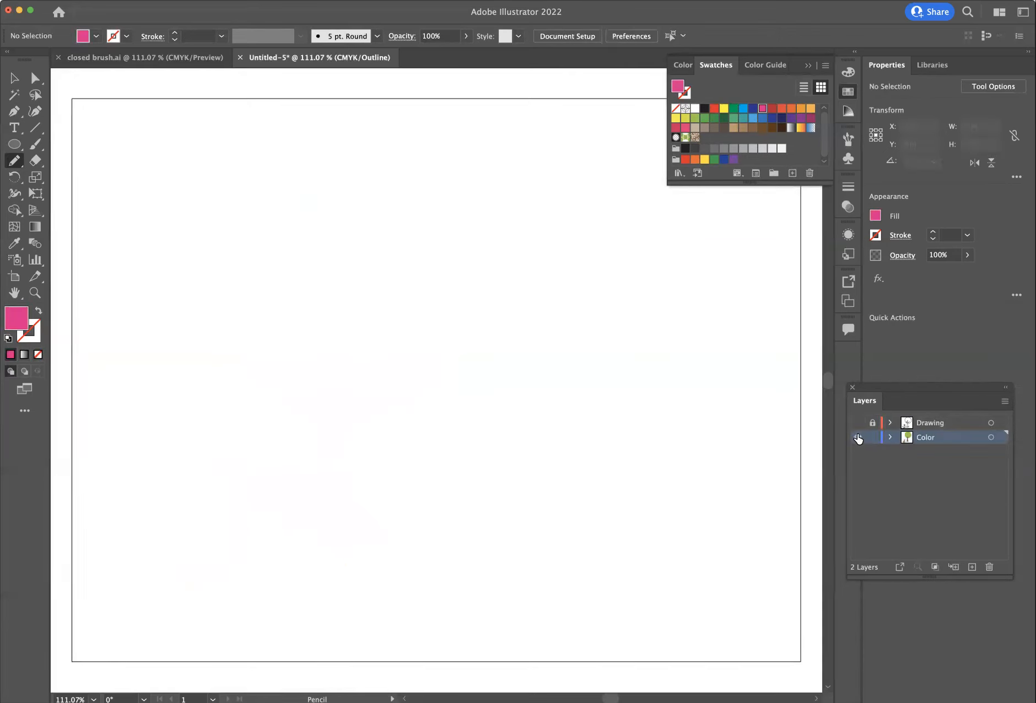
left_click(857, 438)
left_click(857, 424)
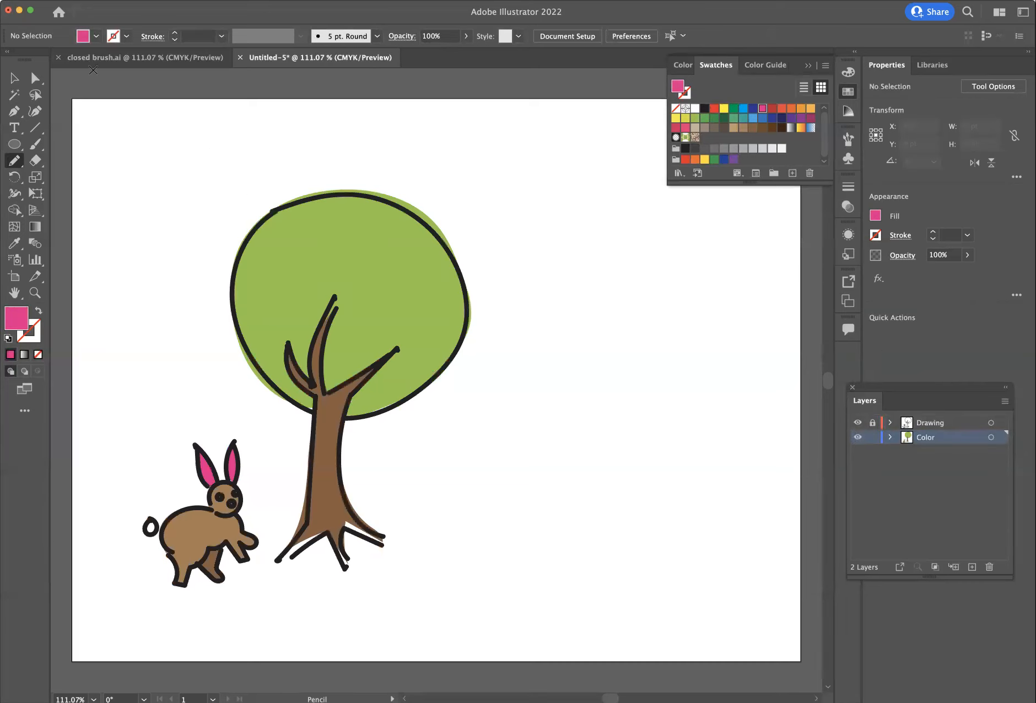
Reshape the brown trunk fill with Direct Selection, adding an anchor point at the left root and moving points to fit the outline
left_click(35, 82)
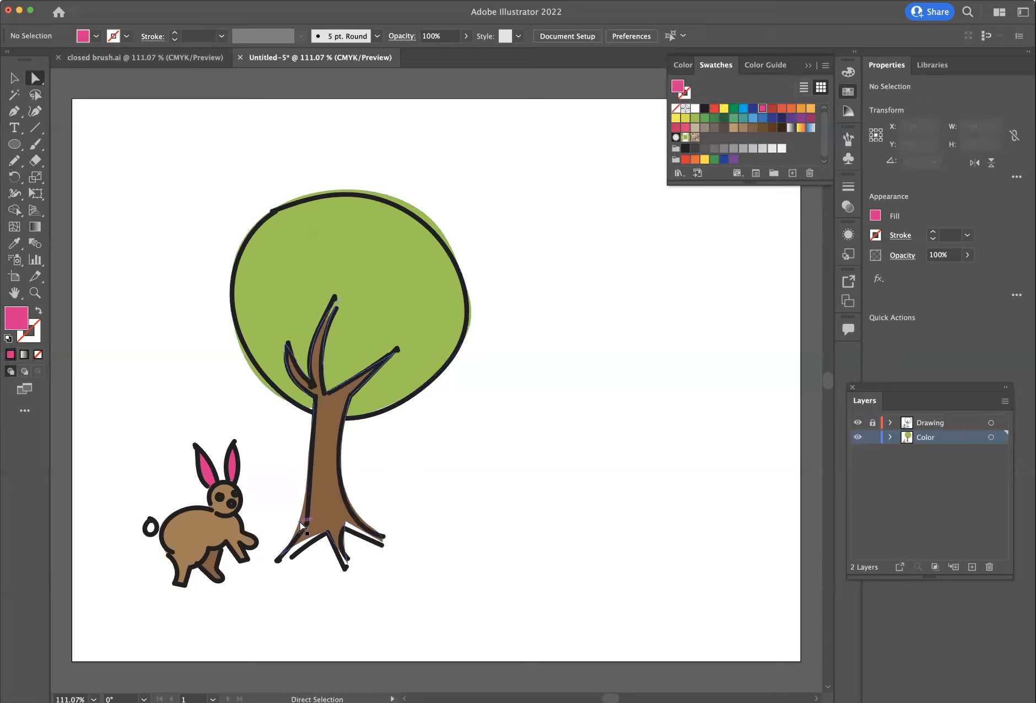
left_click(293, 547)
mouse_move(292, 549)
left_mouse_down()
mouse_move(295, 561)
mouse_move(286, 541)
left_mouse_up()
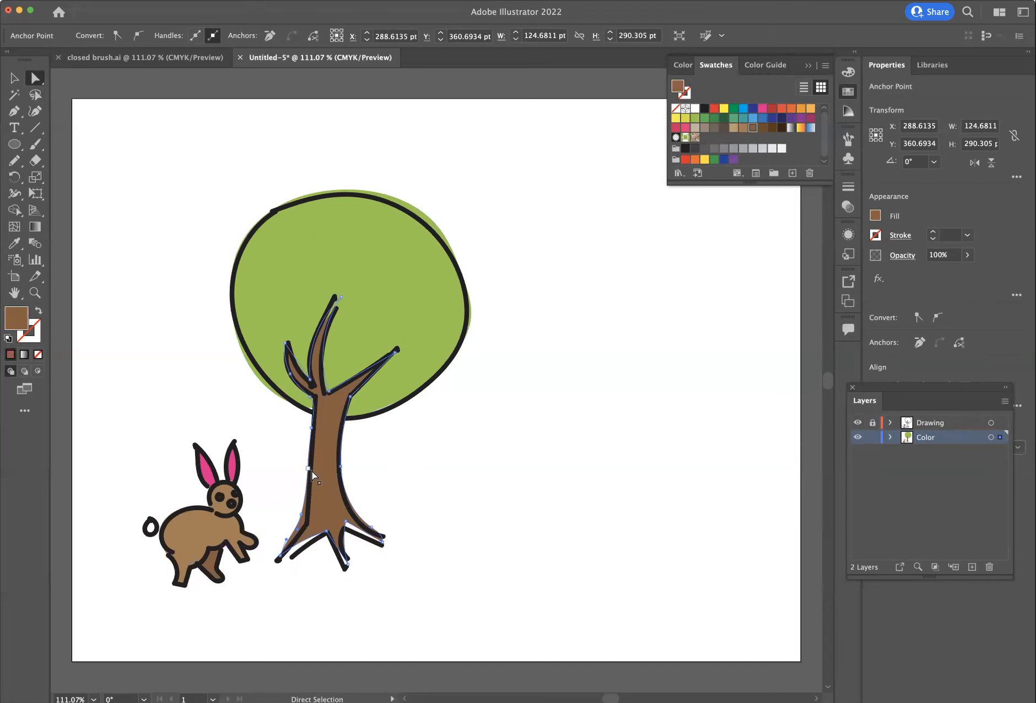
key("plus")
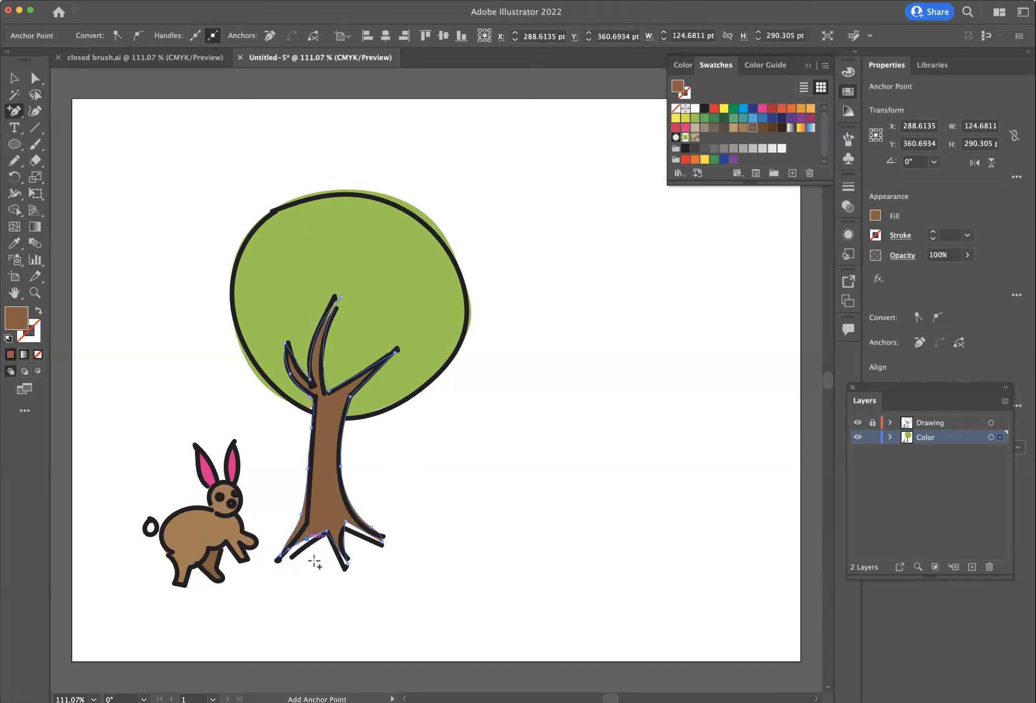
left_click(309, 542)
key("a")
left_click_drag(309, 542, 283, 560)
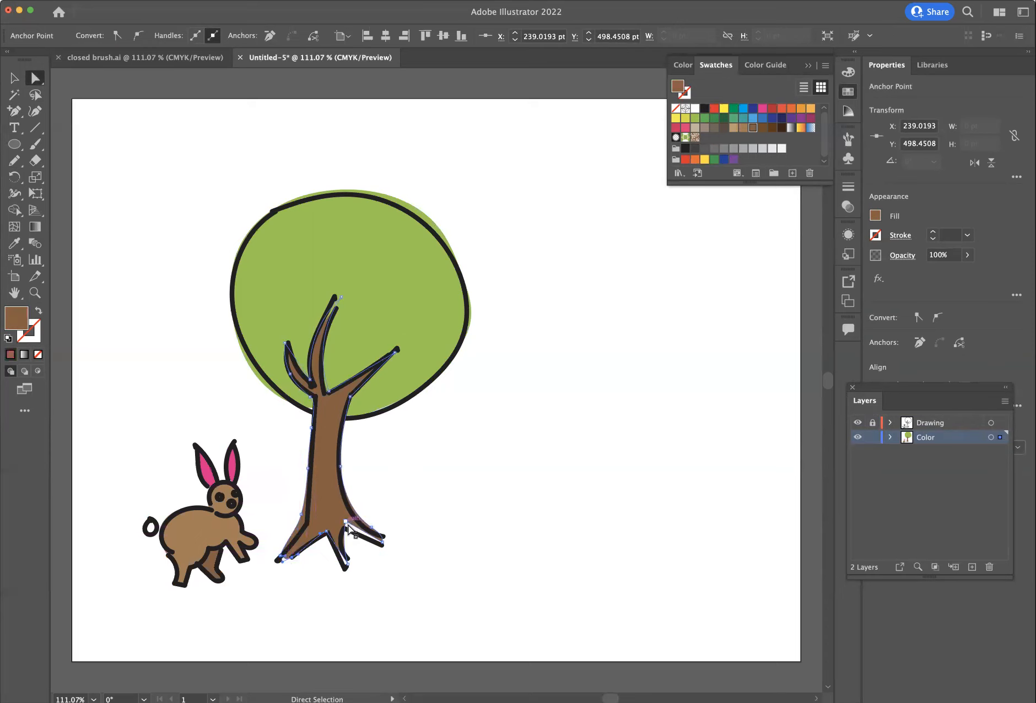
left_click_drag(301, 515, 306, 521)
left_click(449, 475)
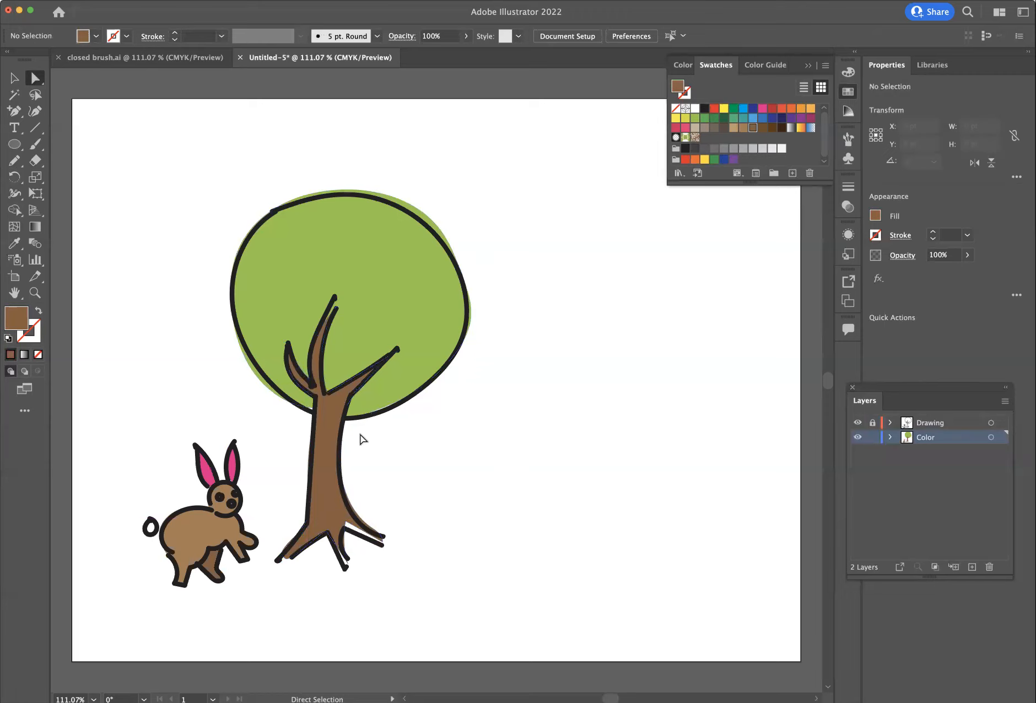
Reshape the back of the rabbit's light brown body fill by moving its anchor point and handles, and deselect it
left_click(183, 520)
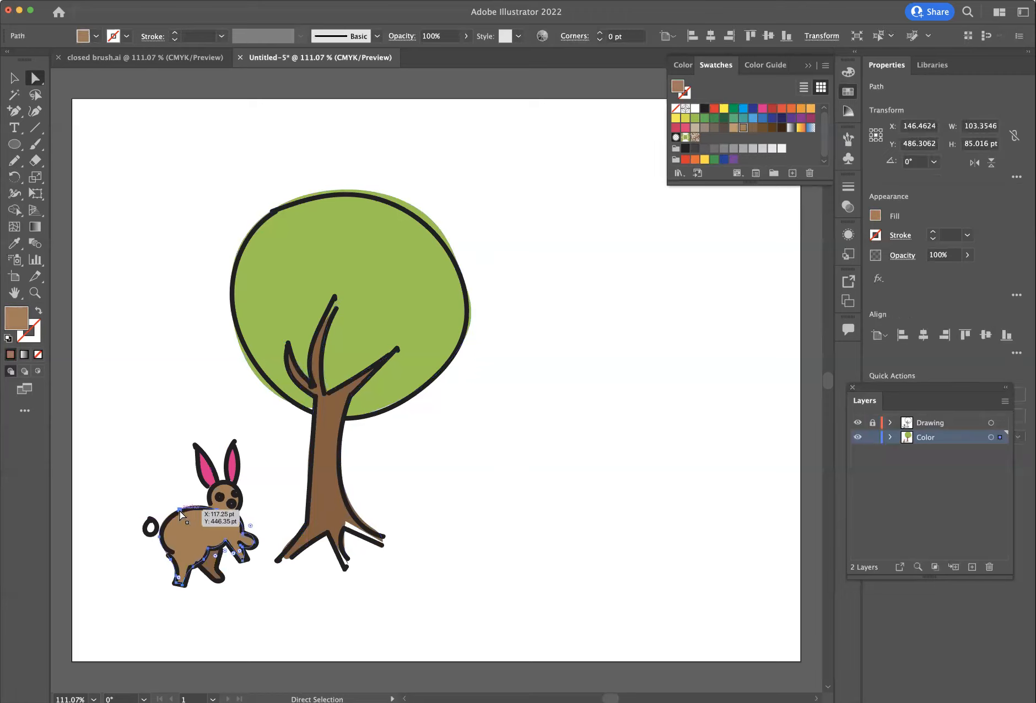
left_click_drag(182, 513, 177, 504)
left_click(195, 497)
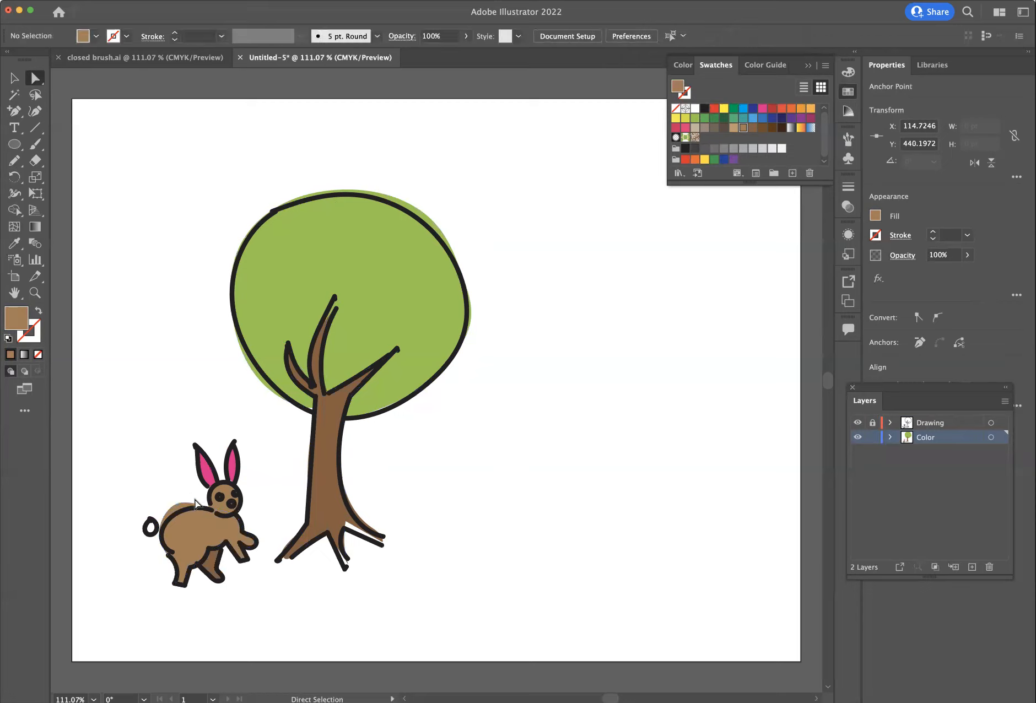
left_click(178, 504)
left_click_drag(189, 500, 175, 510)
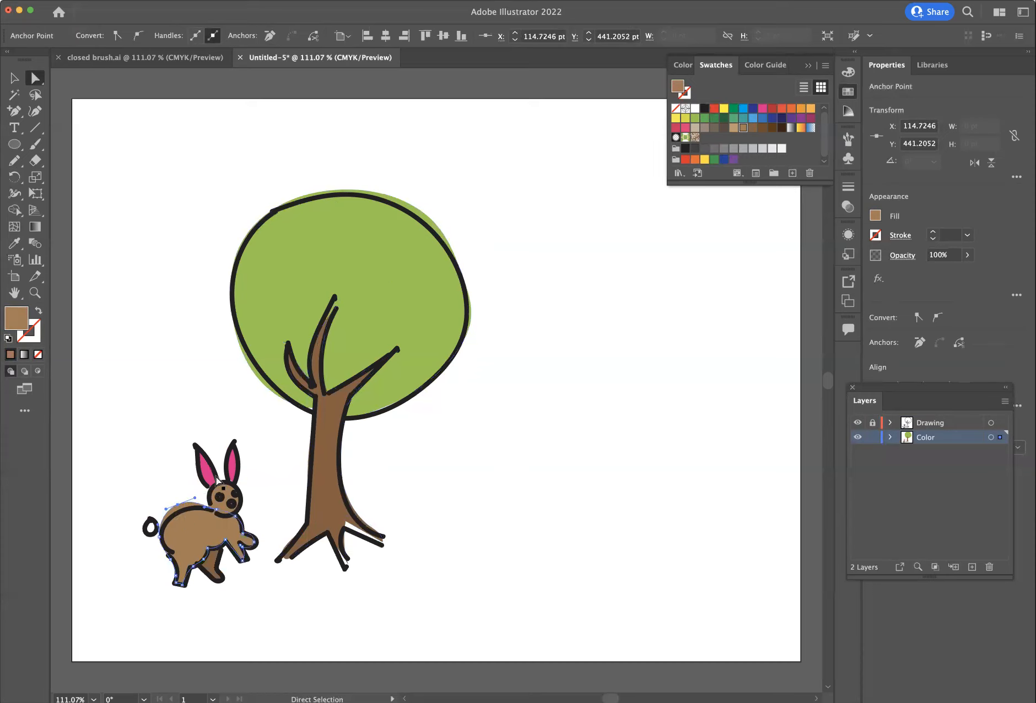
left_click_drag(177, 505, 165, 545)
left_click(197, 431)
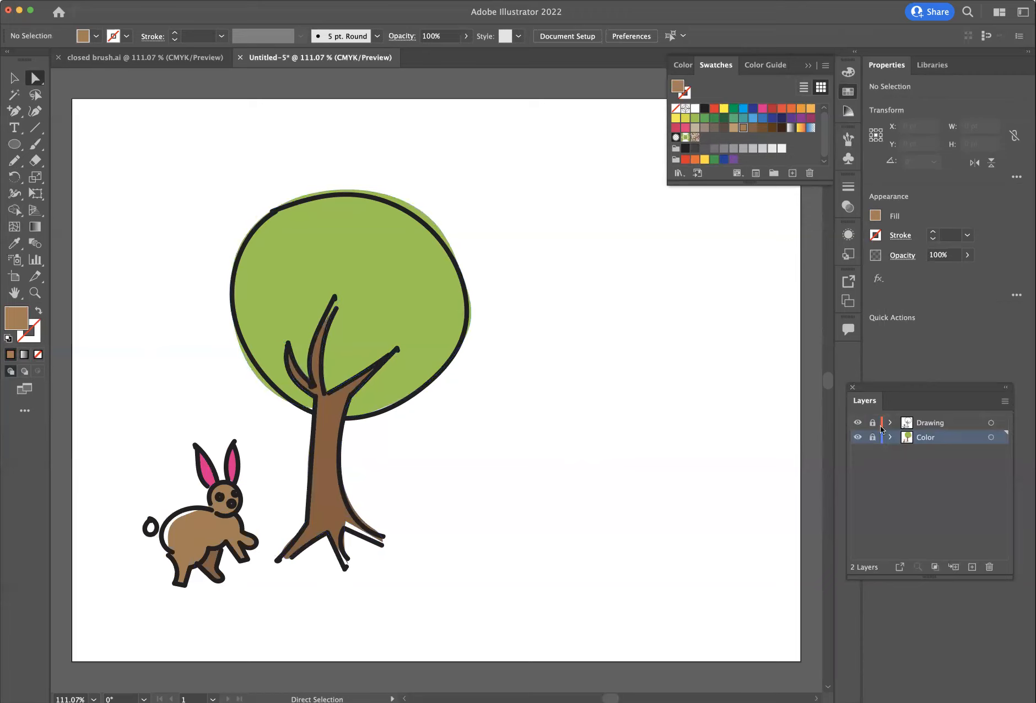
With Color locked and Drawing unlocked and active, paint a face oval about 171 by 213 pt with the Paintbrush and make its stroke black
left_click(931, 424)
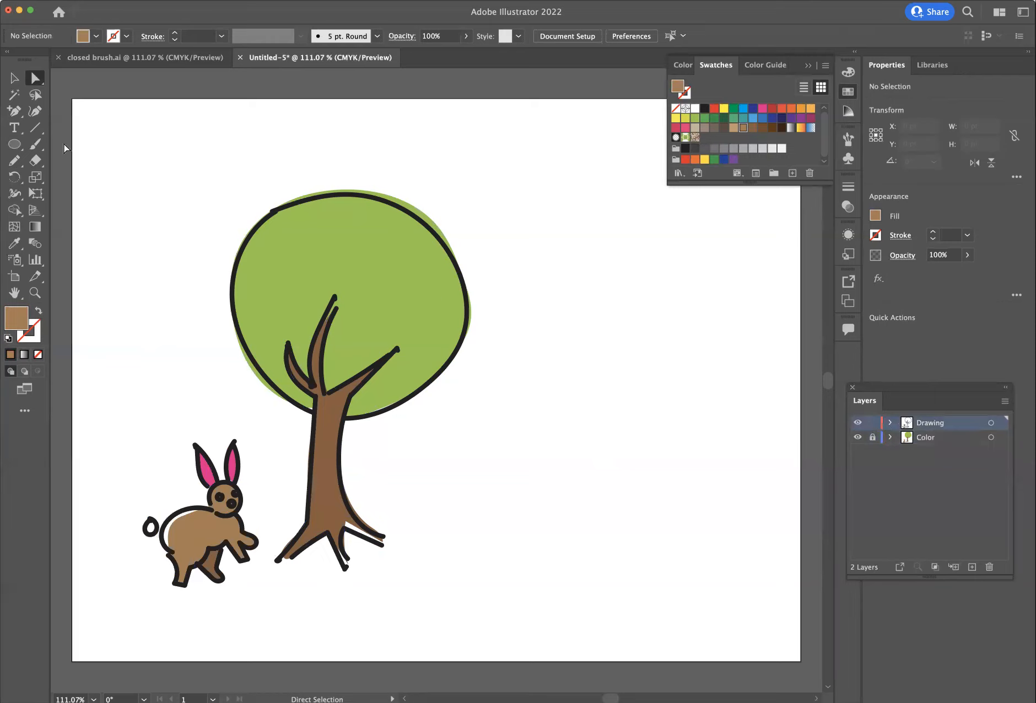
left_click(36, 144)
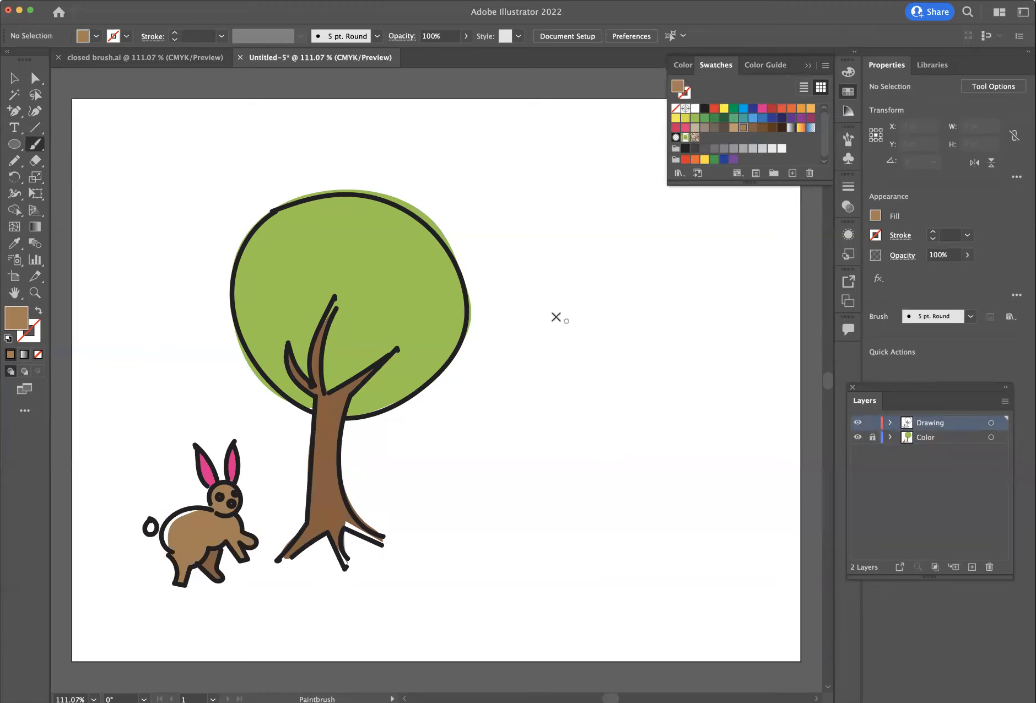
mouse_move(556, 330)
left_mouse_down()
mouse_move(546, 405)
mouse_move(561, 449)
mouse_move(588, 480)
mouse_move(643, 492)
mouse_move(679, 463)
mouse_move(703, 410)
mouse_move(701, 355)
mouse_move(657, 301)
mouse_move(628, 298)
mouse_move(558, 333)
left_mouse_up()
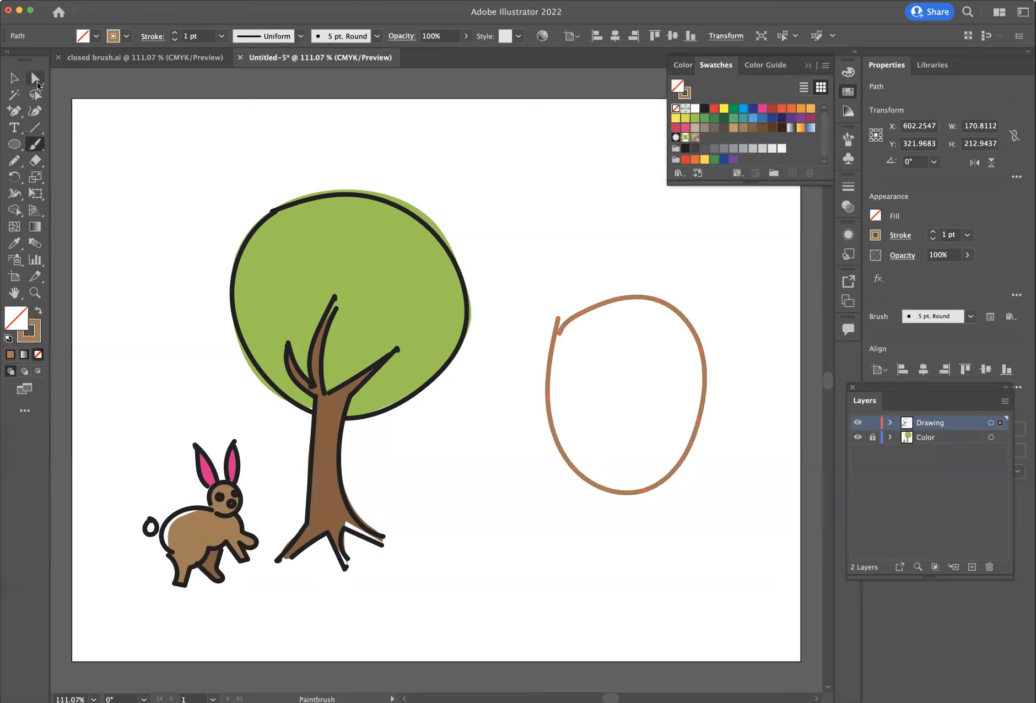
left_click(14, 78)
left_click(686, 91)
left_click(703, 109)
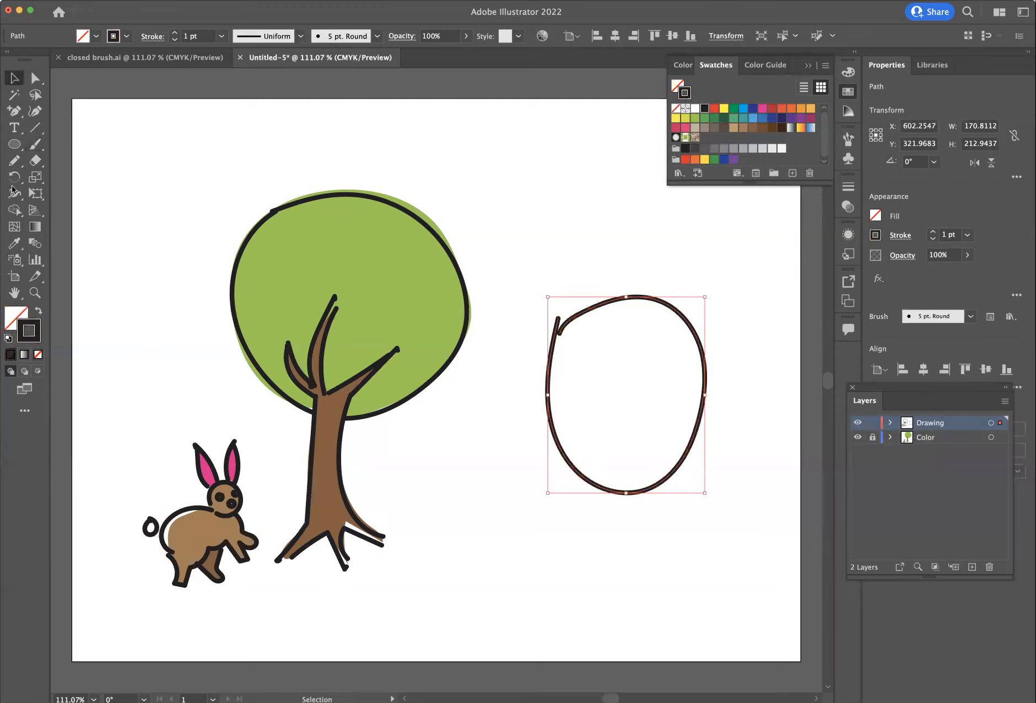
Paint the face's left eye with its lids and pupil, the nose with curled nostrils, and the mouth with a lower-lip line
left_click(35, 144)
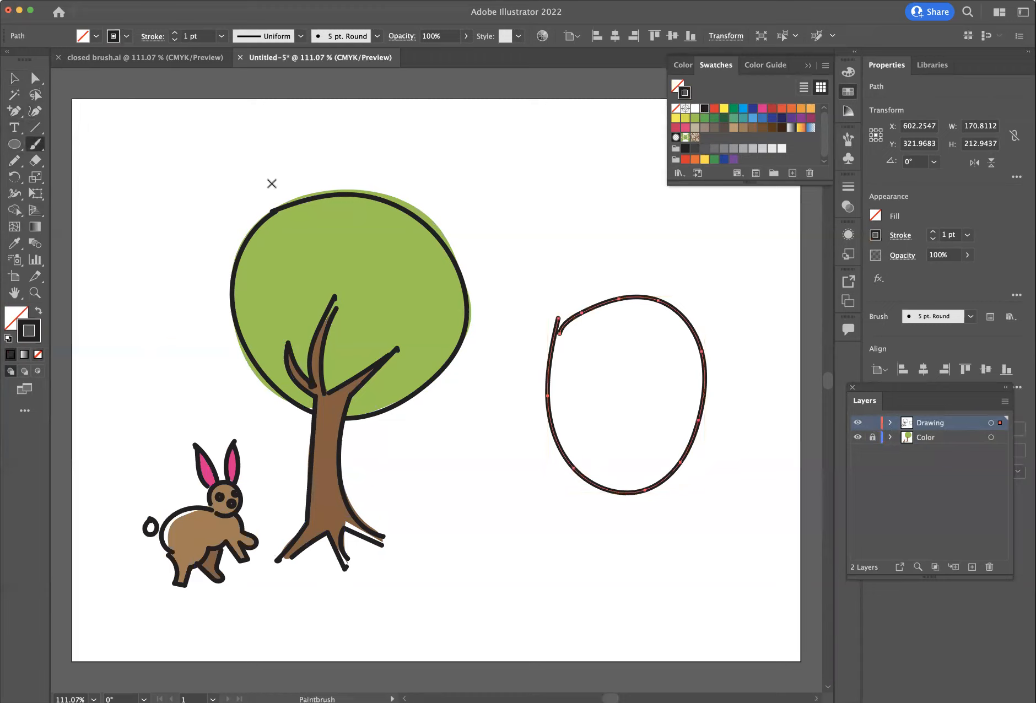
mouse_move(566, 379)
left_mouse_down()
mouse_move(591, 368)
mouse_move(612, 378)
mouse_move(599, 390)
mouse_move(611, 377)
mouse_move(563, 368)
mouse_move(587, 352)
mouse_move(618, 372)
mouse_move(587, 375)
left_mouse_up()
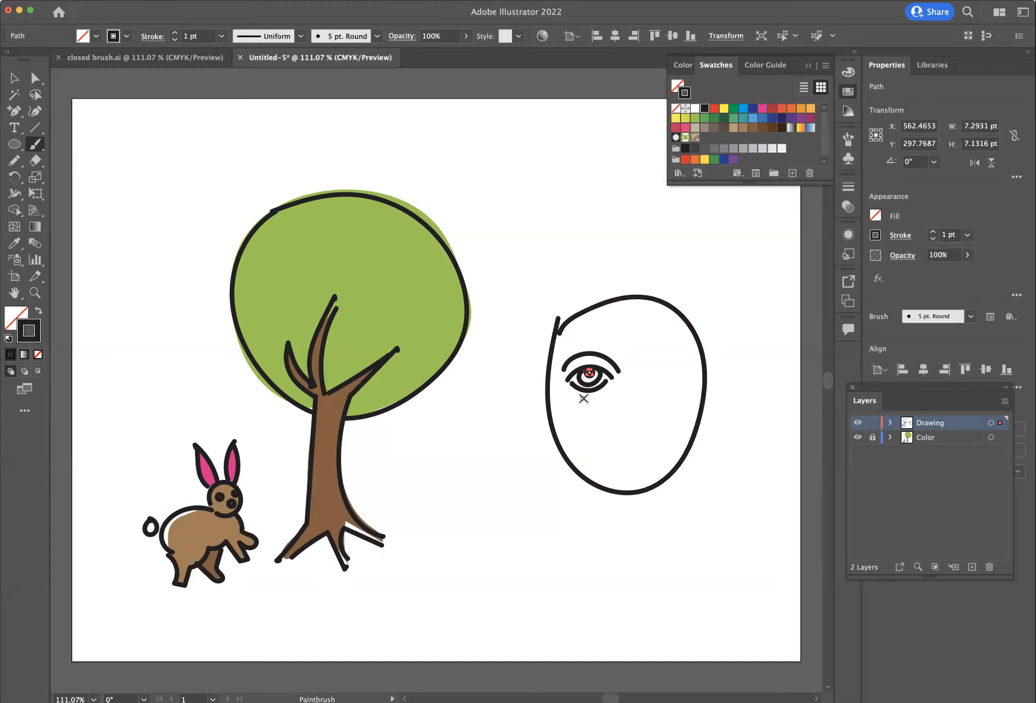
mouse_move(571, 392)
left_mouse_down()
mouse_move(607, 395)
mouse_move(632, 427)
mouse_move(647, 423)
left_mouse_up()
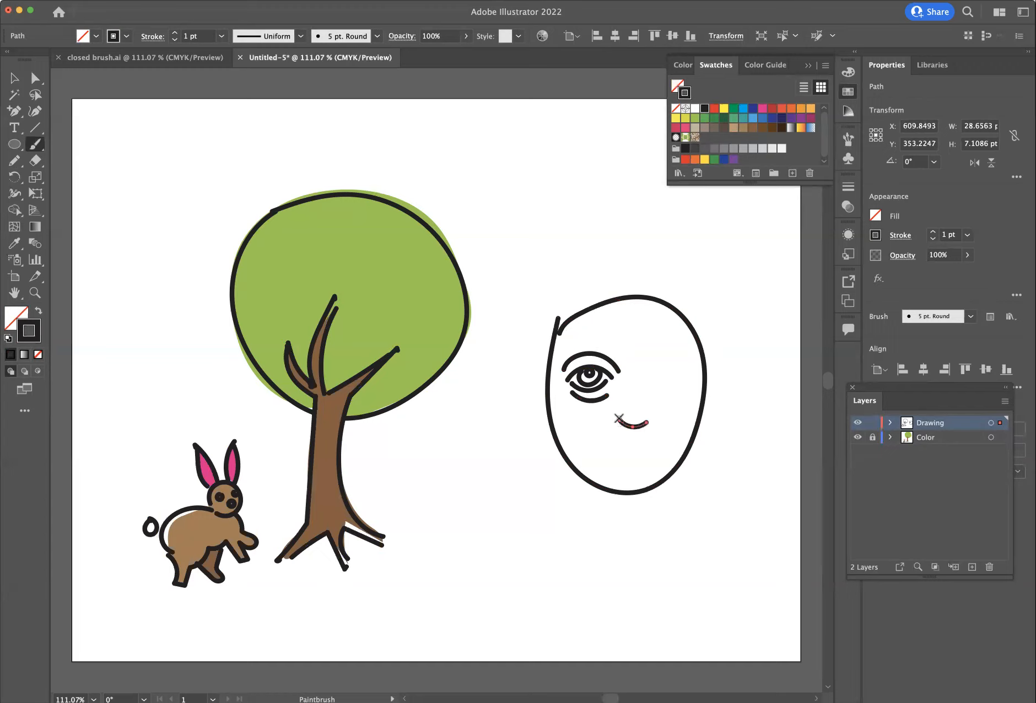
left_click_drag(614, 424, 653, 427)
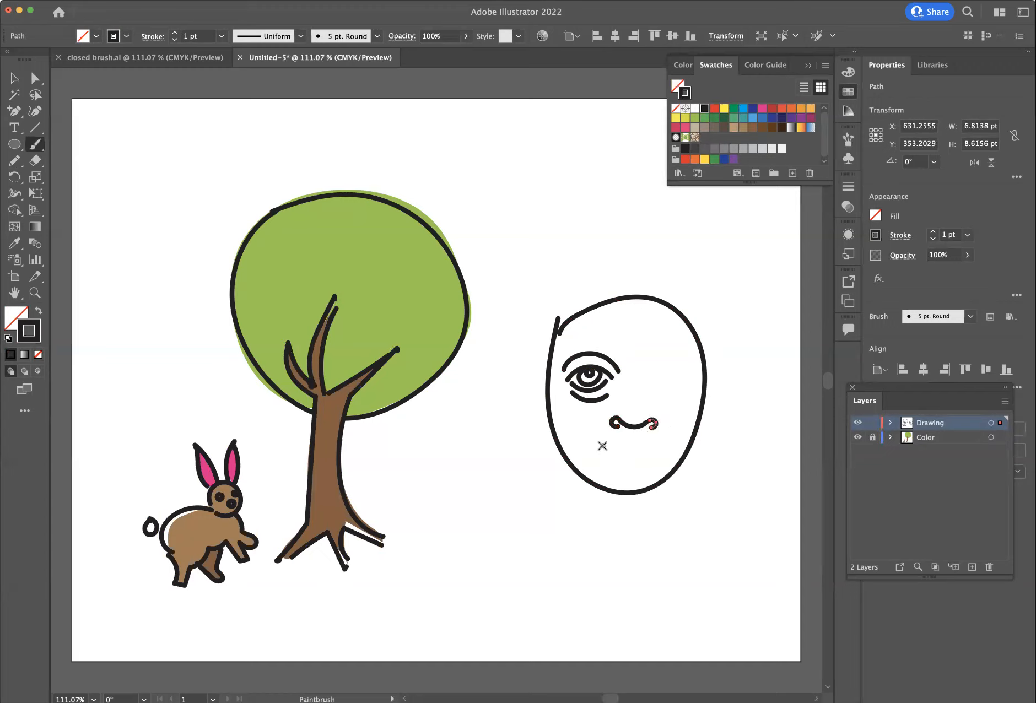
mouse_move(619, 448)
left_mouse_down()
mouse_move(661, 444)
mouse_move(634, 459)
mouse_move(644, 457)
left_mouse_up()
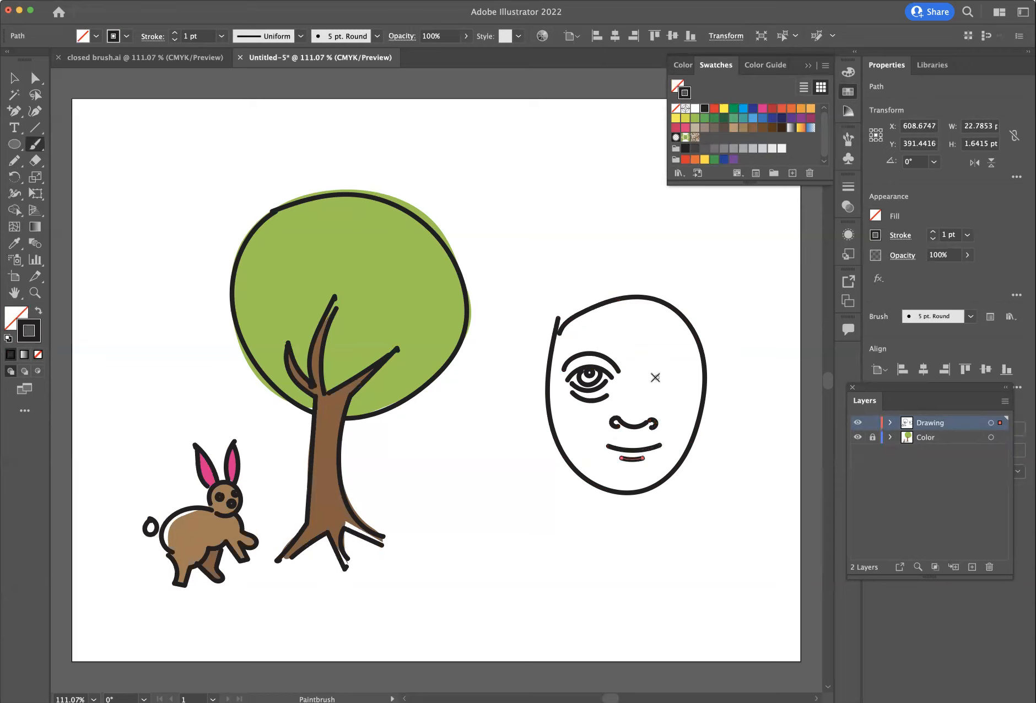
Paint the face's right eye with its pupil and upper lid, and add a closed eyebrow shape above each eye
mouse_move(656, 377)
left_mouse_down()
mouse_move(695, 379)
mouse_move(670, 391)
mouse_move(689, 388)
mouse_move(673, 378)
mouse_move(687, 374)
mouse_move(666, 359)
mouse_move(694, 363)
left_mouse_up()
left_click(679, 375)
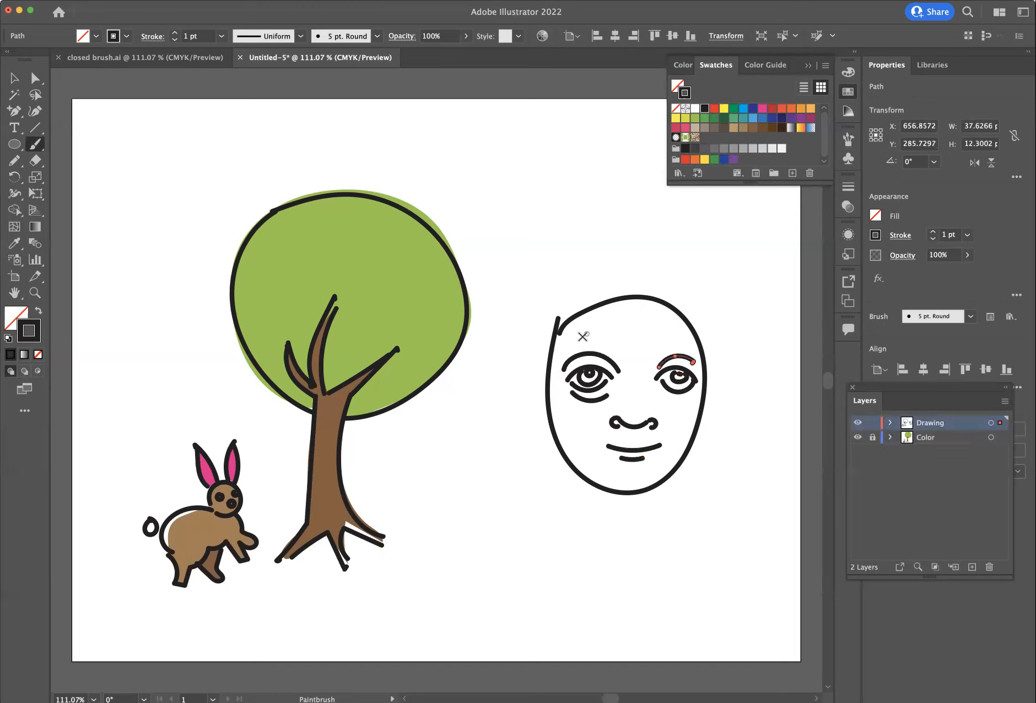
mouse_move(573, 342)
left_mouse_down()
mouse_move(618, 335)
mouse_move(616, 346)
mouse_move(575, 342)
left_mouse_up()
mouse_move(653, 341)
left_mouse_down()
mouse_move(654, 355)
mouse_move(689, 343)
mouse_move(652, 343)
left_mouse_up()
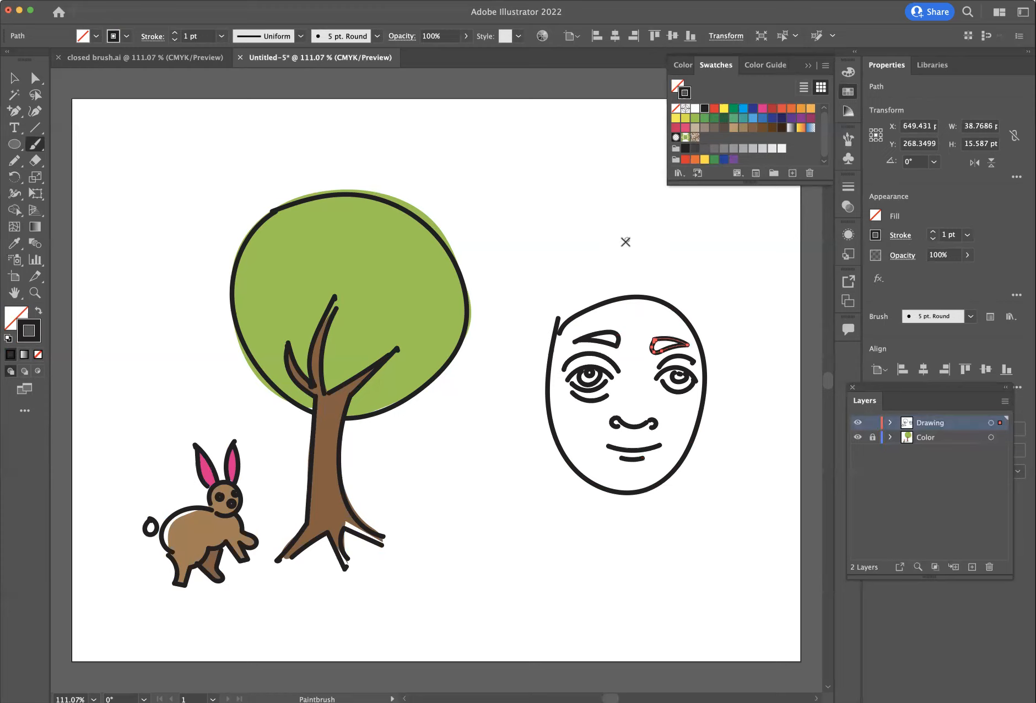
Paint wavy hair around both sides of the head, two neck lines about 82 pt long, and short strokes joining hair and neck
mouse_move(537, 298)
left_mouse_down()
mouse_move(584, 272)
mouse_move(596, 254)
mouse_move(606, 268)
mouse_move(659, 243)
mouse_move(670, 273)
mouse_move(702, 300)
mouse_move(734, 288)
mouse_move(728, 366)
mouse_move(746, 392)
mouse_move(727, 402)
mouse_move(730, 438)
mouse_move(717, 443)
mouse_move(727, 463)
mouse_move(712, 469)
mouse_move(716, 492)
mouse_move(693, 499)
left_mouse_up()
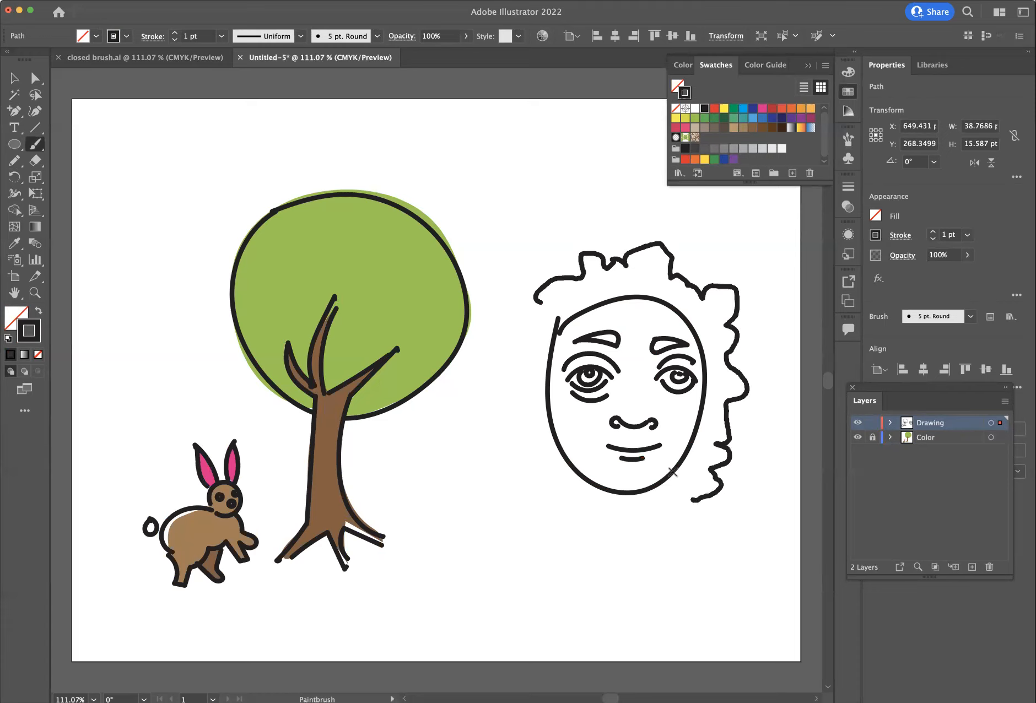
mouse_move(534, 302)
left_mouse_down()
mouse_move(518, 339)
mouse_move(528, 358)
mouse_move(509, 448)
mouse_move(531, 460)
mouse_move(526, 481)
mouse_move(537, 482)
mouse_move(551, 528)
left_mouse_up()
left_click_drag(583, 477, 582, 552)
left_click_drag(668, 469, 668, 546)
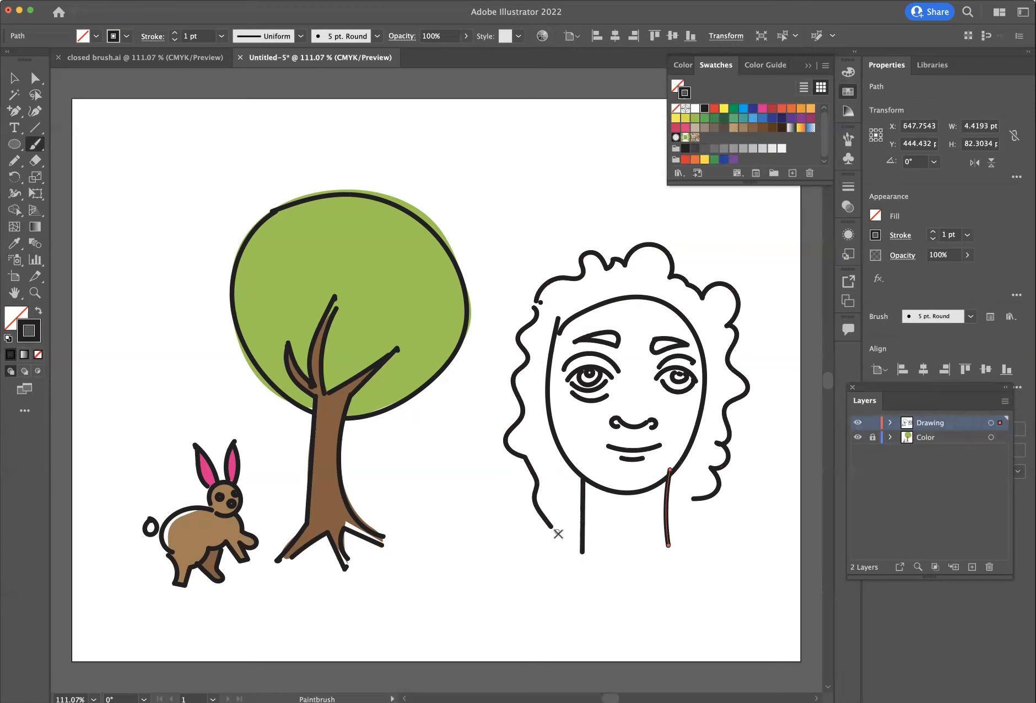
left_click_drag(553, 525, 583, 532)
left_click_drag(668, 517, 700, 495)
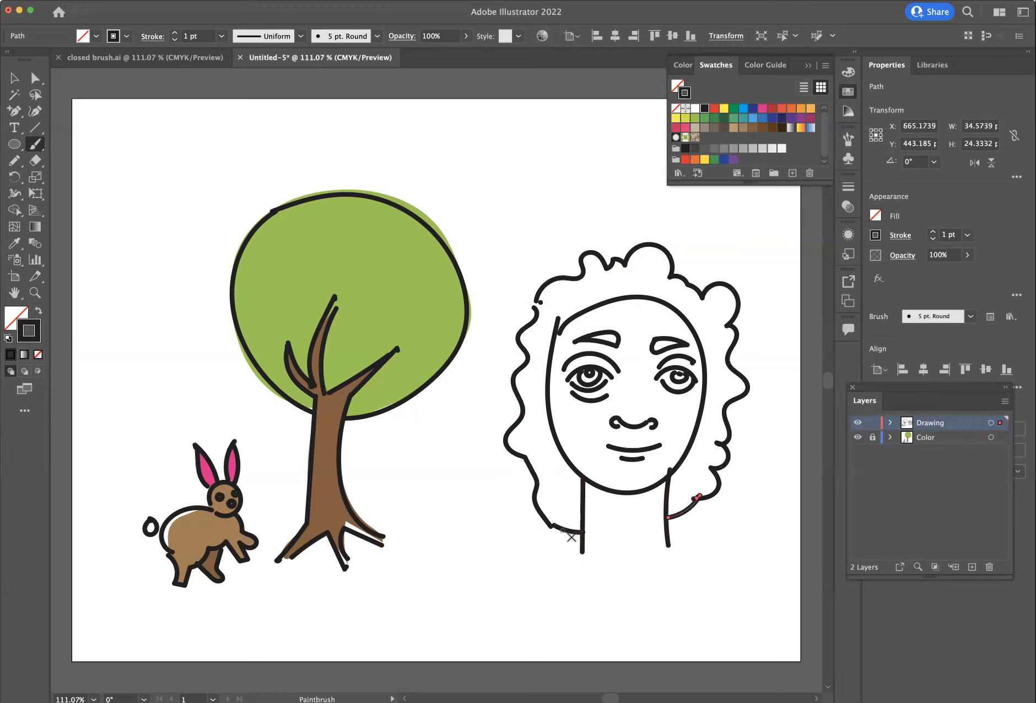
Paint the shoulders, a pointed shirt collar below the neck, and a small round button about 9 by 10 pt
mouse_move(553, 559)
left_mouse_down()
mouse_move(591, 544)
mouse_move(613, 574)
mouse_move(587, 603)
mouse_move(591, 591)
mouse_move(566, 561)
mouse_move(522, 577)
left_mouse_up()
mouse_move(671, 542)
left_mouse_down()
mouse_move(642, 572)
mouse_move(661, 591)
mouse_move(692, 558)
mouse_move(672, 540)
mouse_move(730, 584)
left_mouse_up()
left_click_drag(610, 573, 624, 613)
mouse_move(643, 567)
left_mouse_down()
mouse_move(623, 615)
mouse_move(642, 588)
left_mouse_up()
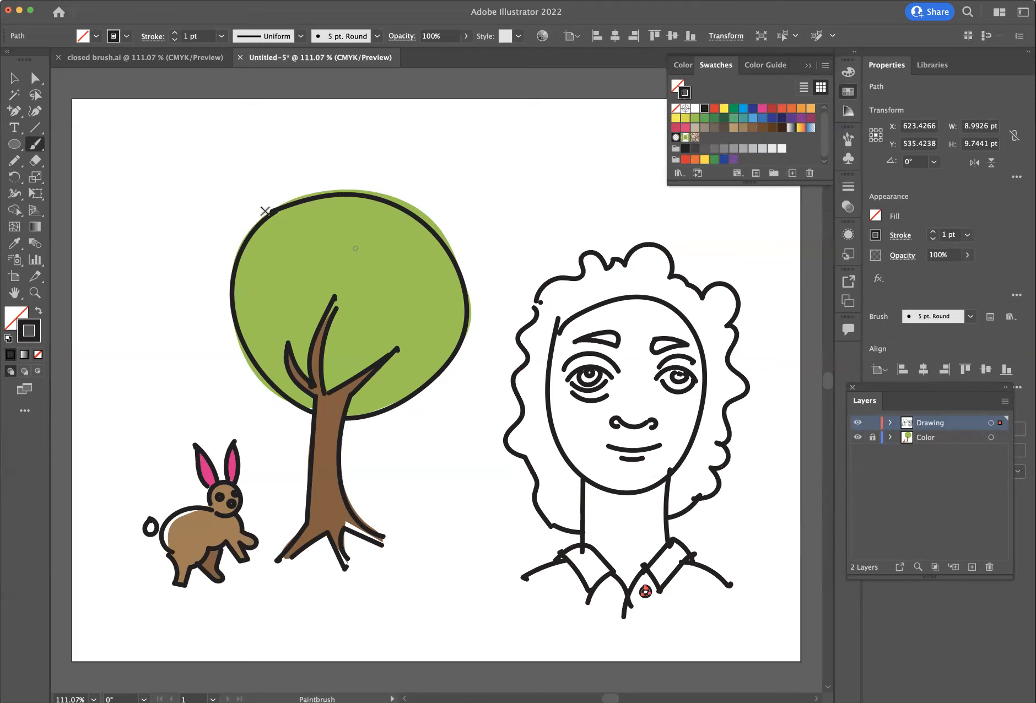
Try an orange-red stroke and an orange-red fill on all of the portrait's outlines, undoing each and clearing the selection
left_click(30, 84)
left_click_drag(504, 202, 771, 606)
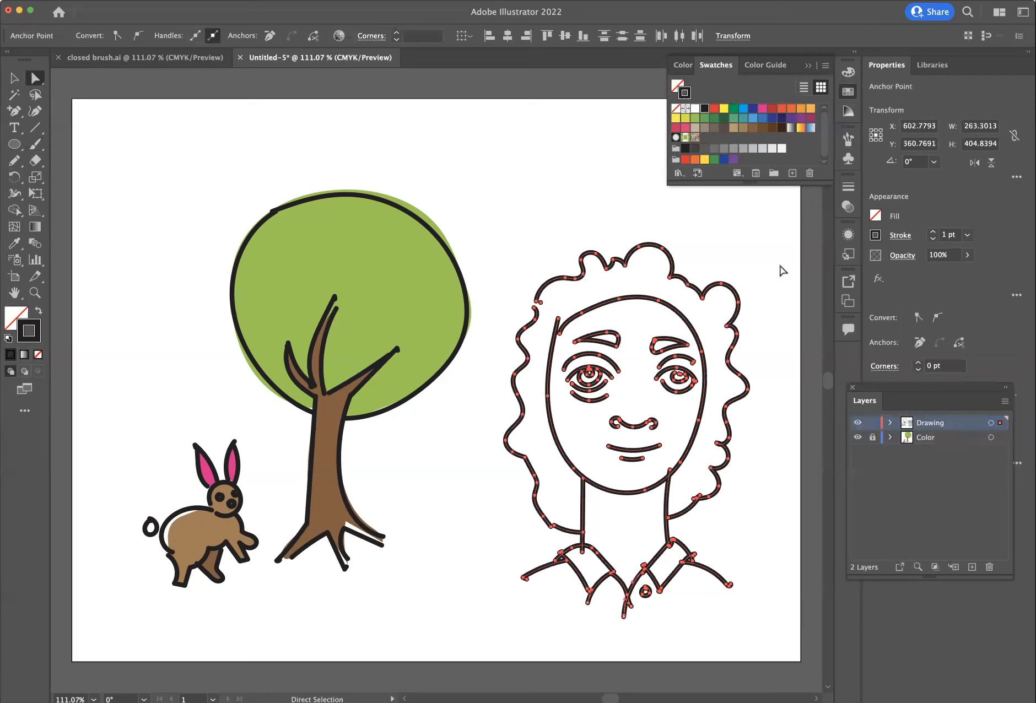
left_click(781, 109)
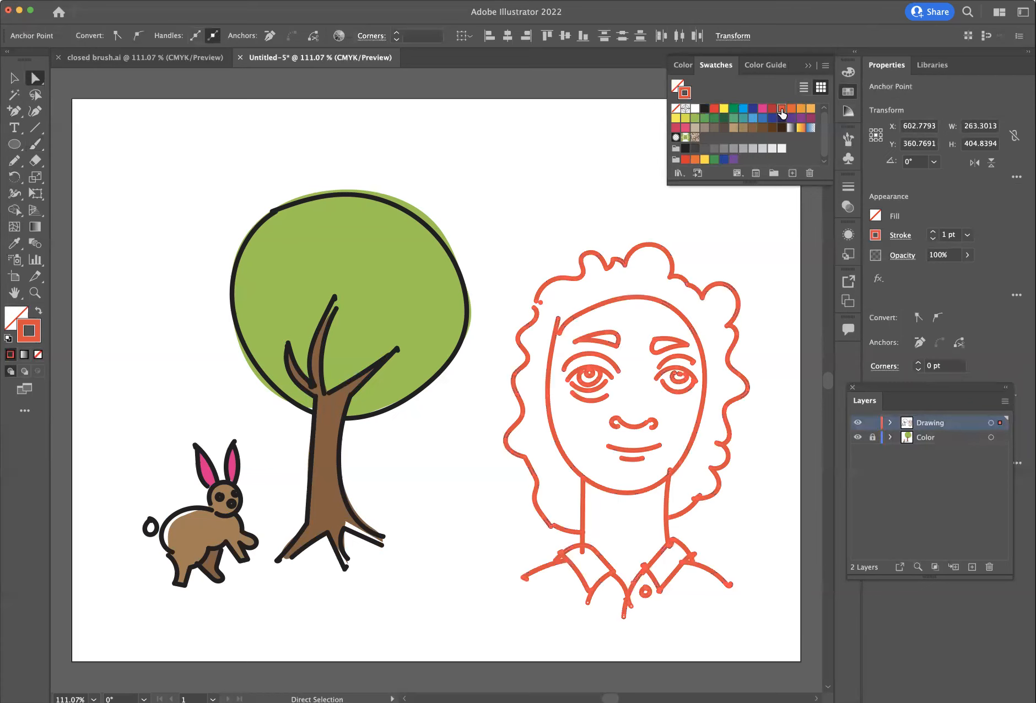
left_click(783, 126)
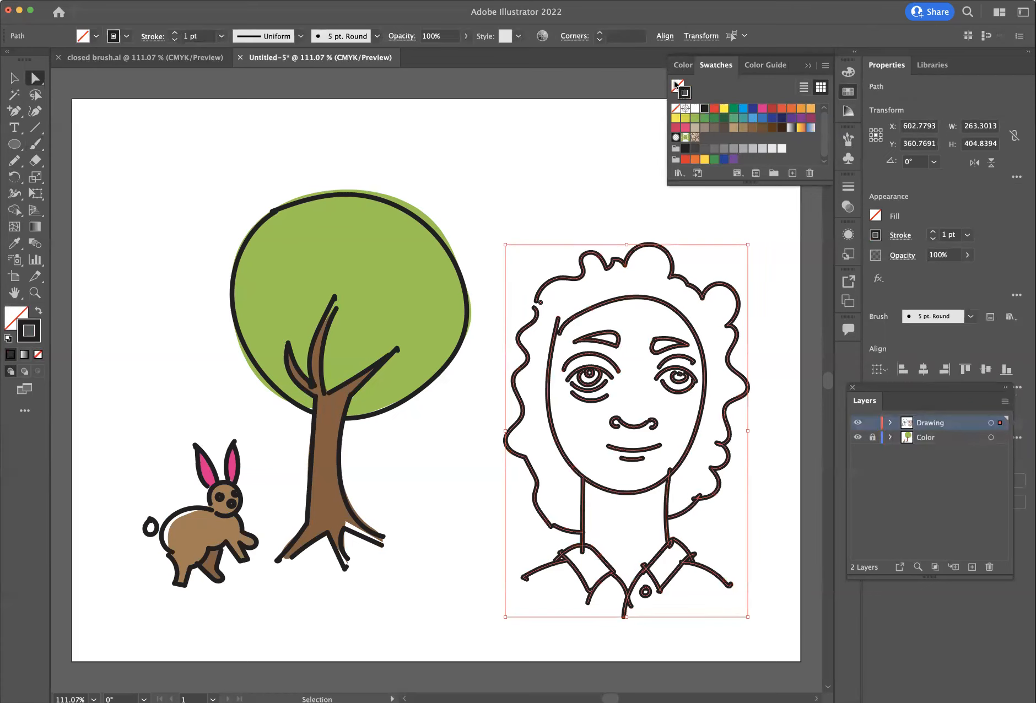
left_click(780, 110)
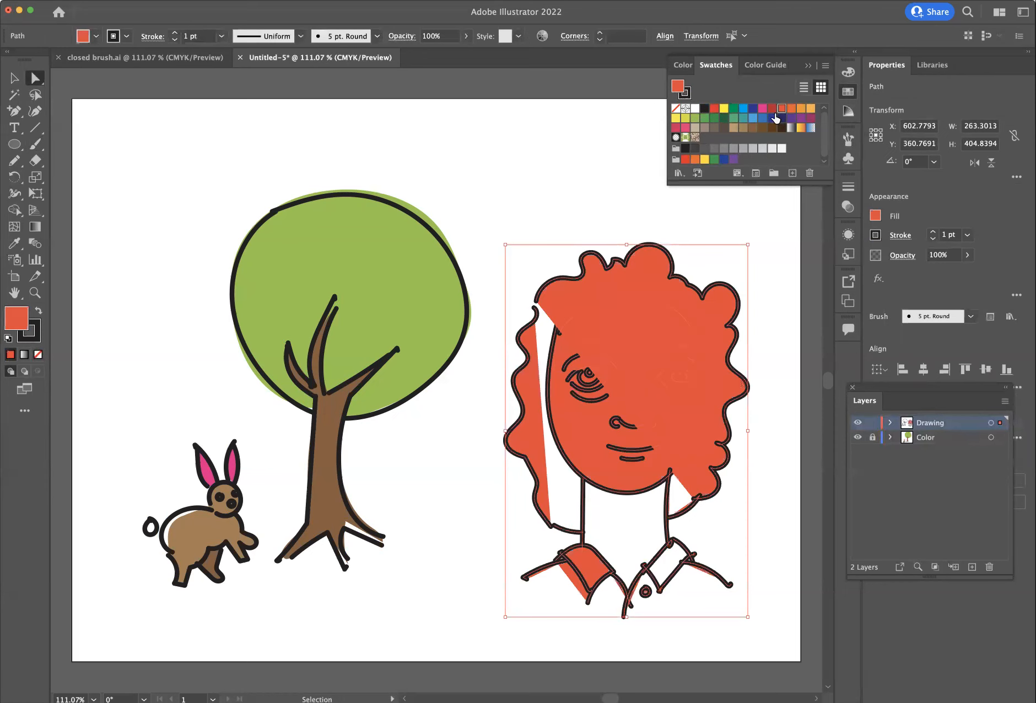
key("a")
key("super+z")
left_click(752, 232)
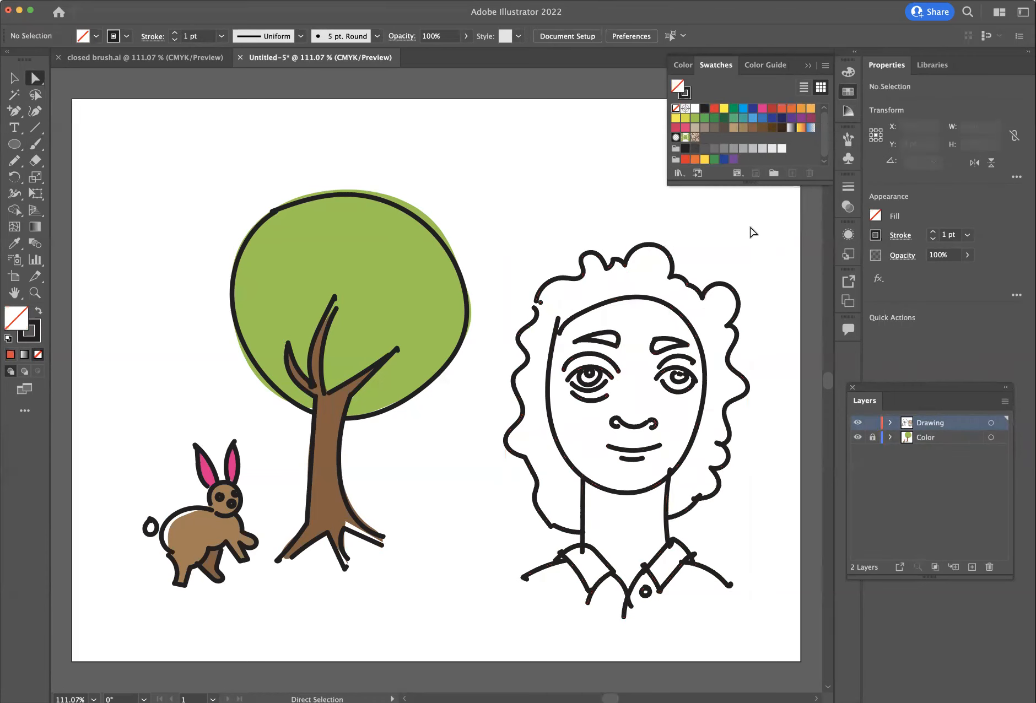
Unlock the Color layer, lock the Drawing layer, and make Color the active layer
left_click(872, 438)
left_click(871, 423)
left_click(933, 437)
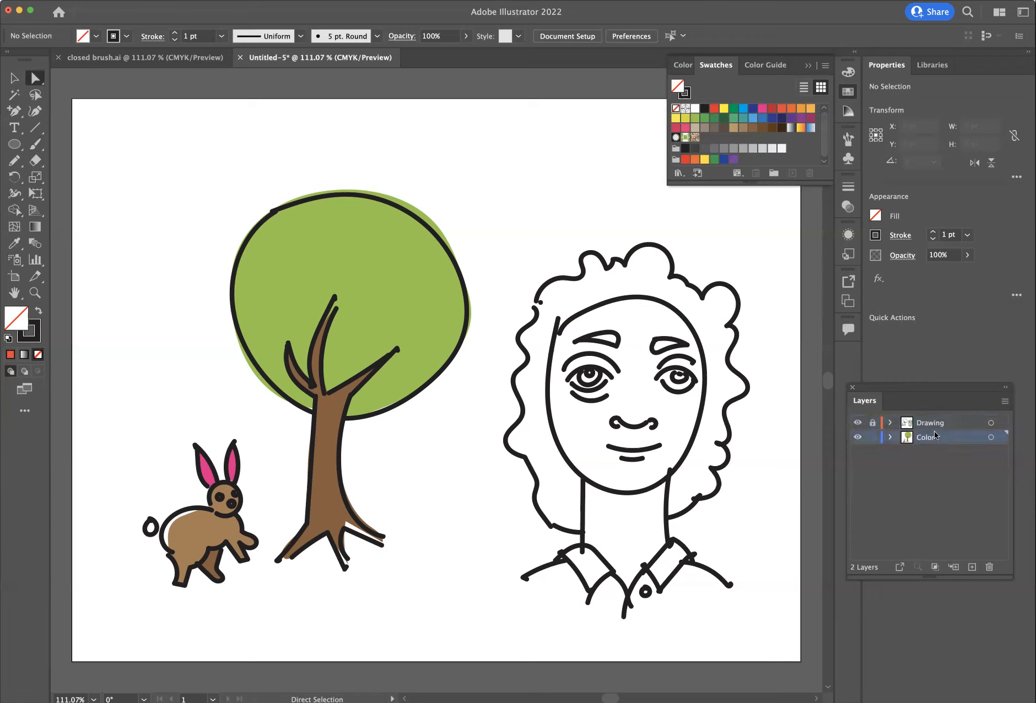
Trace the face with the Pencil as a closed shape about 168 by 216 pt, with no stroke and a light tan fill
left_click(12, 160)
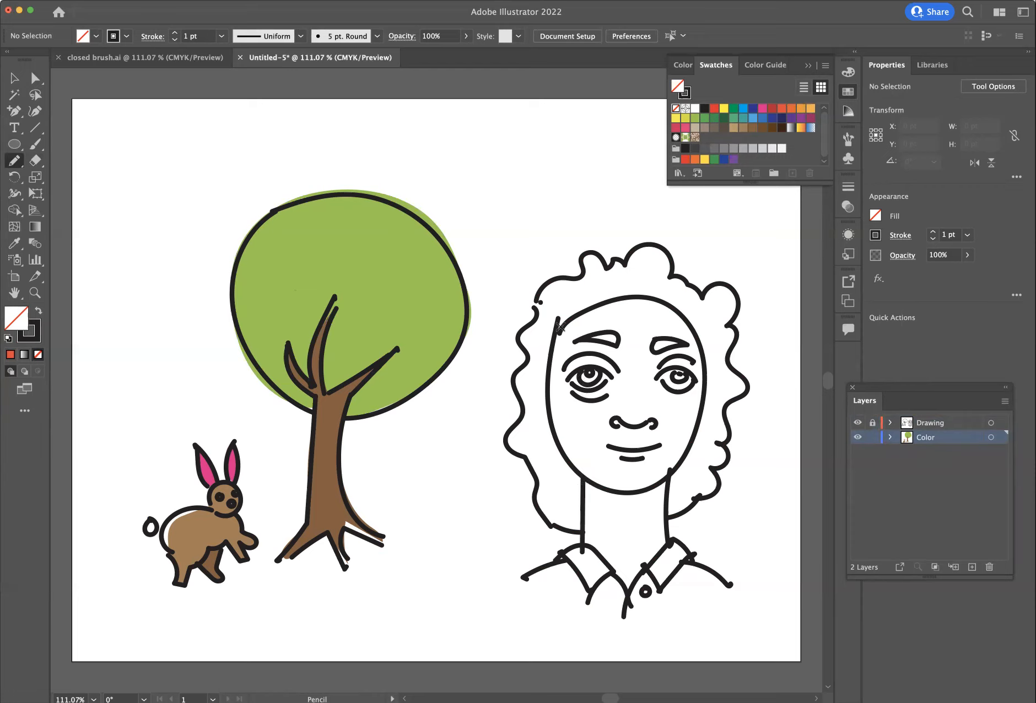
mouse_move(559, 328)
left_mouse_down()
mouse_move(551, 388)
mouse_move(573, 467)
mouse_move(611, 491)
mouse_move(646, 485)
mouse_move(686, 444)
mouse_move(704, 395)
mouse_move(703, 354)
mouse_move(654, 298)
mouse_move(614, 292)
mouse_move(559, 330)
left_mouse_up()
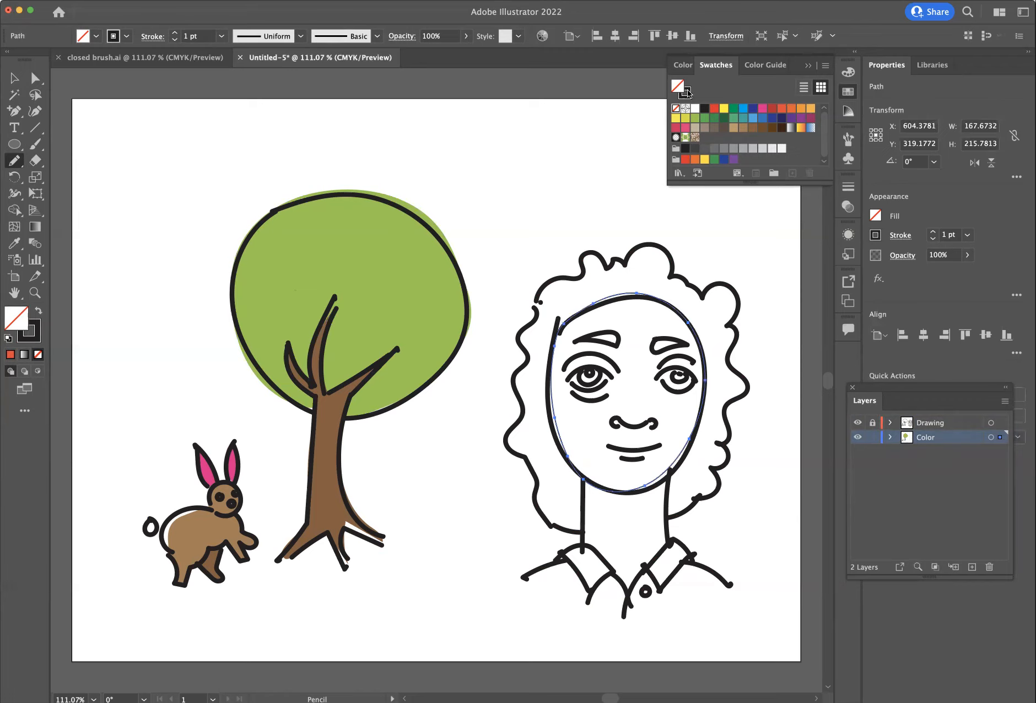
left_click(675, 108)
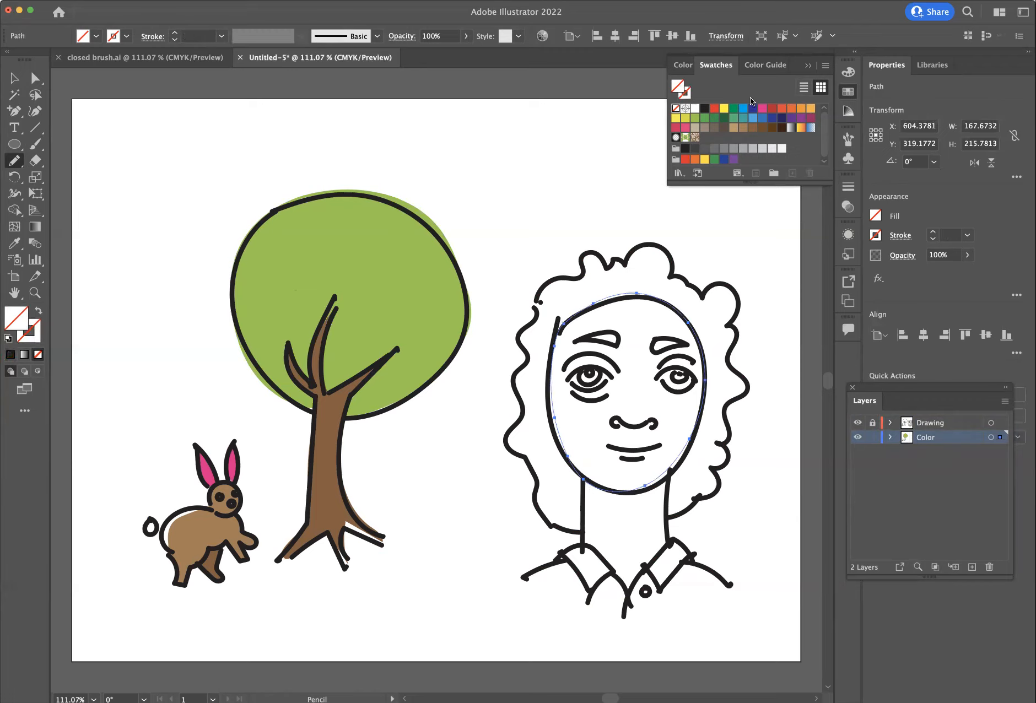
left_click(733, 128)
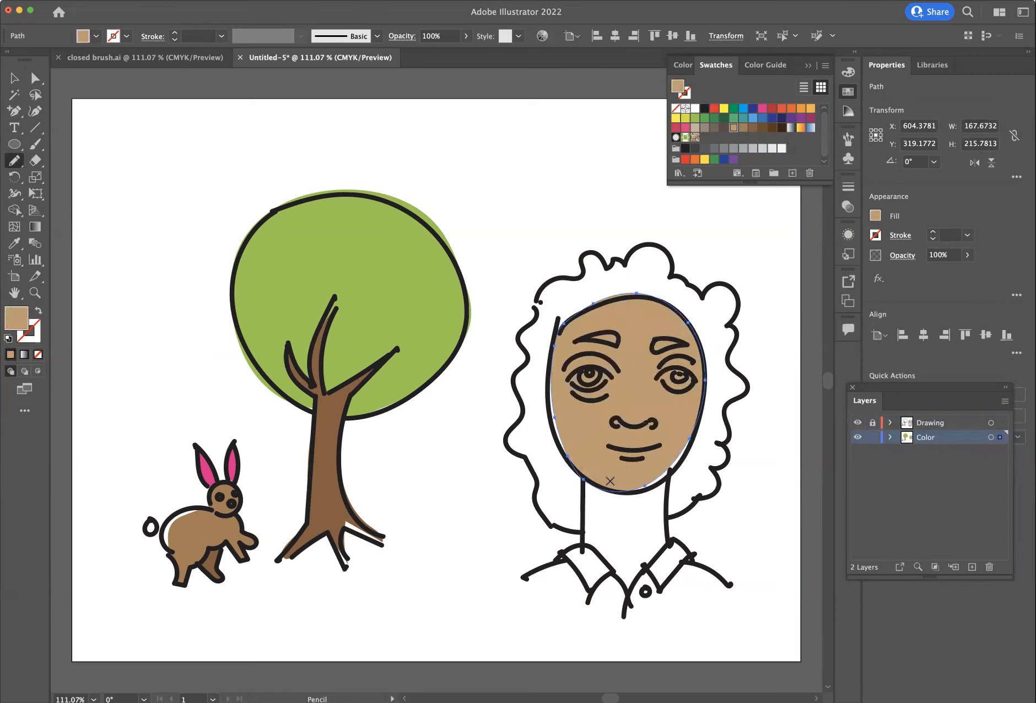
mouse_move(584, 477)
left_mouse_down()
mouse_move(582, 545)
mouse_move(625, 593)
mouse_move(668, 539)
mouse_move(667, 471)
mouse_move(632, 492)
mouse_move(583, 479)
left_mouse_up()
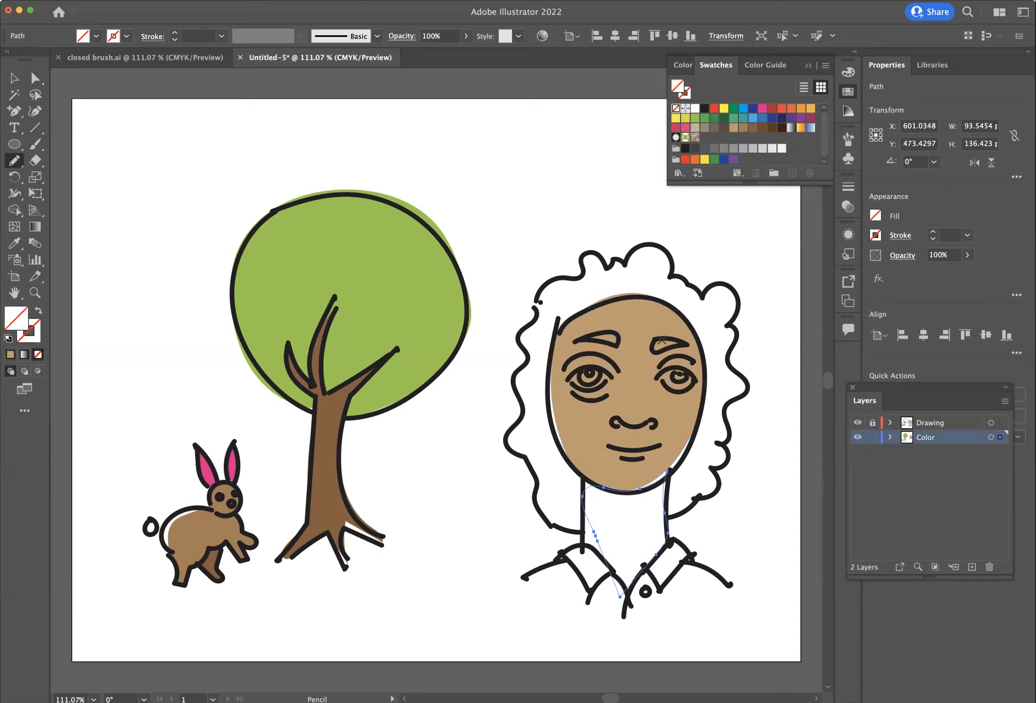
key("super")
left_click(673, 508, "super")
key("super+z")
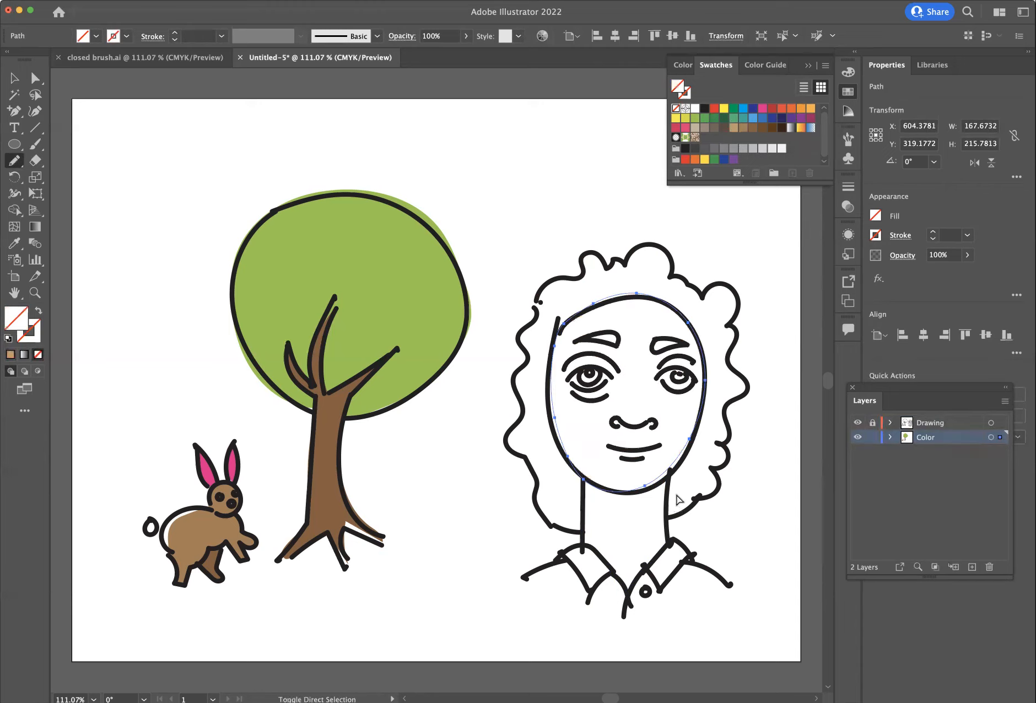
key("super+shift+z")
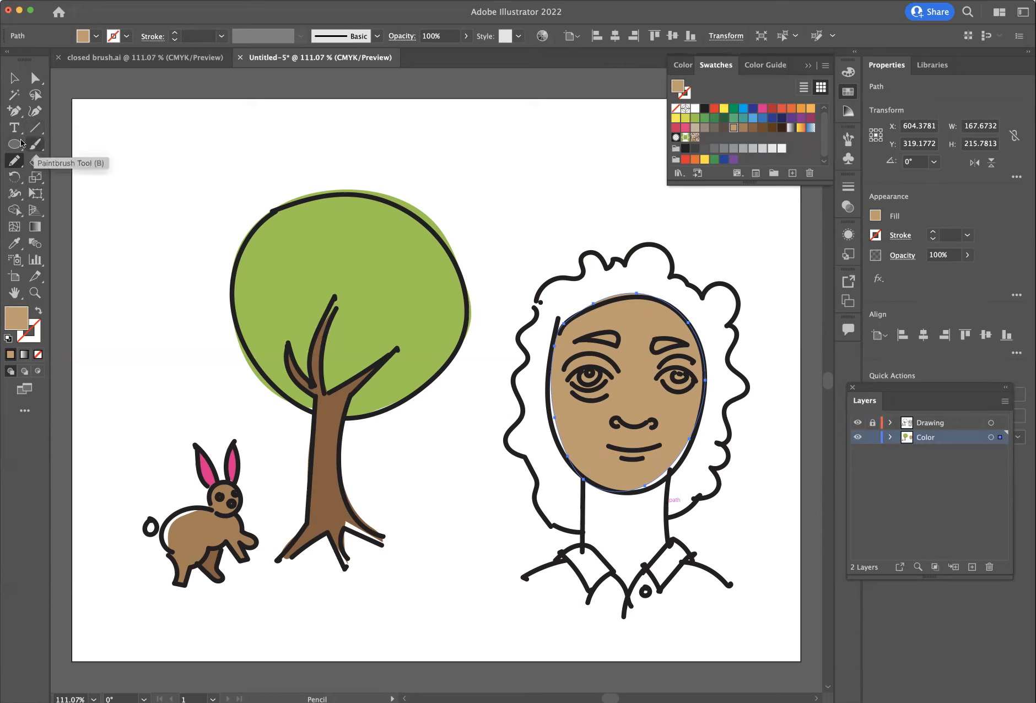
Clear the selection and set the Paintbrush tool's Fidelity to one notch below Smooth
left_click(14, 78)
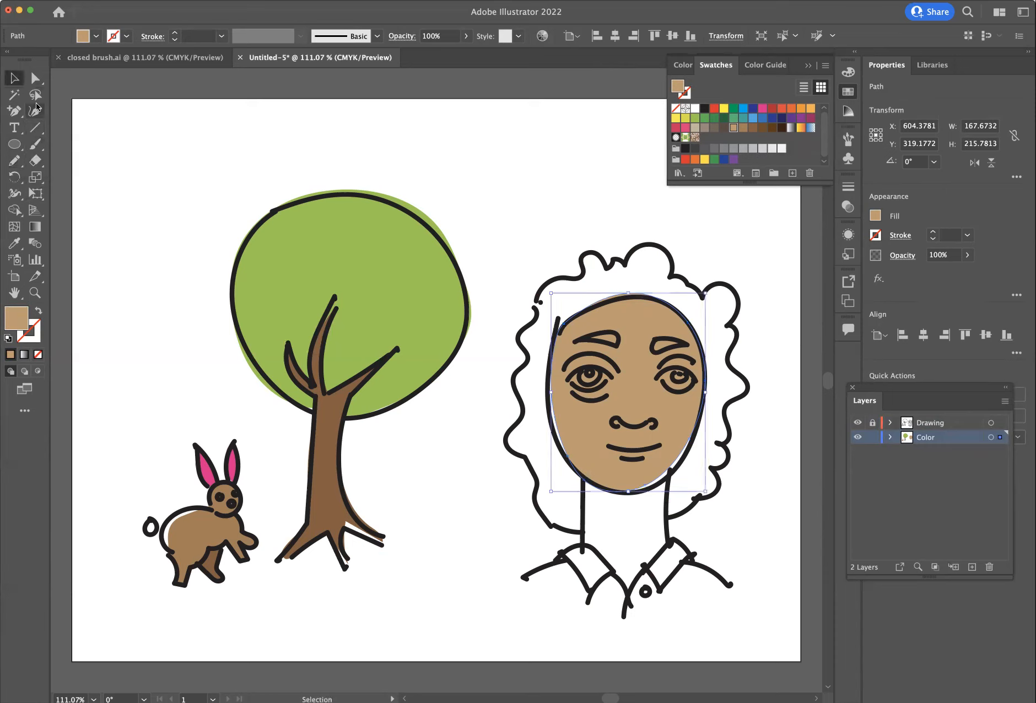
left_click(115, 166)
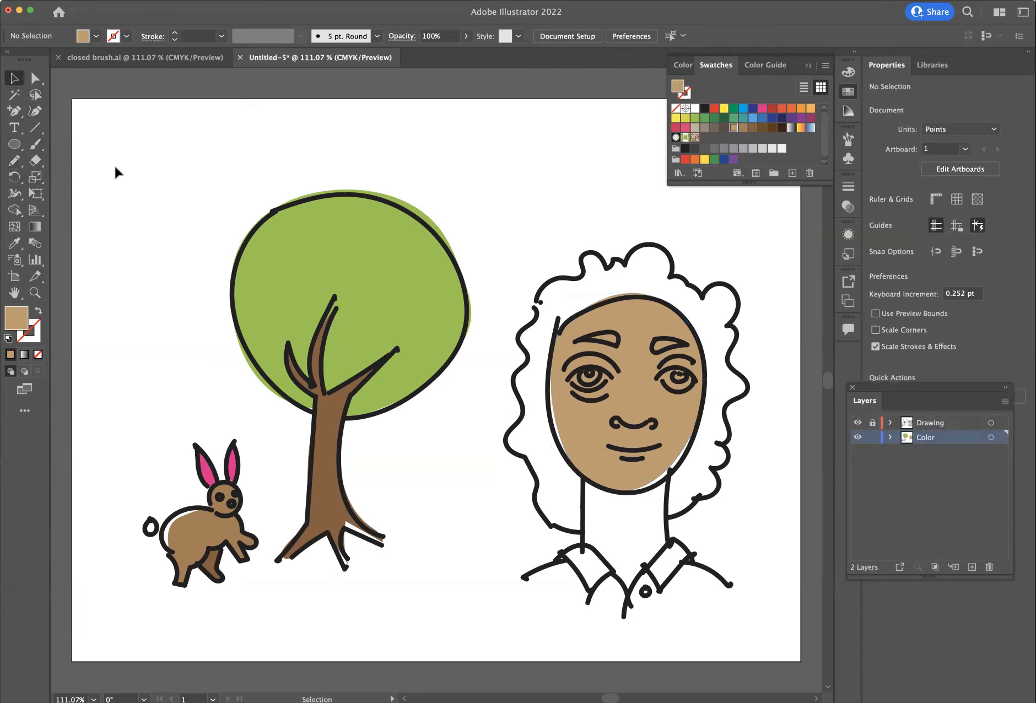
double_click(35, 145)
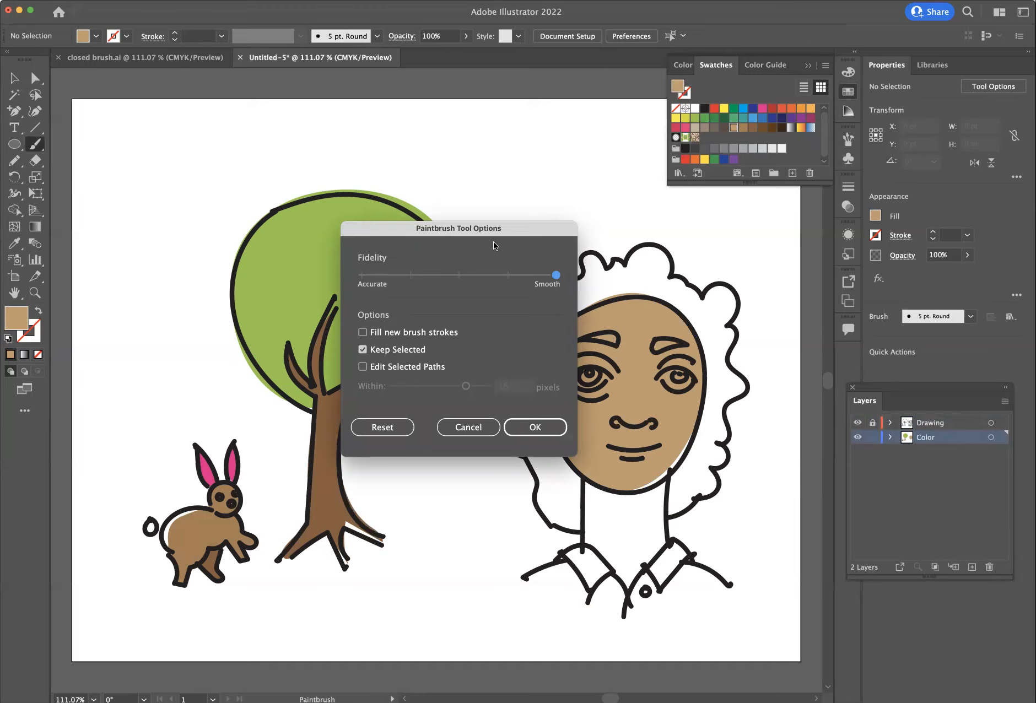
left_click(459, 277)
left_click(506, 274)
left_click(535, 427)
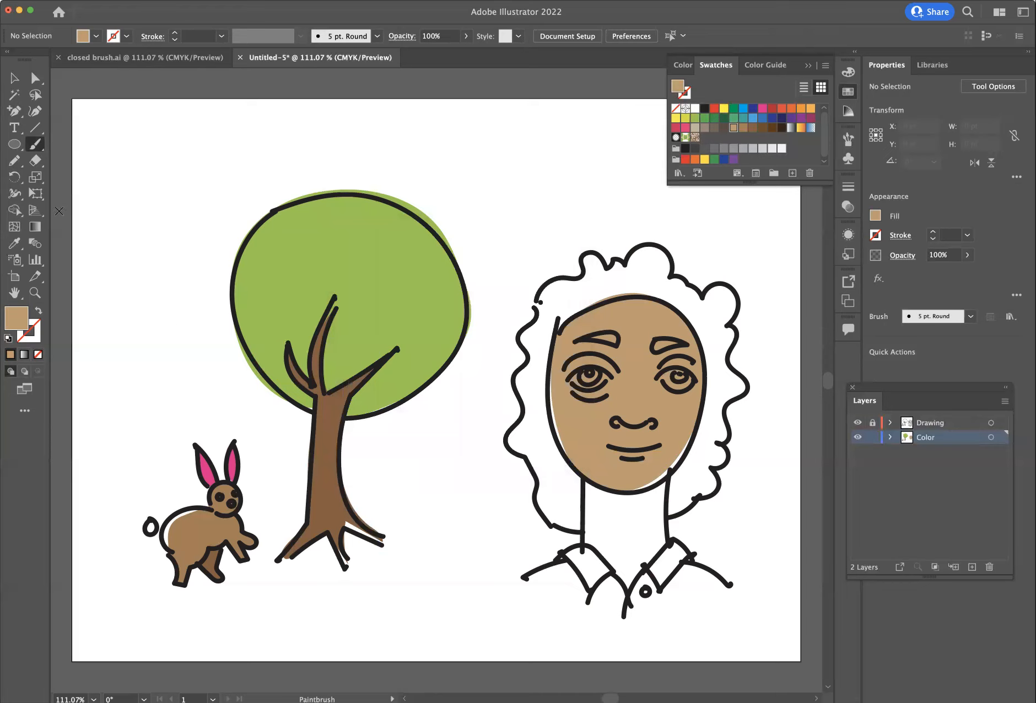
Set the Pencil tool's Fidelity to one notch below Smooth
left_click(15, 160)
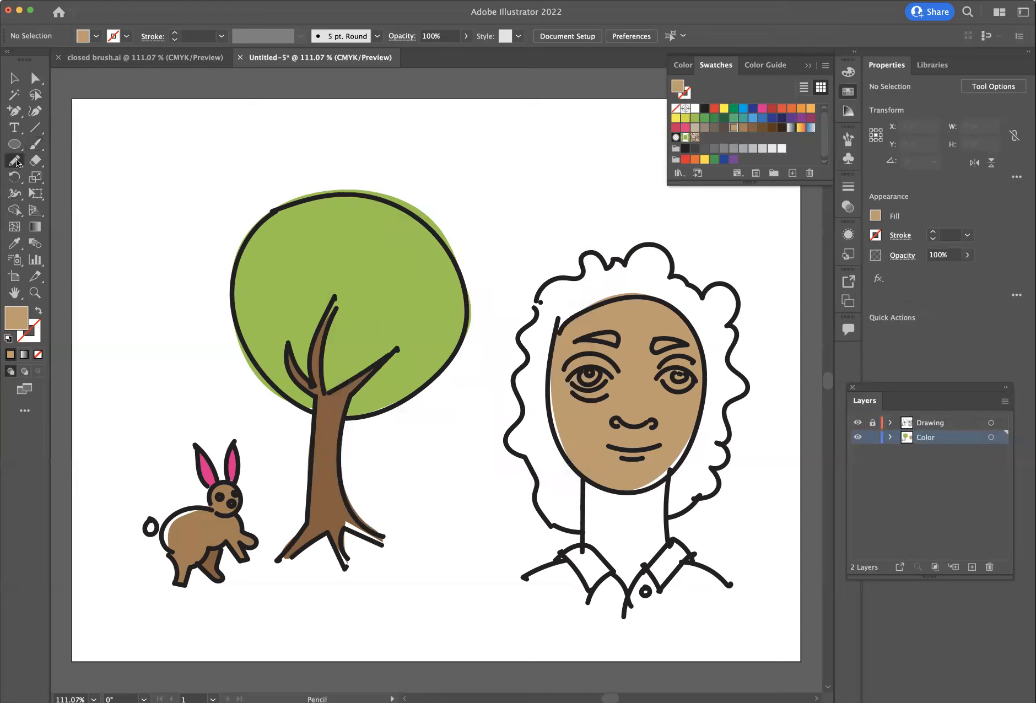
double_click(15, 160)
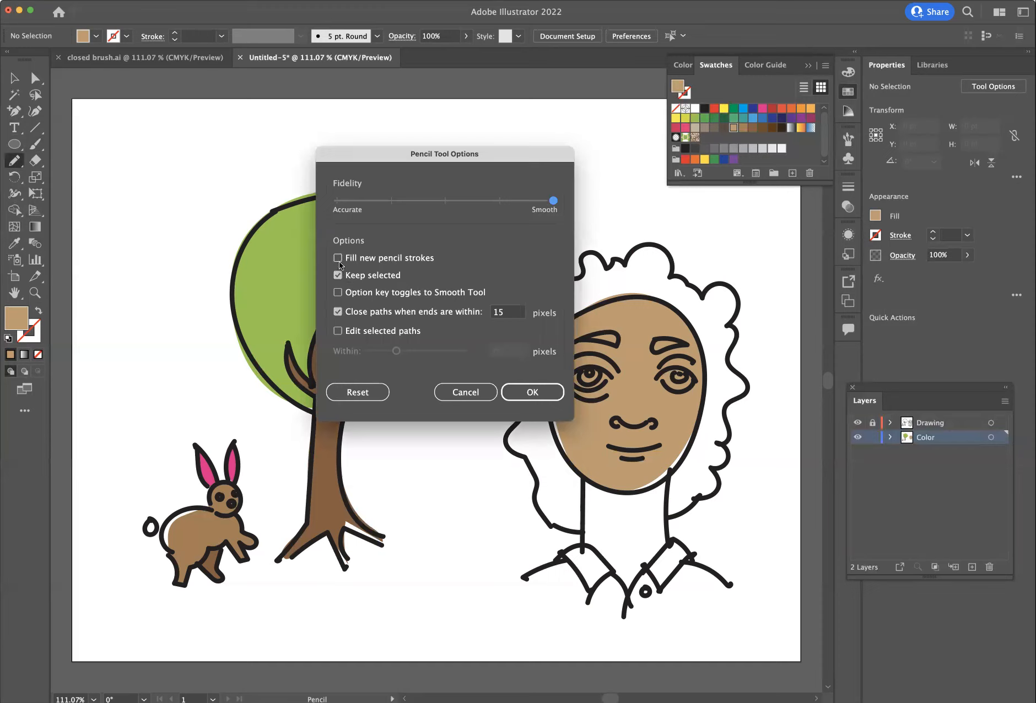
left_click(500, 200)
left_click(526, 392)
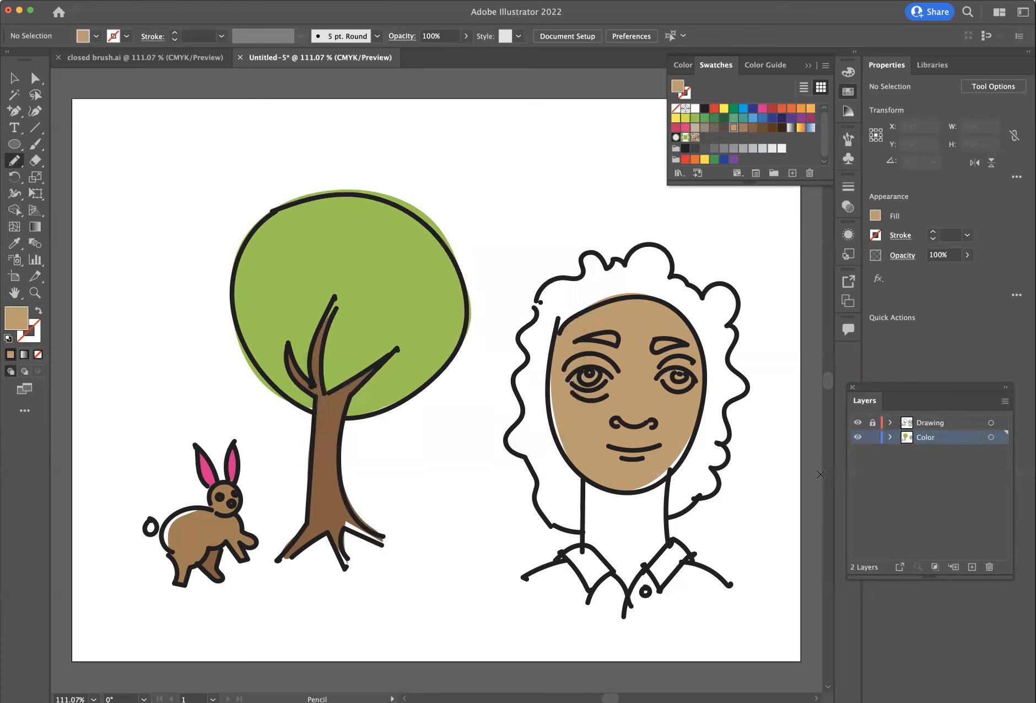
Trace the neck down to the collar opening as a closed Pencil shape about 103 by 132 pt, and fill it medium brown
mouse_move(581, 477)
left_mouse_down()
mouse_move(582, 544)
mouse_move(627, 592)
mouse_move(671, 544)
mouse_move(673, 474)
mouse_move(627, 491)
mouse_move(578, 473)
left_mouse_up()
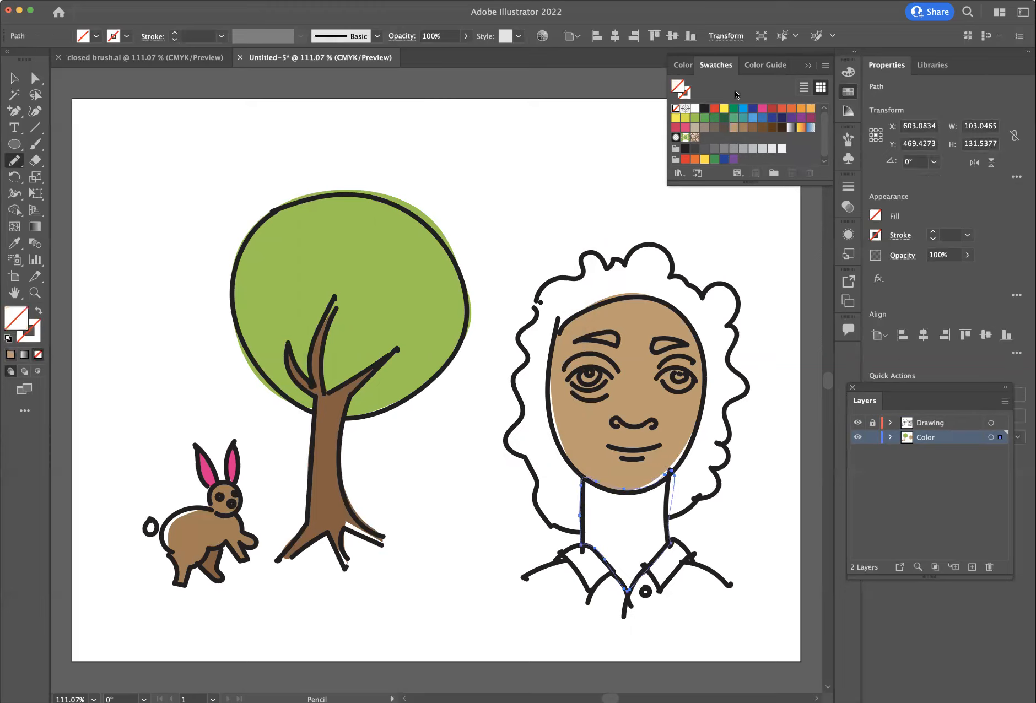
left_click(752, 128)
left_click(742, 128)
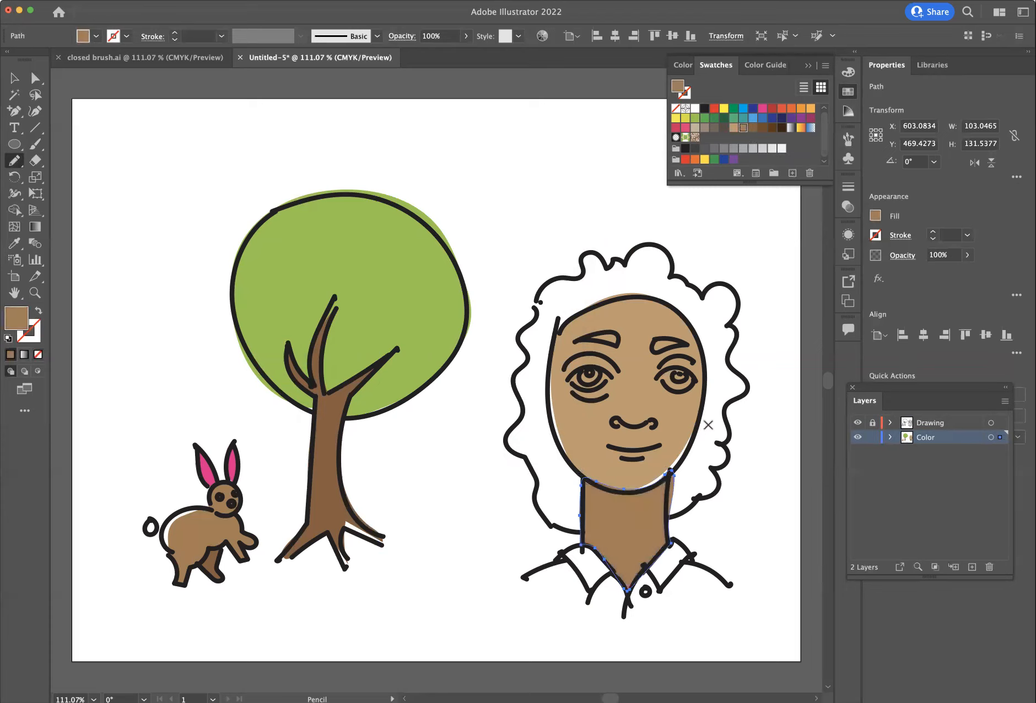
Trace the whole outer hair outline as one closed Pencil shape about 260 by 311 pt, and fill it dark gray
mouse_move(668, 482)
left_mouse_down()
mouse_move(670, 513)
mouse_move(710, 495)
mouse_move(730, 454)
mouse_move(721, 446)
mouse_move(727, 405)
mouse_move(747, 390)
mouse_move(729, 364)
mouse_move(736, 289)
mouse_move(702, 296)
mouse_move(669, 276)
mouse_move(677, 266)
mouse_move(665, 247)
mouse_move(621, 252)
mouse_move(604, 270)
mouse_move(593, 251)
mouse_move(580, 255)
mouse_move(579, 276)
mouse_move(544, 292)
mouse_move(516, 348)
mouse_move(529, 362)
mouse_move(513, 382)
mouse_move(523, 407)
mouse_move(506, 437)
mouse_move(530, 459)
mouse_move(545, 513)
mouse_move(589, 527)
left_mouse_up()
left_click_drag(653, 521, 683, 504)
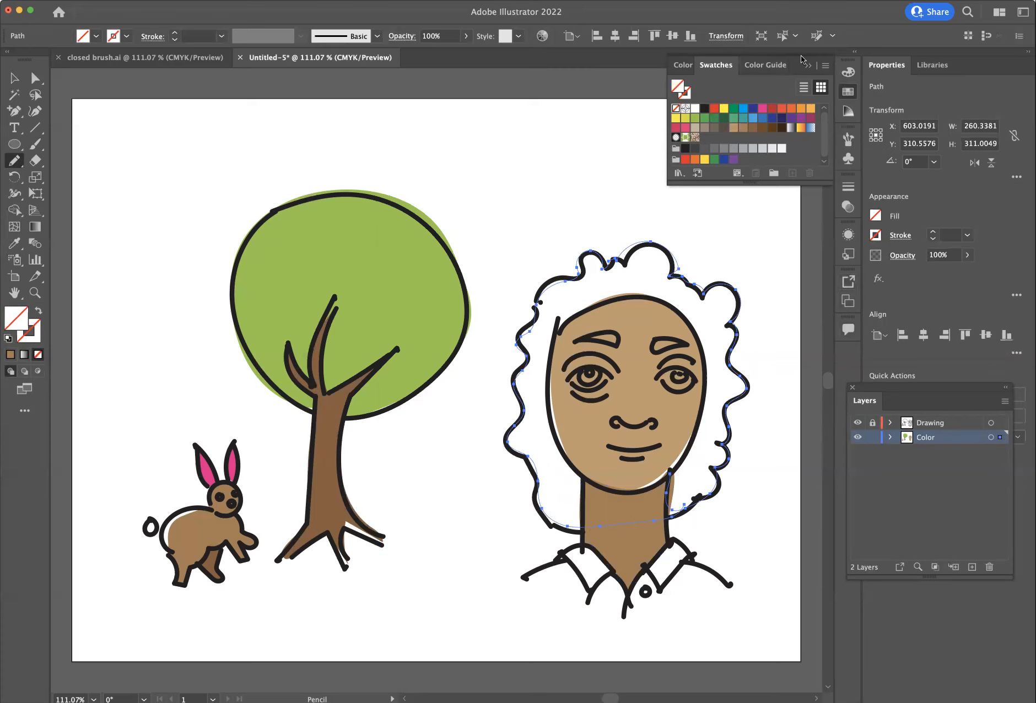
left_click(703, 148)
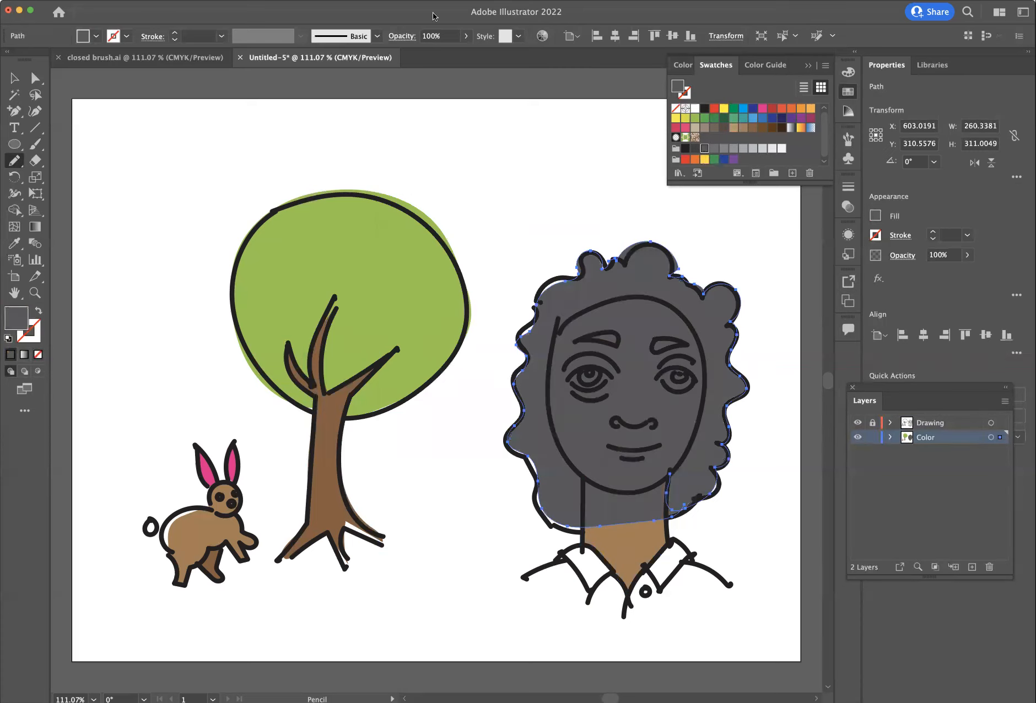
Send the gray hair shape to the back, behind the face and neck fills
left_click(56, 0)
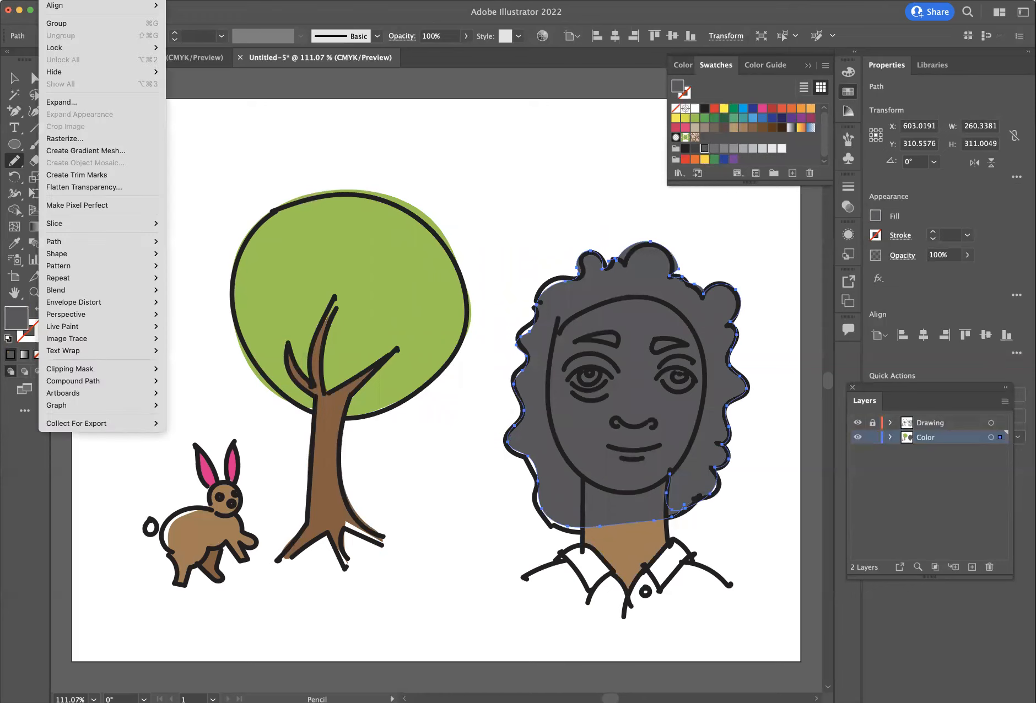
mouse_move(100, 0)
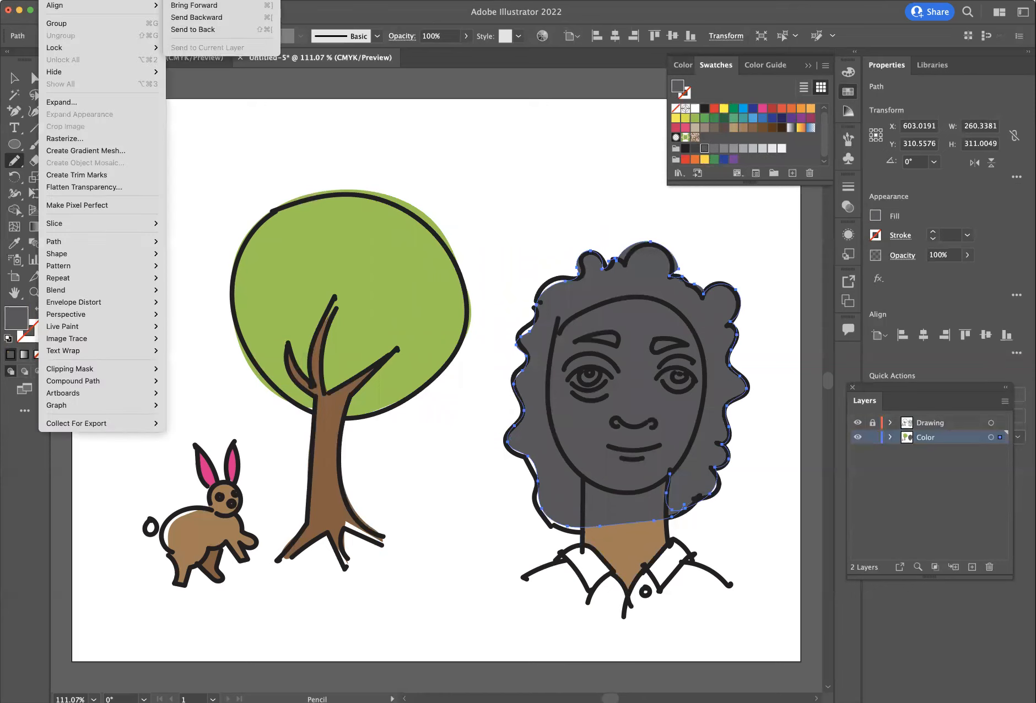
left_click(203, 31)
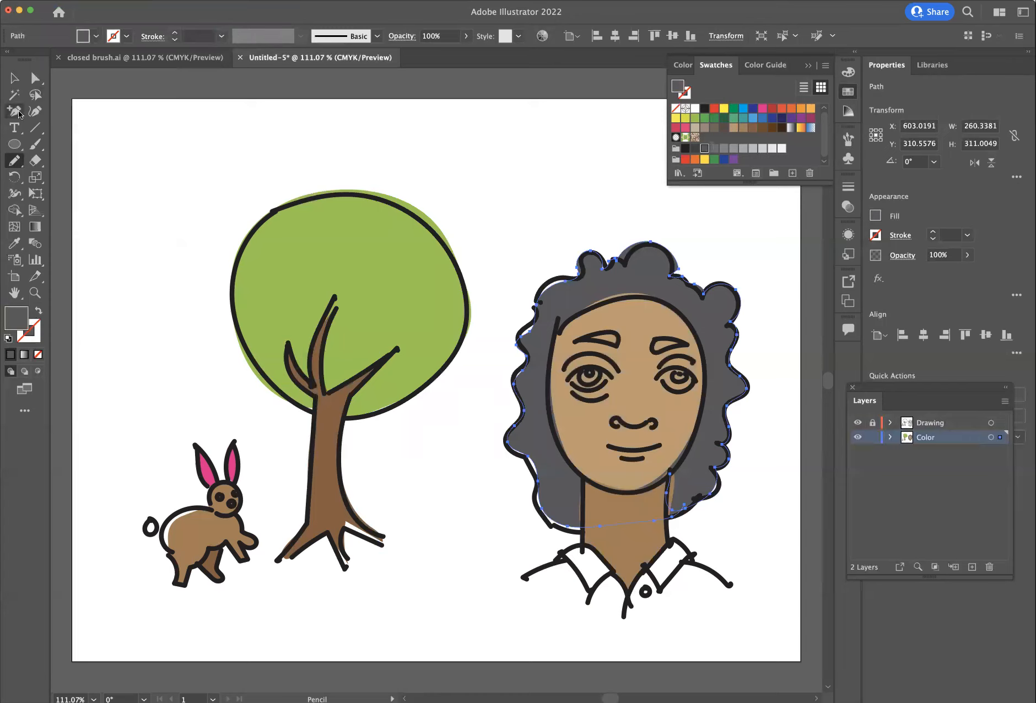
Try a white fill on the hair shape, undo it, and deselect the shape
left_click(695, 108)
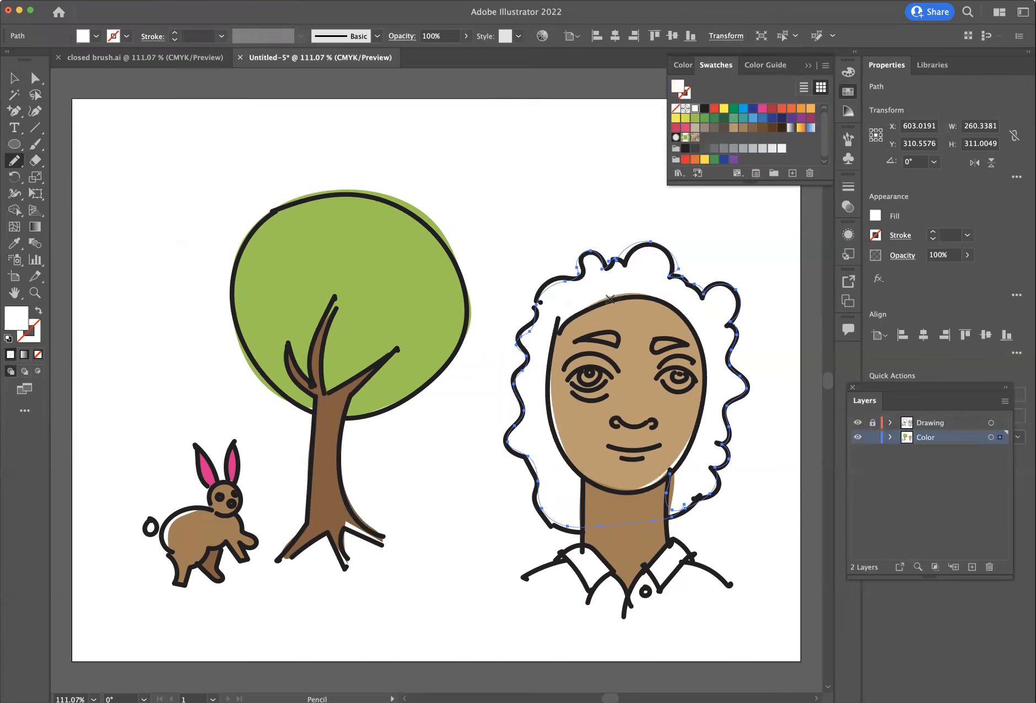
key("super+z")
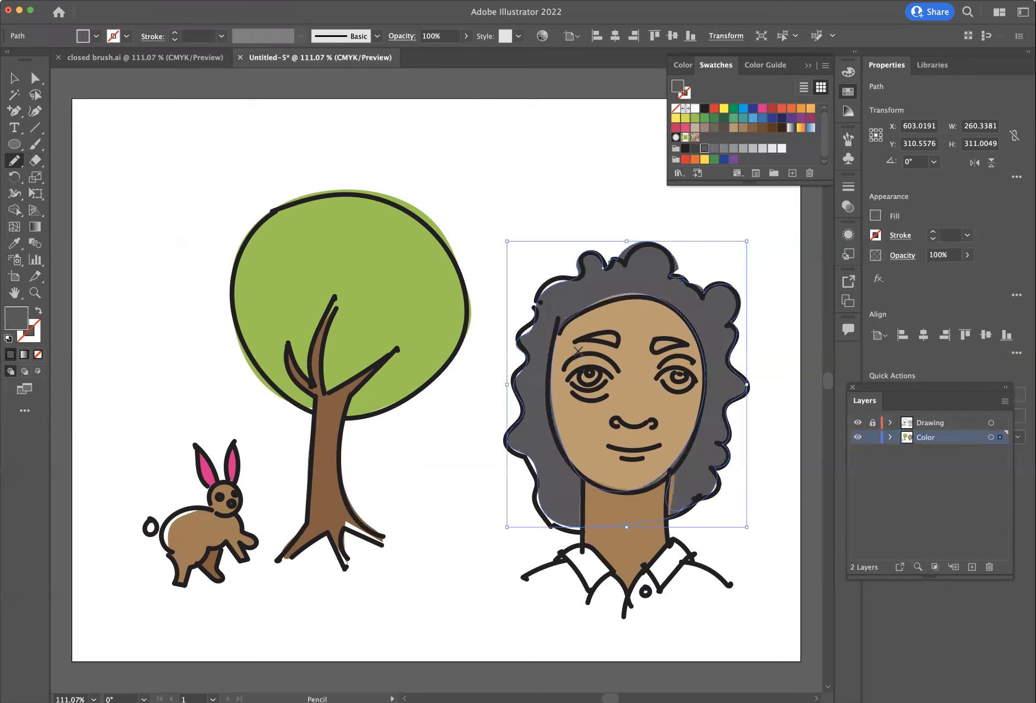
key("v")
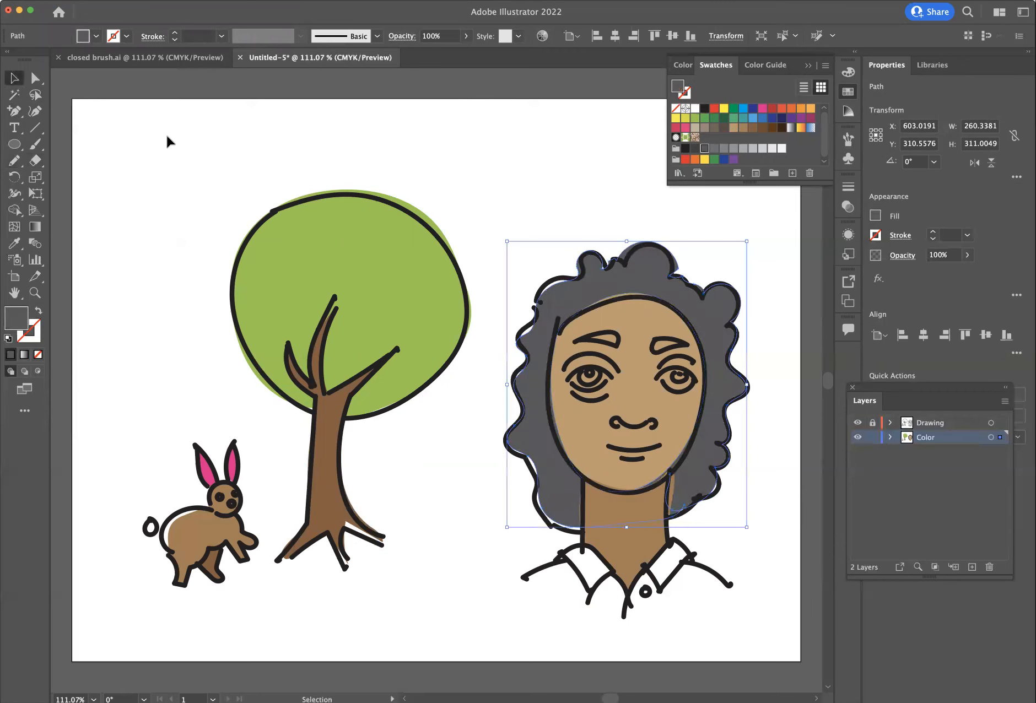
left_click(167, 139)
Trace both eyeballs with the Pencil, about 42 by 23 pt and 37 by 27 pt, and fill each one white
left_click(15, 160)
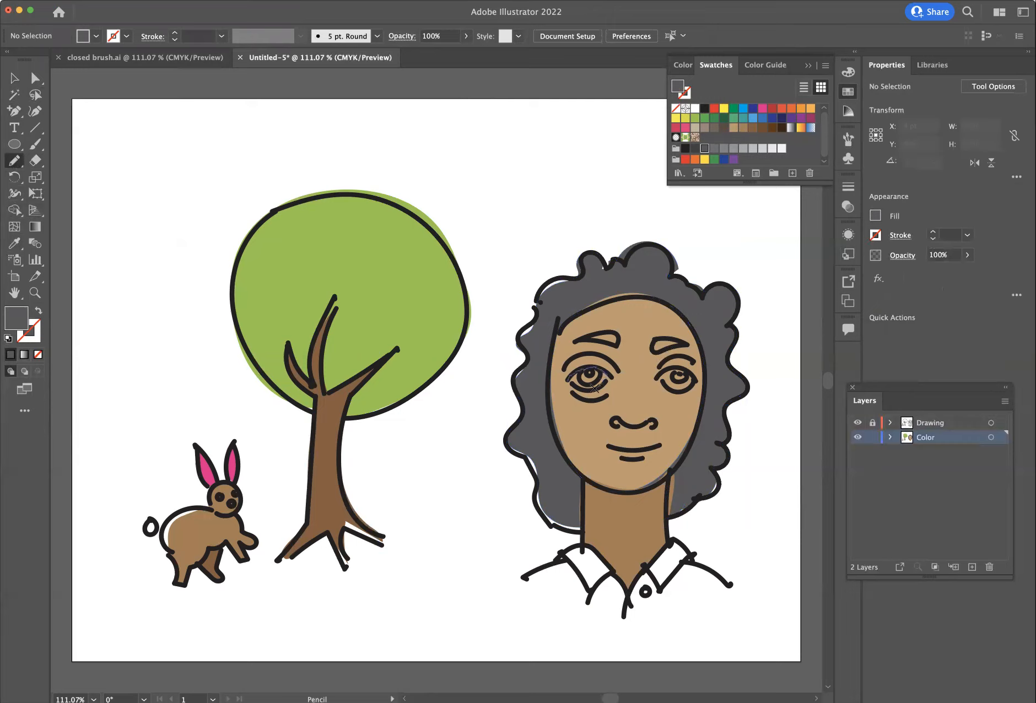
mouse_move(568, 381)
left_mouse_down()
mouse_move(587, 368)
mouse_move(607, 377)
left_mouse_up()
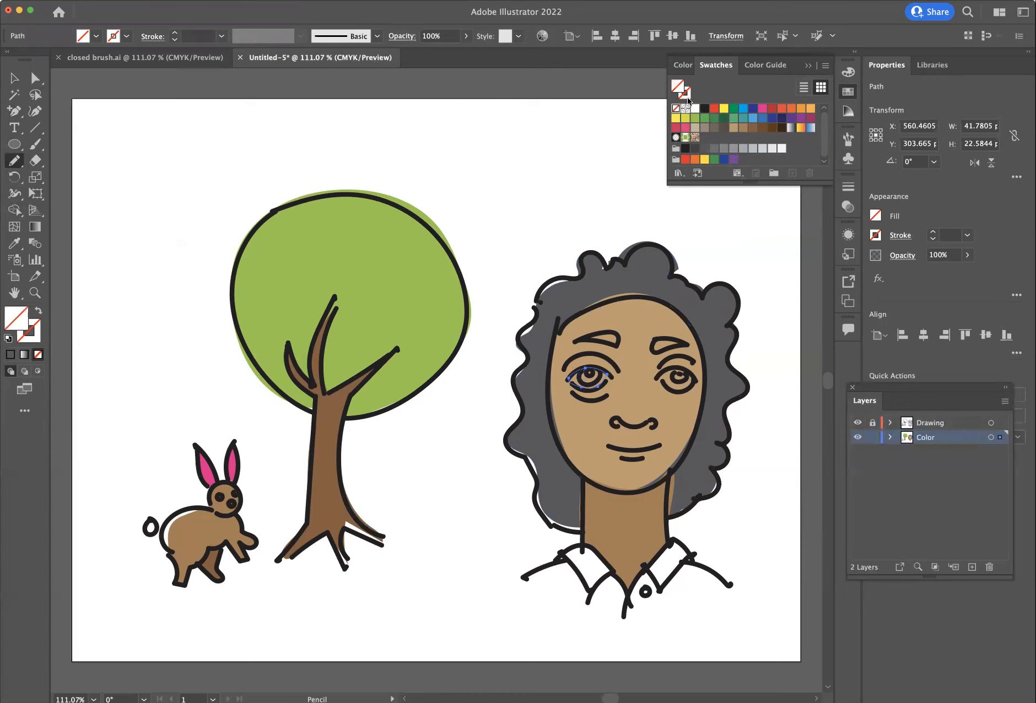
left_click(694, 109)
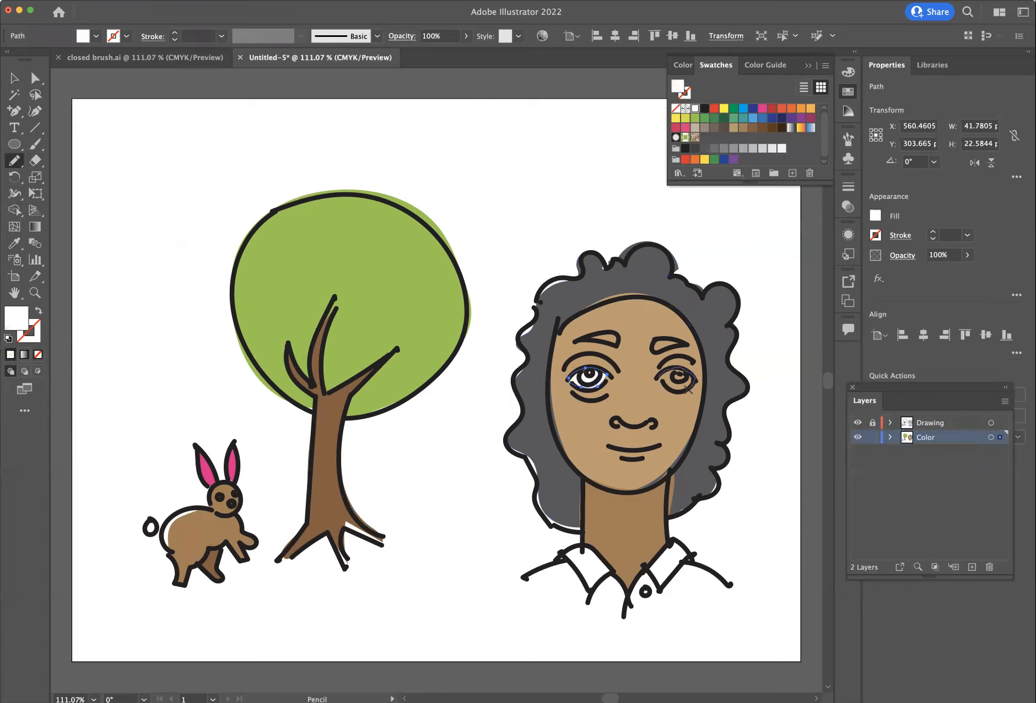
left_click_drag(664, 381, 661, 379)
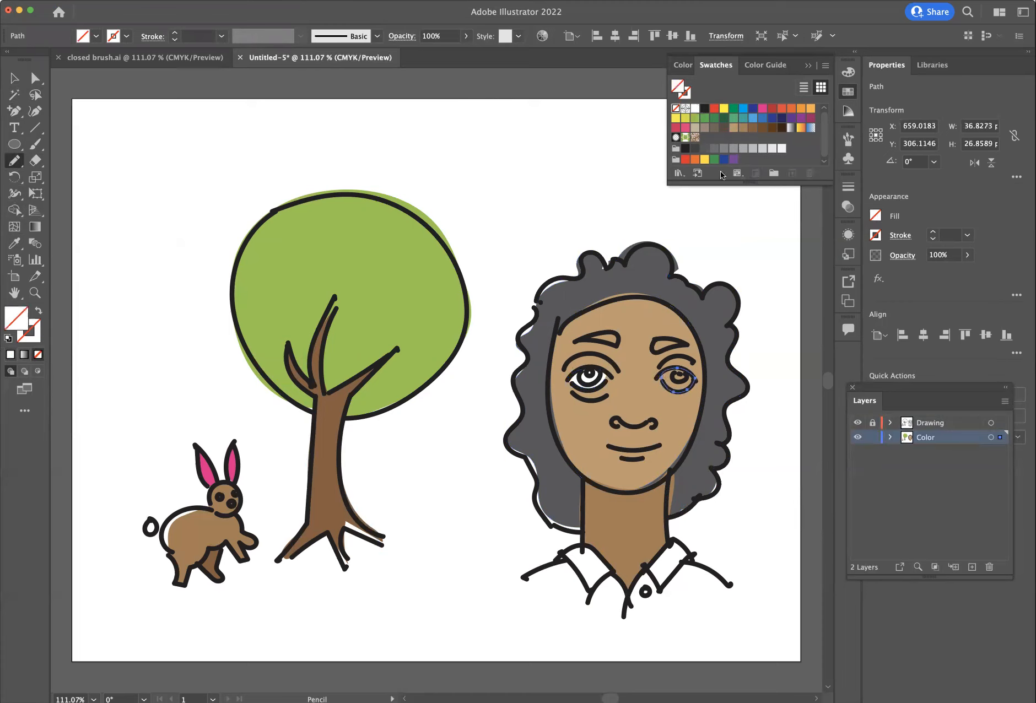
left_click(694, 108)
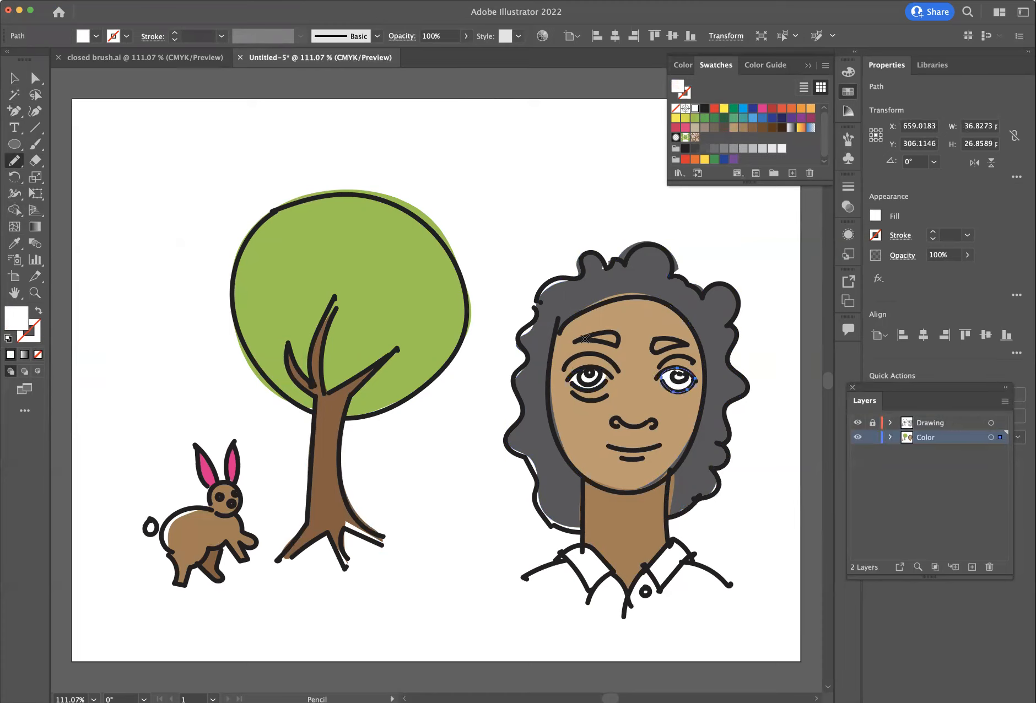
Trace both eyebrows with the Pencil, the right one about 36 by 16 pt, and fill them dark gray
mouse_move(606, 344)
left_mouse_down()
mouse_move(655, 339)
mouse_move(656, 353)
mouse_move(683, 344)
mouse_move(655, 336)
left_mouse_up()
left_click(703, 149)
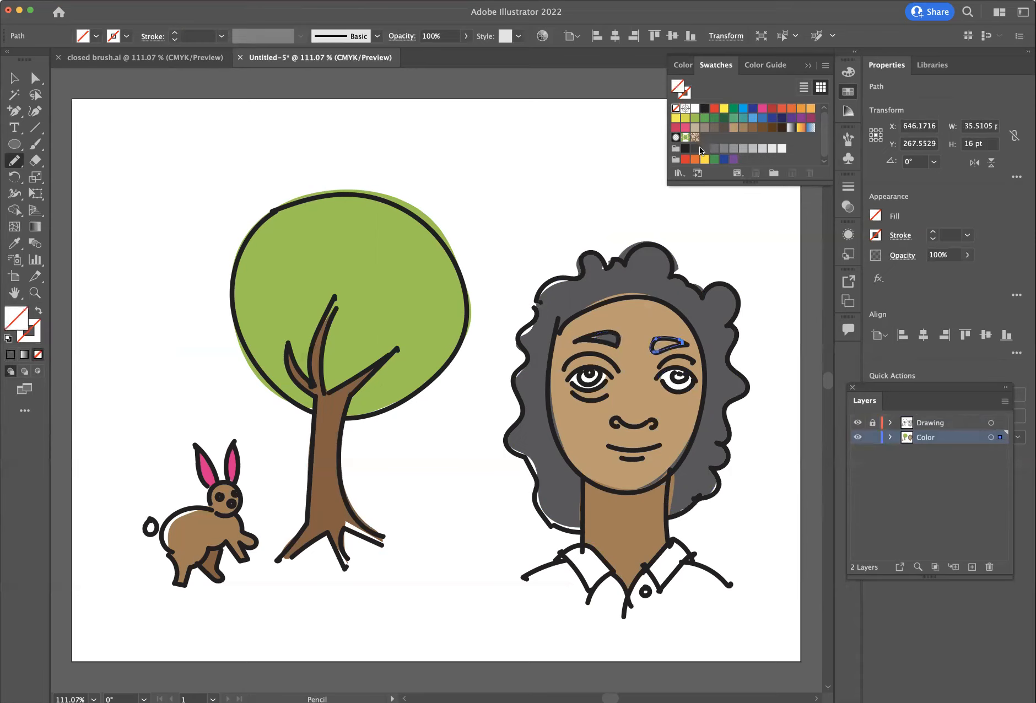
left_click(694, 148)
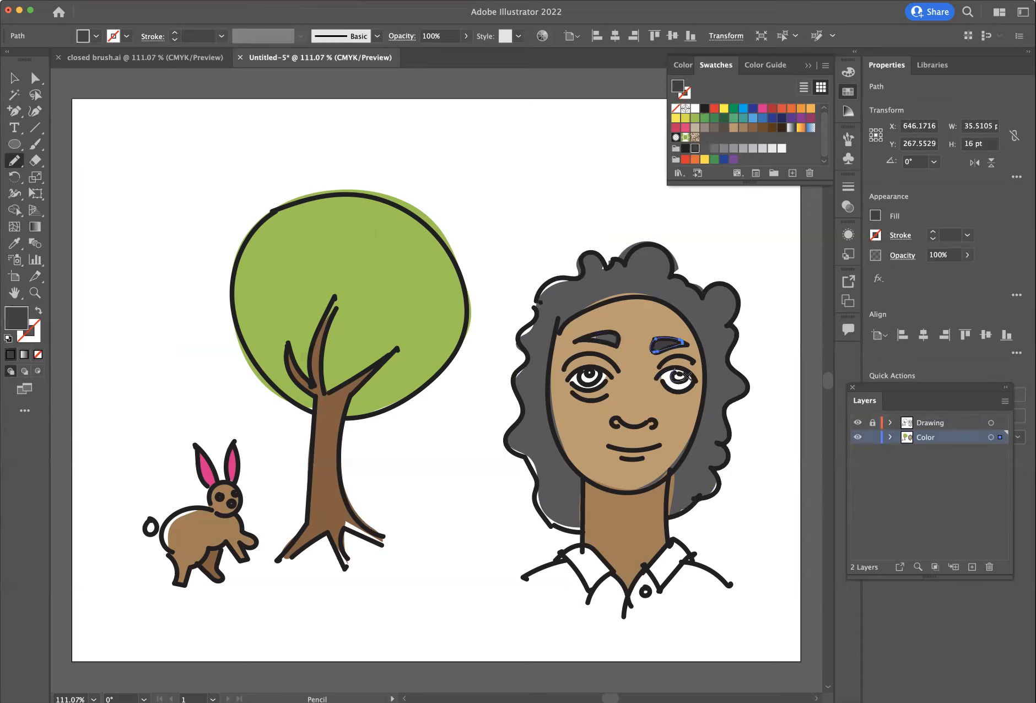
Trace both irises with the Pencil, about 16 by 15 pt and 24 by 17 pt, and fill them with blues
left_click_drag(674, 368, 676, 369)
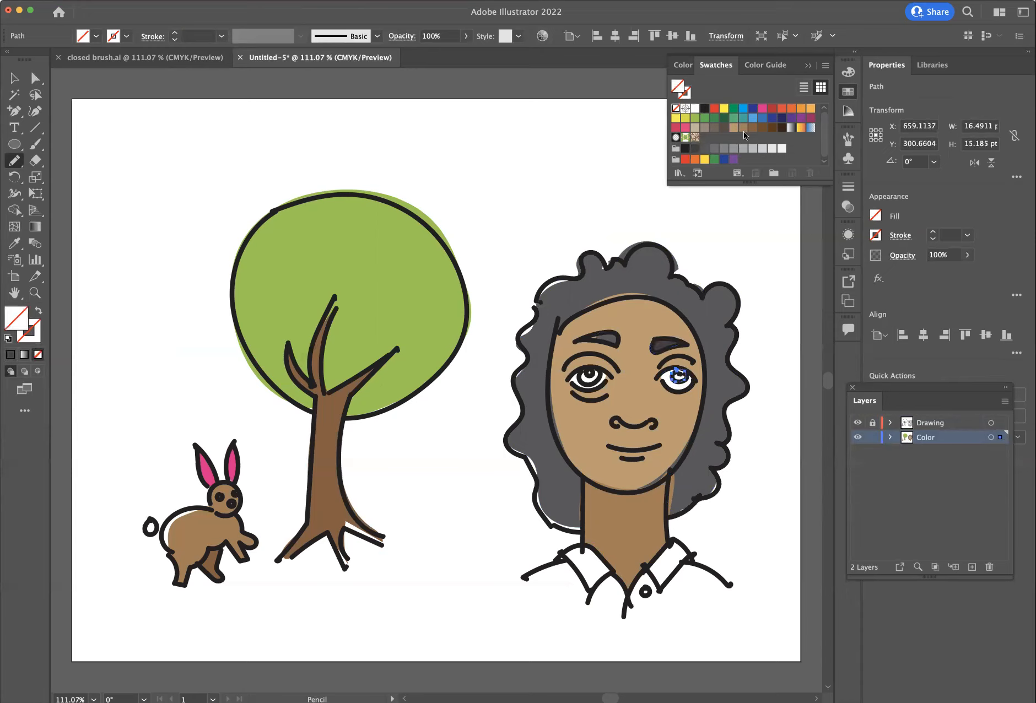
left_click(752, 117)
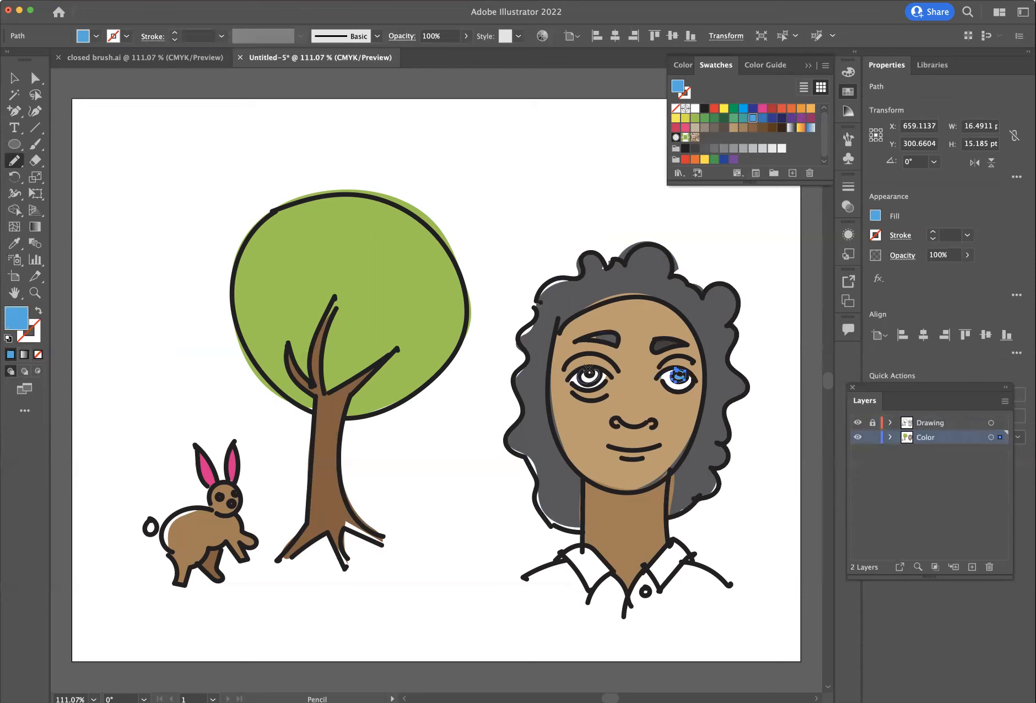
left_click_drag(587, 368, 585, 369)
left_click(762, 117)
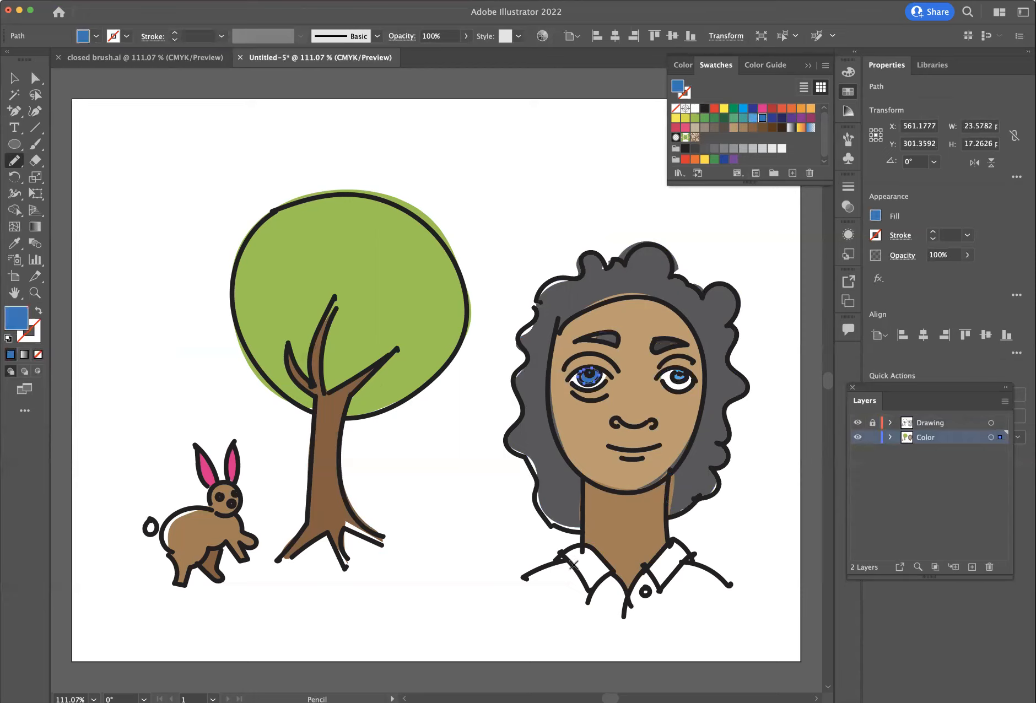
Trace the shirt and collar as one closed Pencil shape about 228 by 110 pt, fill it purple, and deselect it
mouse_move(524, 576)
left_mouse_down()
mouse_move(575, 546)
mouse_move(613, 571)
mouse_move(667, 548)
mouse_move(728, 585)
mouse_move(698, 616)
mouse_move(629, 638)
mouse_move(571, 632)
mouse_move(566, 611)
mouse_move(533, 603)
mouse_move(514, 578)
left_mouse_up()
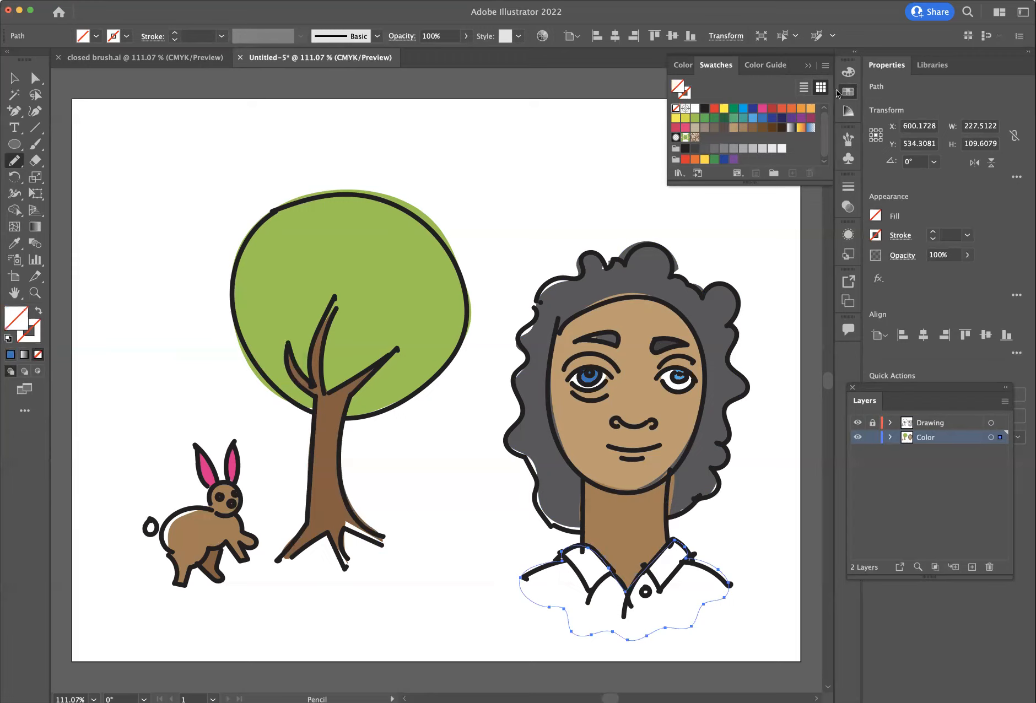
left_click(762, 110)
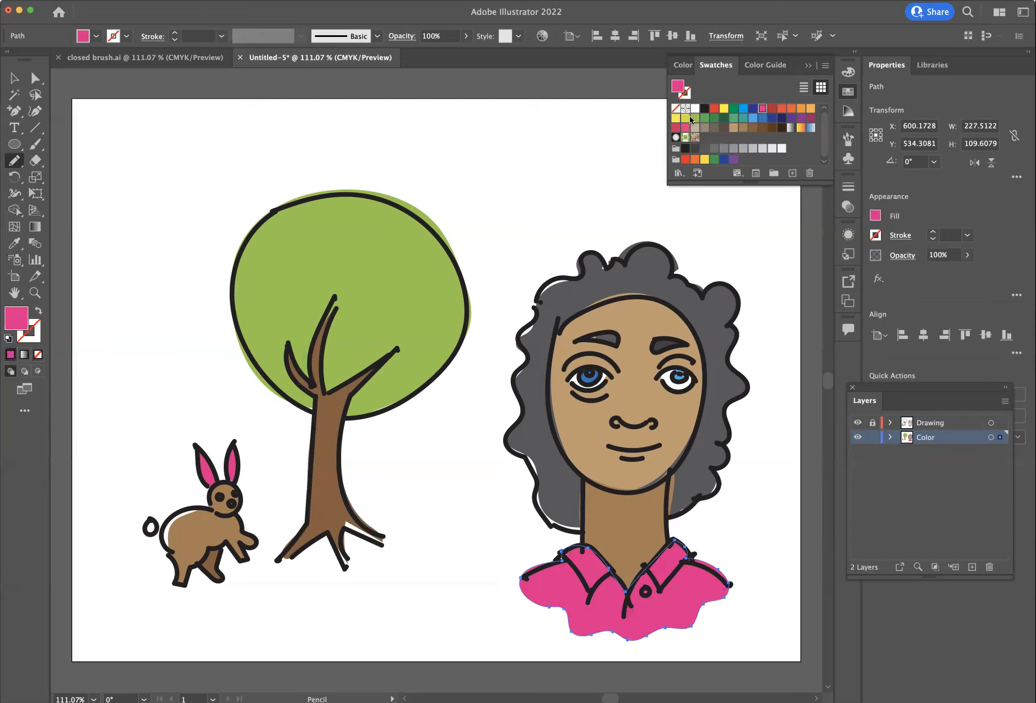
left_click(685, 118)
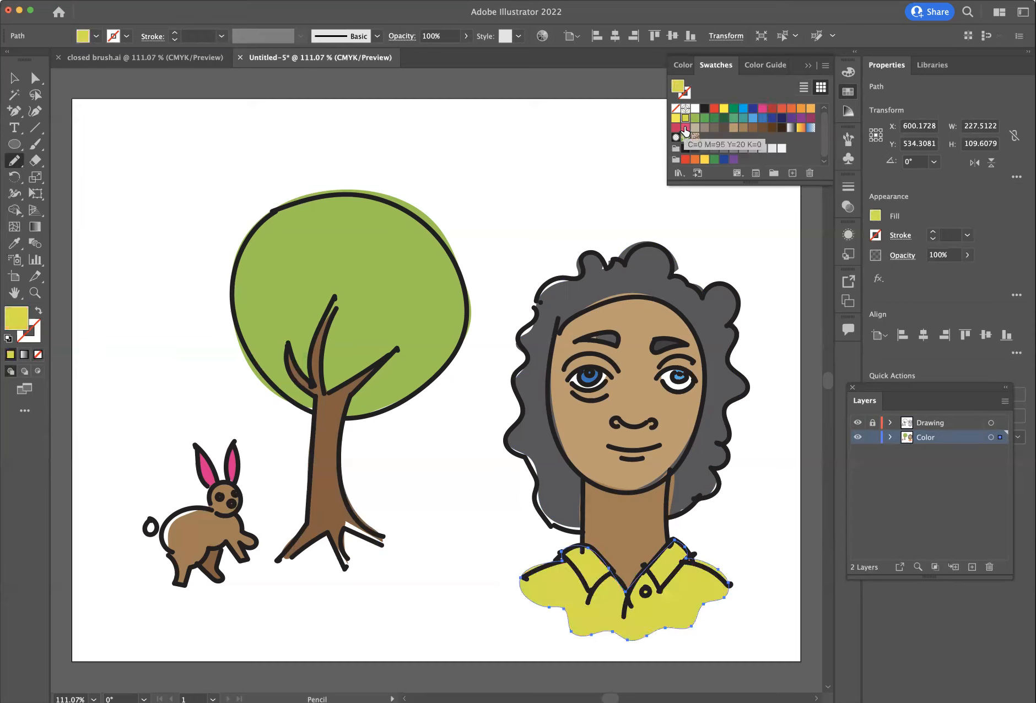
left_click(791, 119)
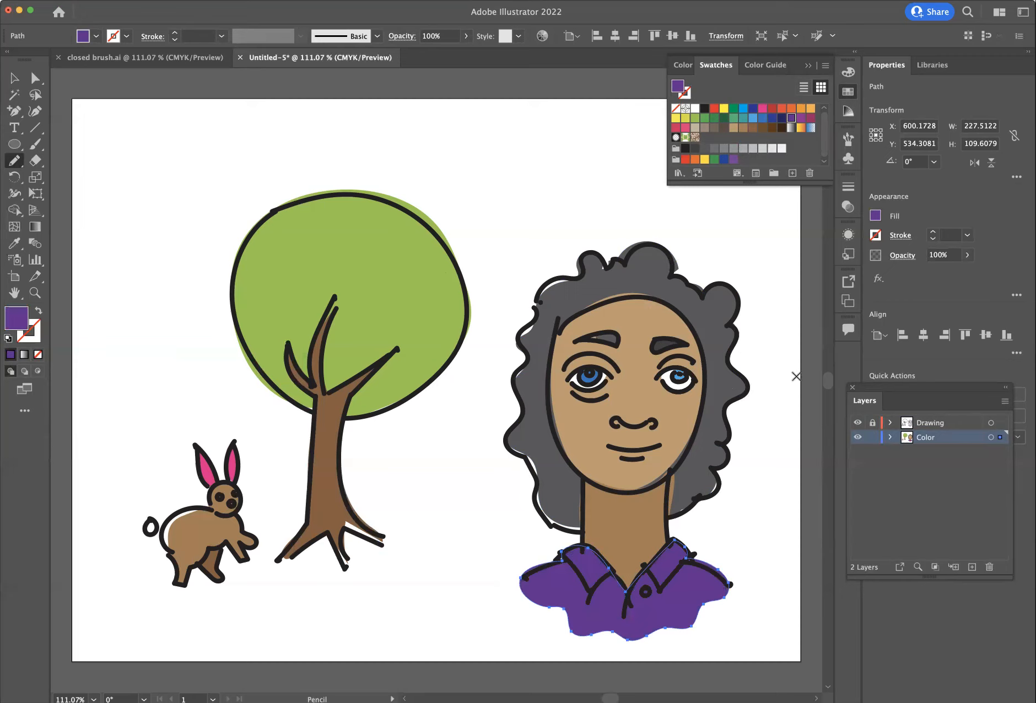
left_click(13, 79)
left_click(154, 125)
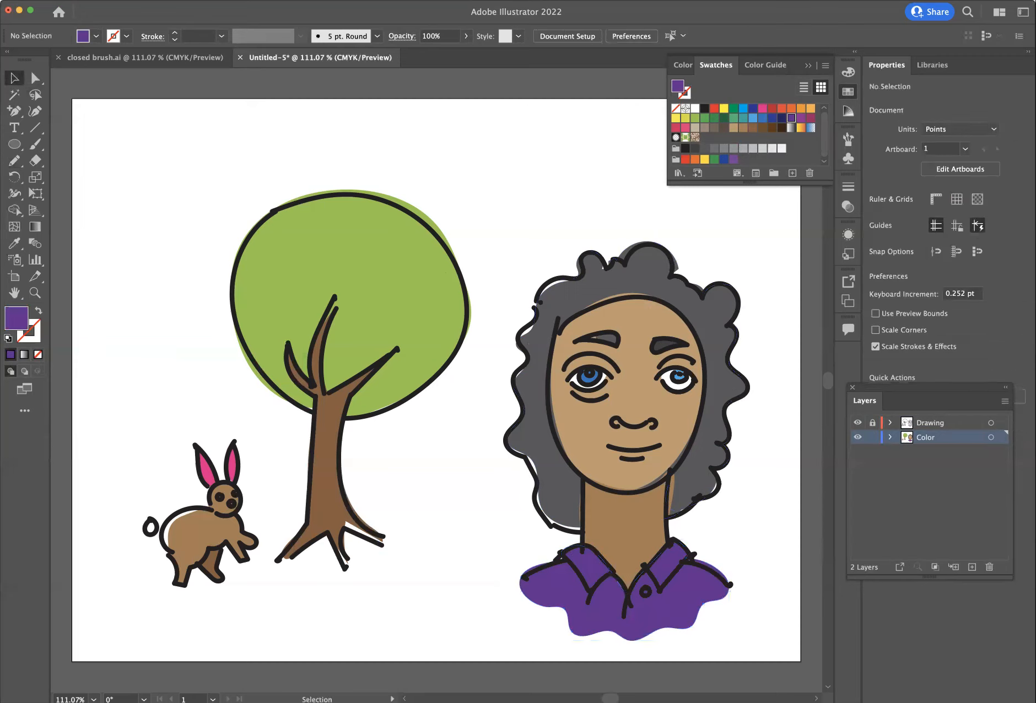
Lock the Color layer, unlock and activate the Drawing layer, and set the Paintbrush to a black stroke with no fill
left_click(872, 436)
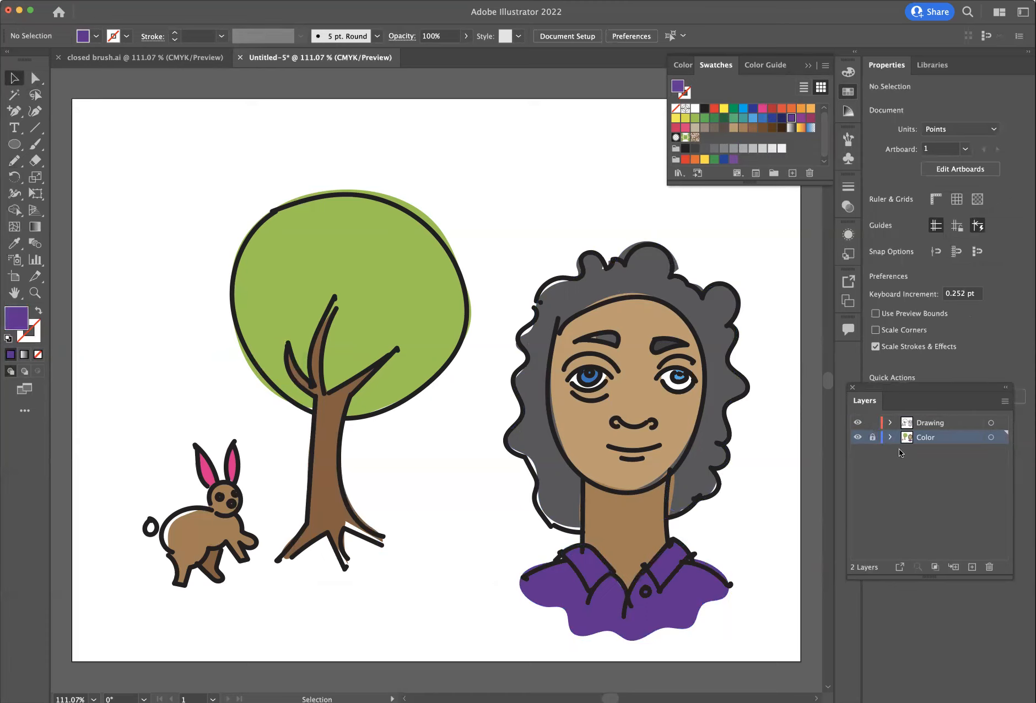
left_click(938, 424)
left_click(33, 146)
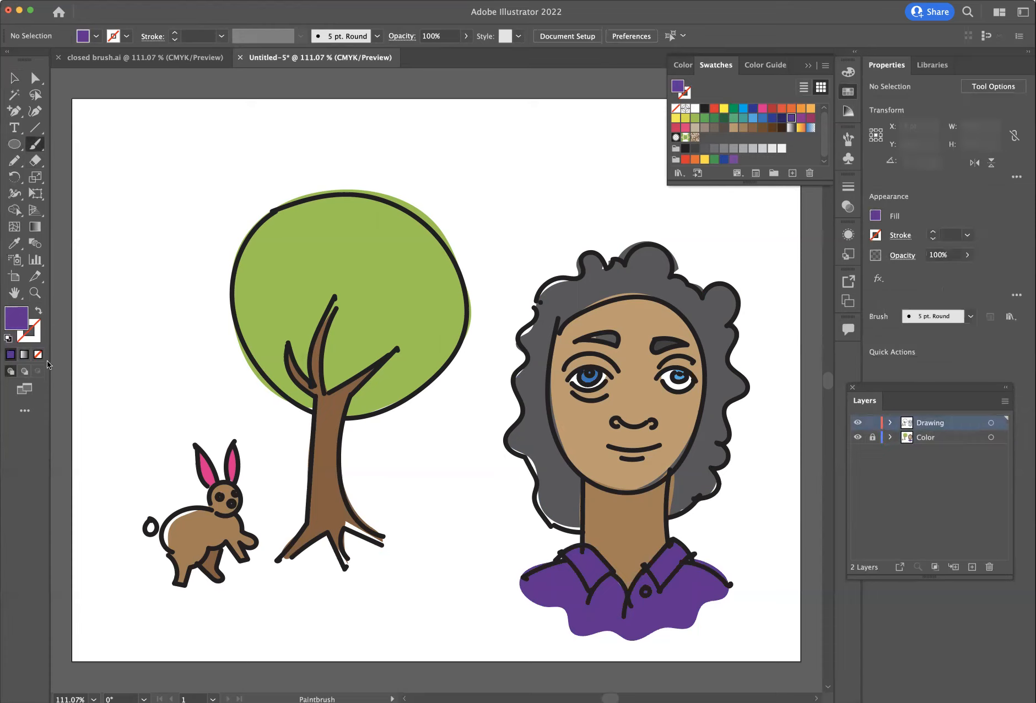
left_click(8, 338)
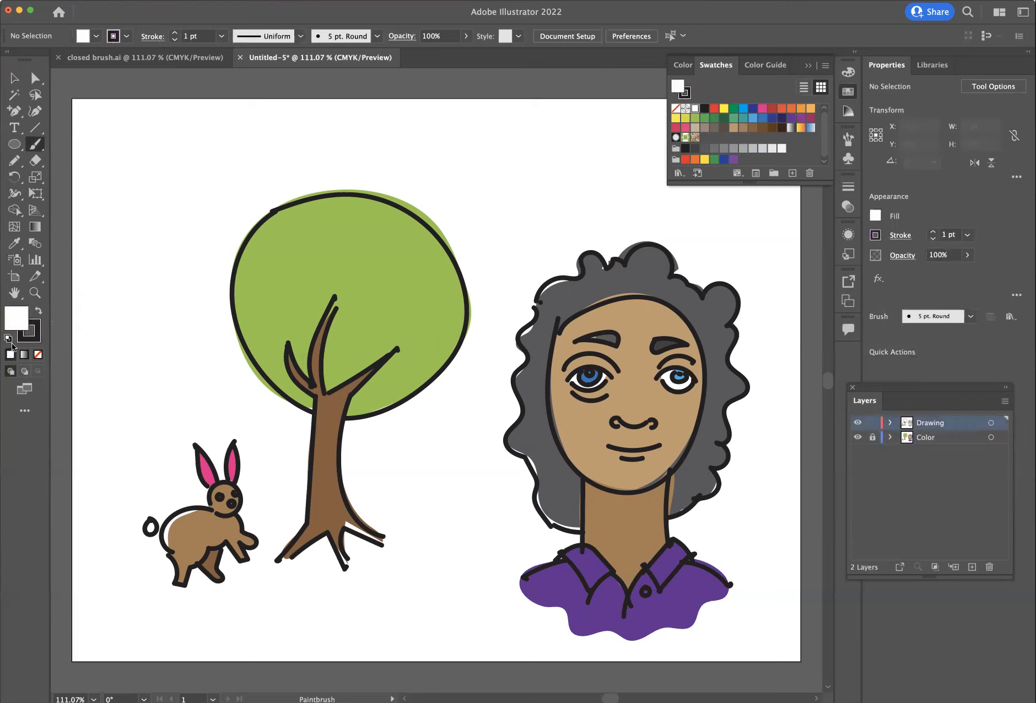
left_click(37, 356)
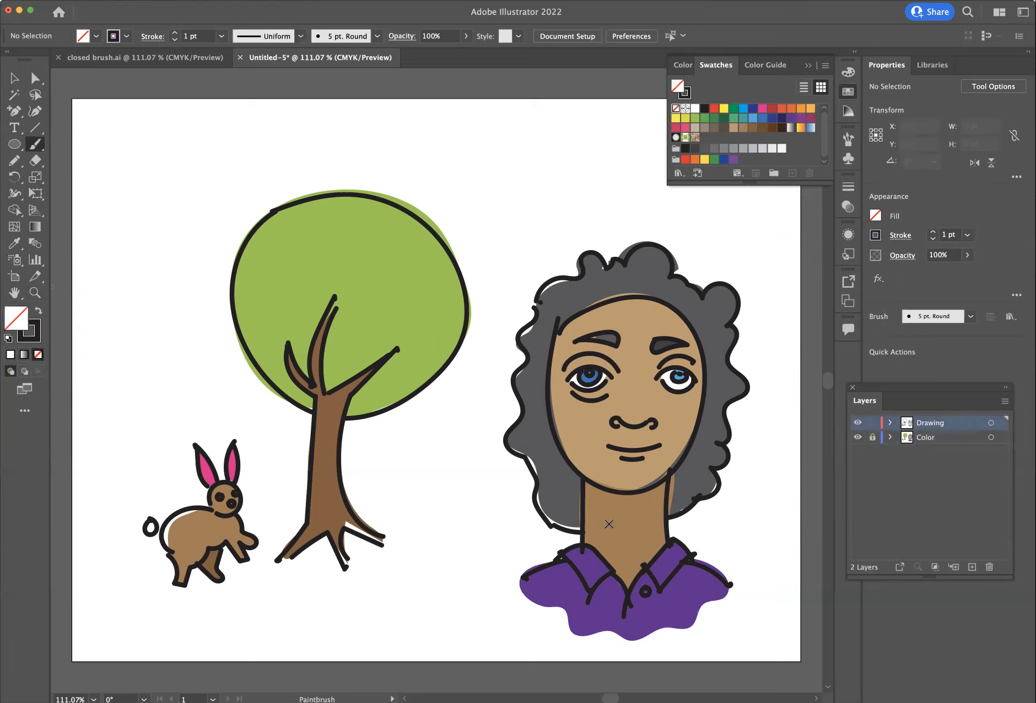
Paint a curved neck line about 29 pt wide and two ear outlines about 50 and 52 pt tall beside the face
left_click_drag(612, 521, 641, 519)
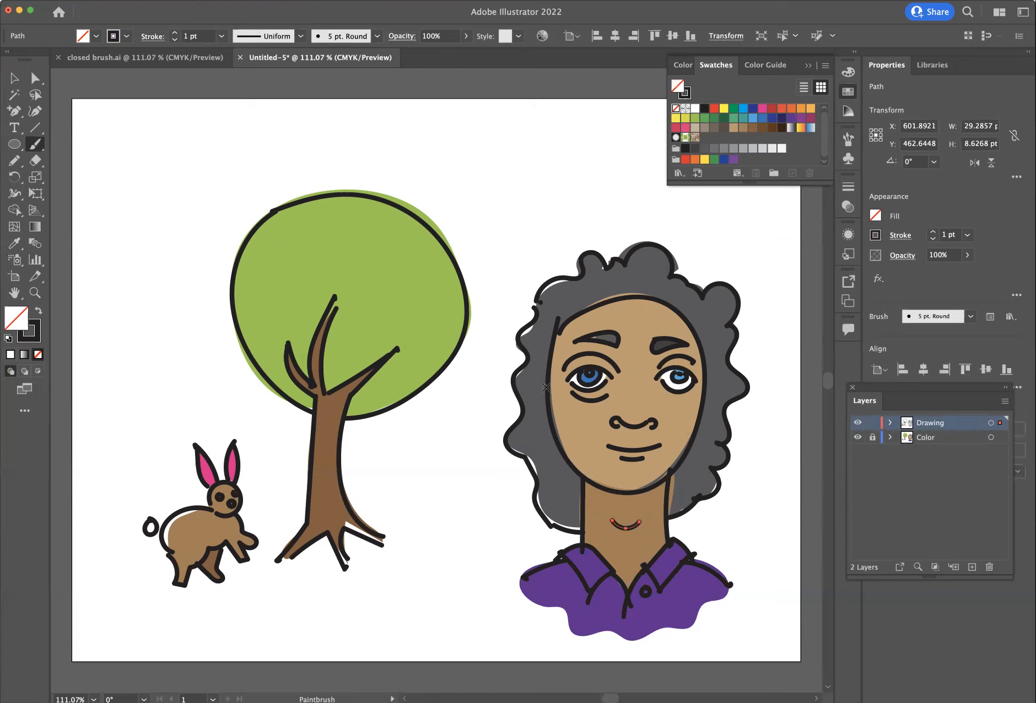
left_click_drag(538, 411, 555, 437)
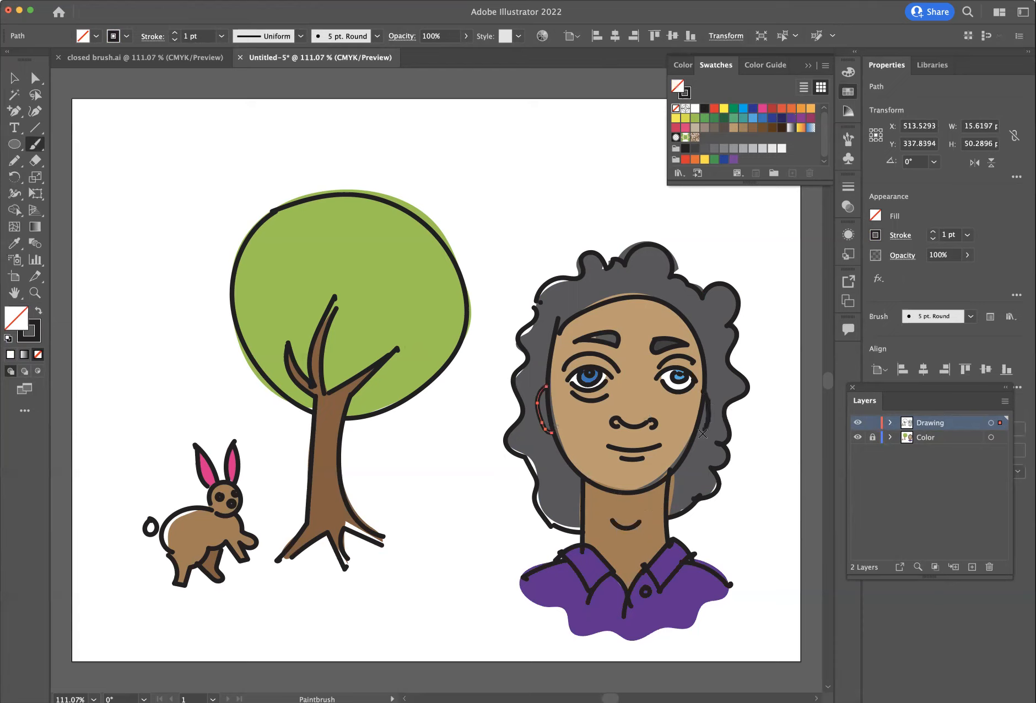
left_click_drag(693, 435, 704, 391)
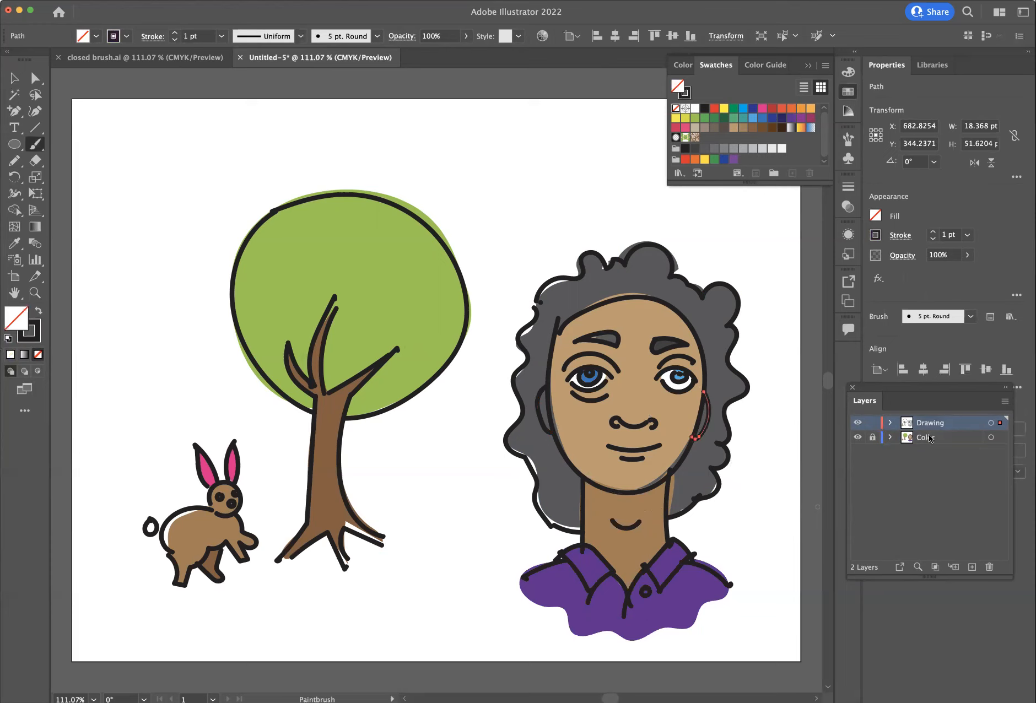
Lock the Drawing layer, unlock and activate the Color layer, and switch to the Pencil
left_click(872, 423)
left_click(872, 437)
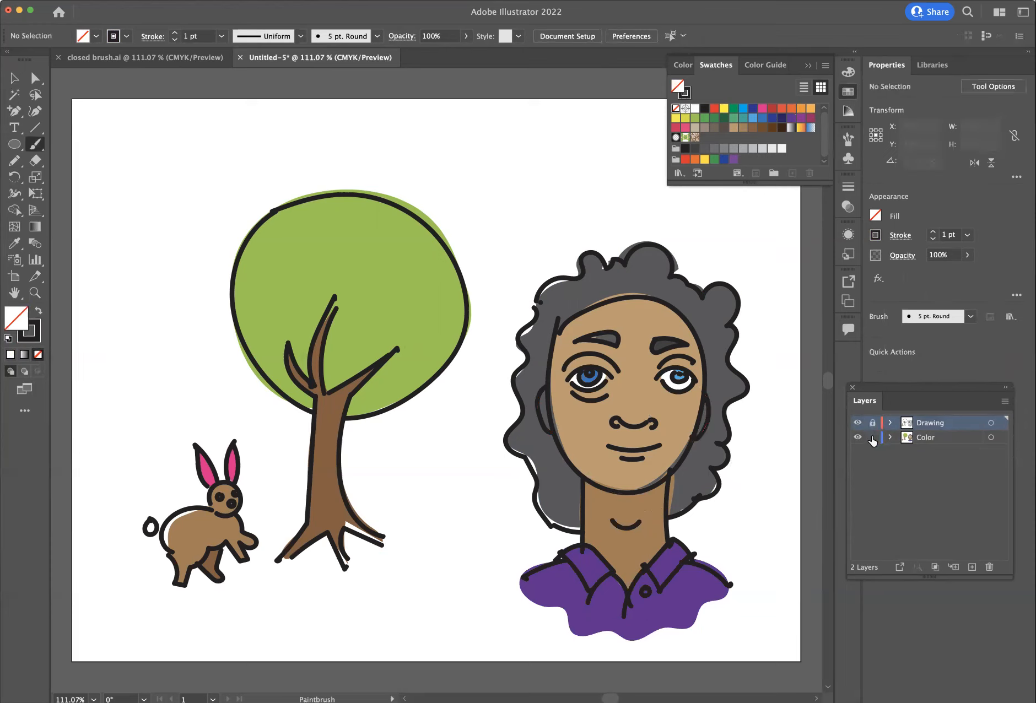
left_click(937, 438)
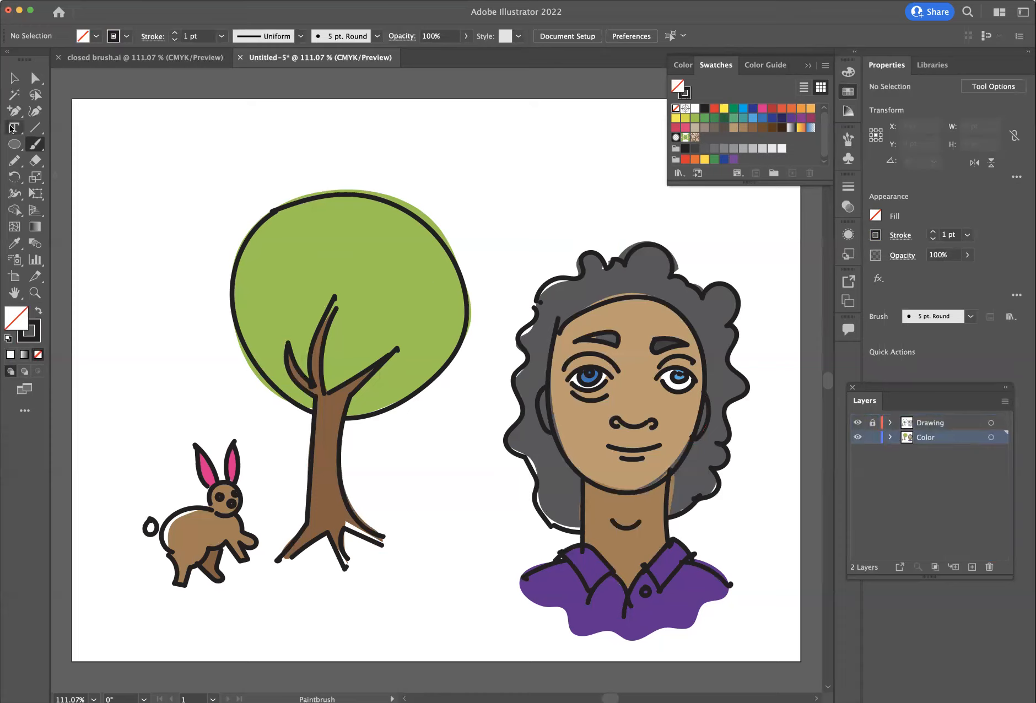
left_click(14, 161)
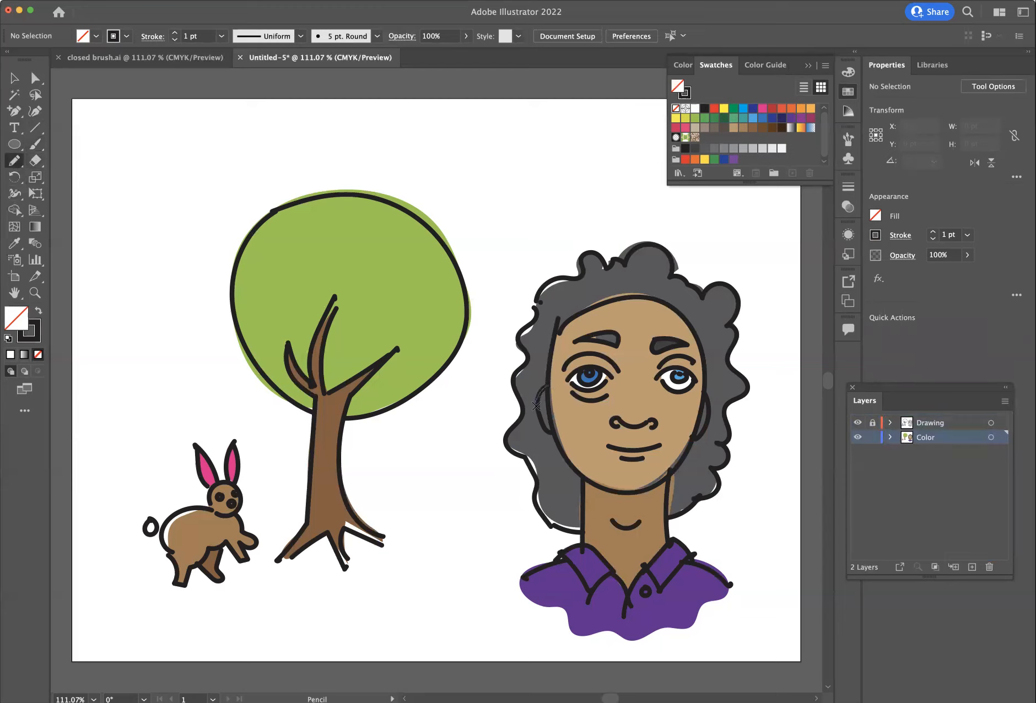
Trace the portrait's left ear with the Pencil, about 17 by 40 pt, and give it a brown fill and a black stroke
left_click_drag(550, 407, 558, 373)
left_click(685, 94)
left_click(675, 108)
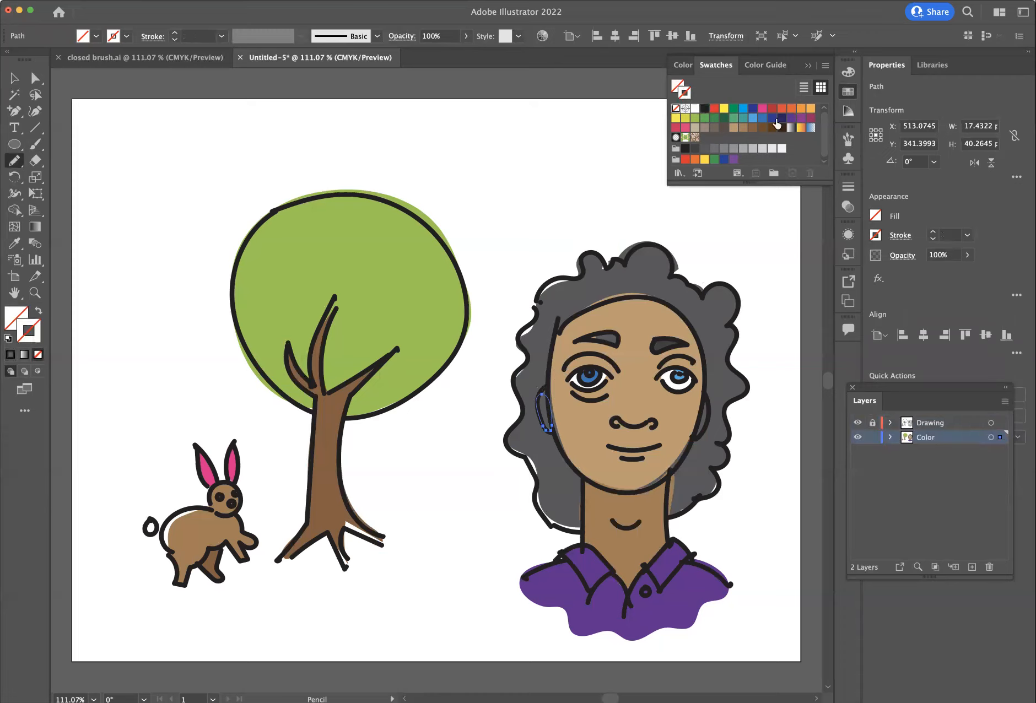
left_click(733, 131)
left_click(742, 132)
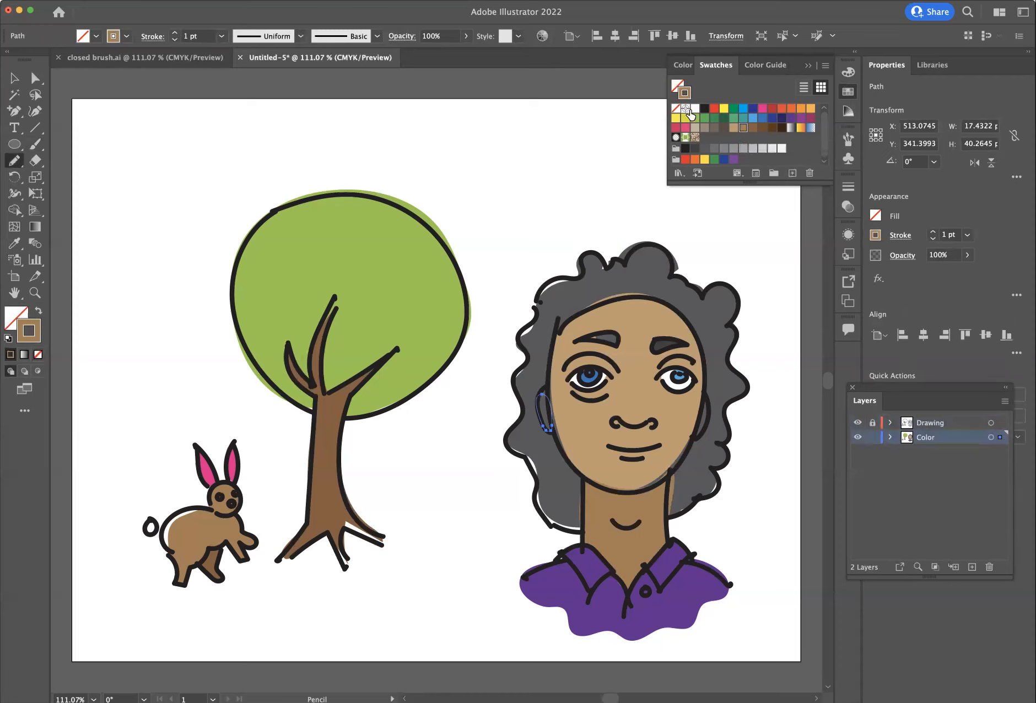
left_click(704, 108)
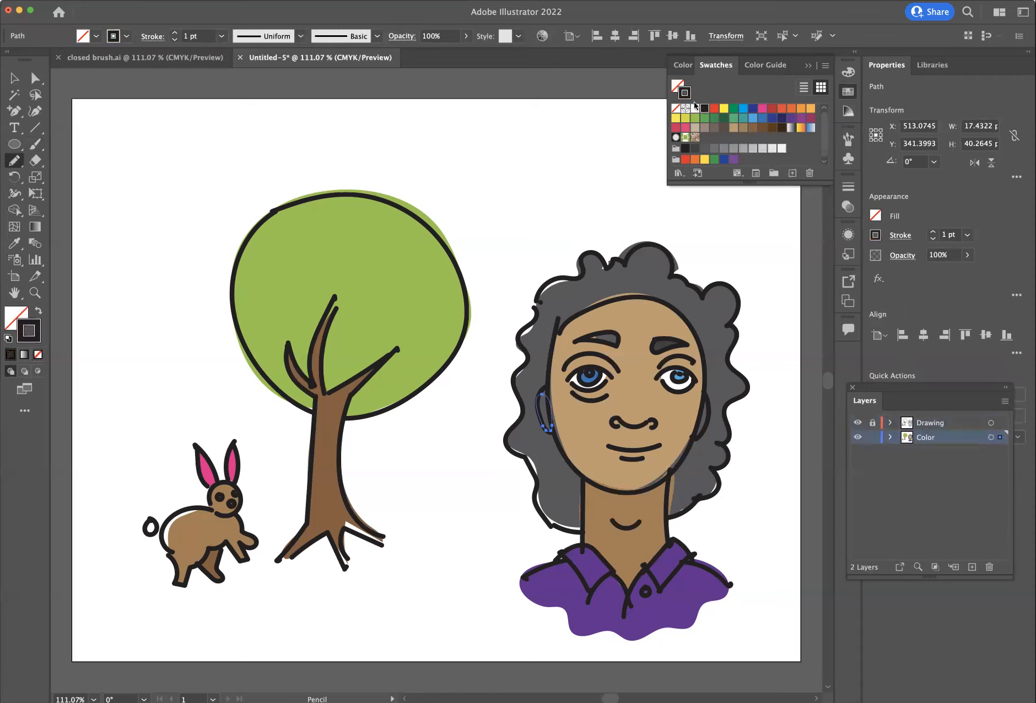
left_click(676, 86)
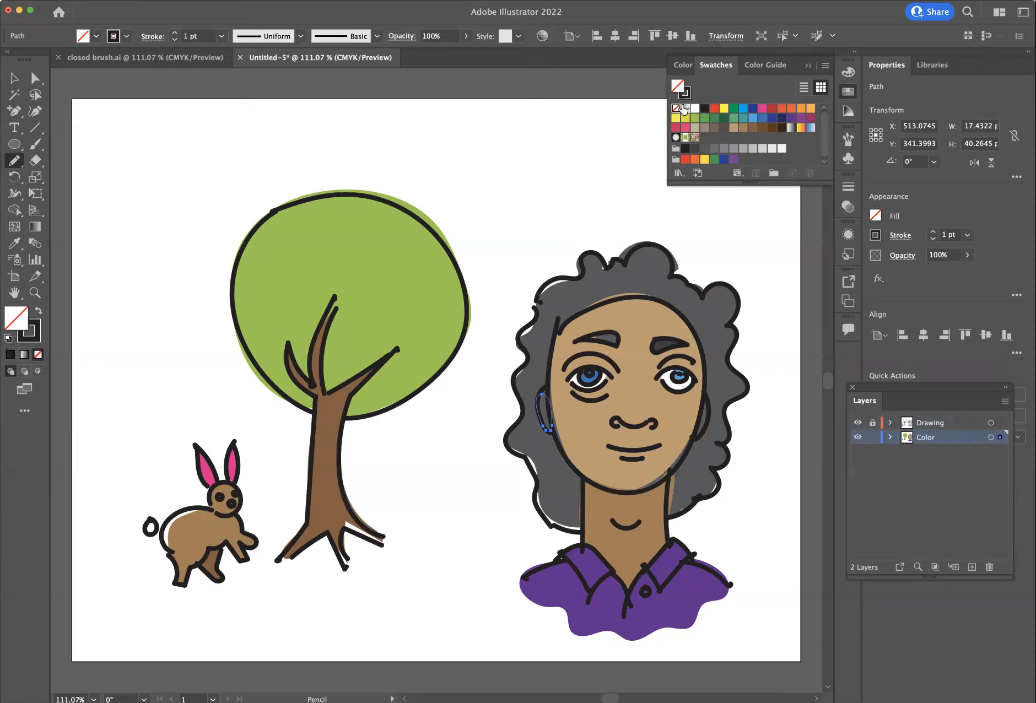
left_click(742, 128)
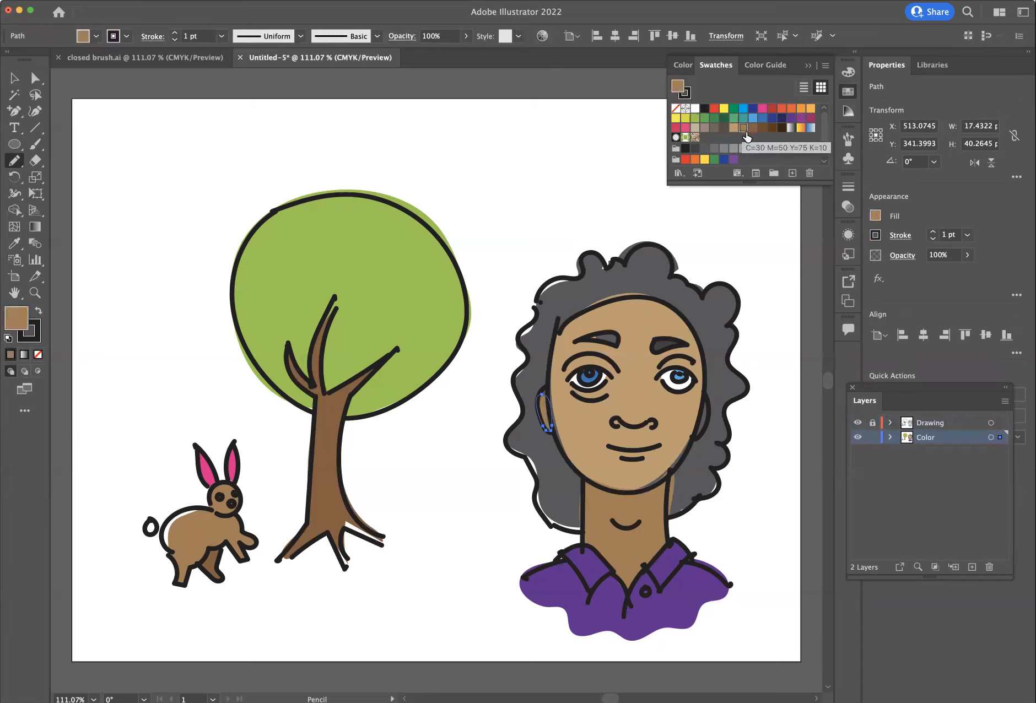
left_click(752, 128)
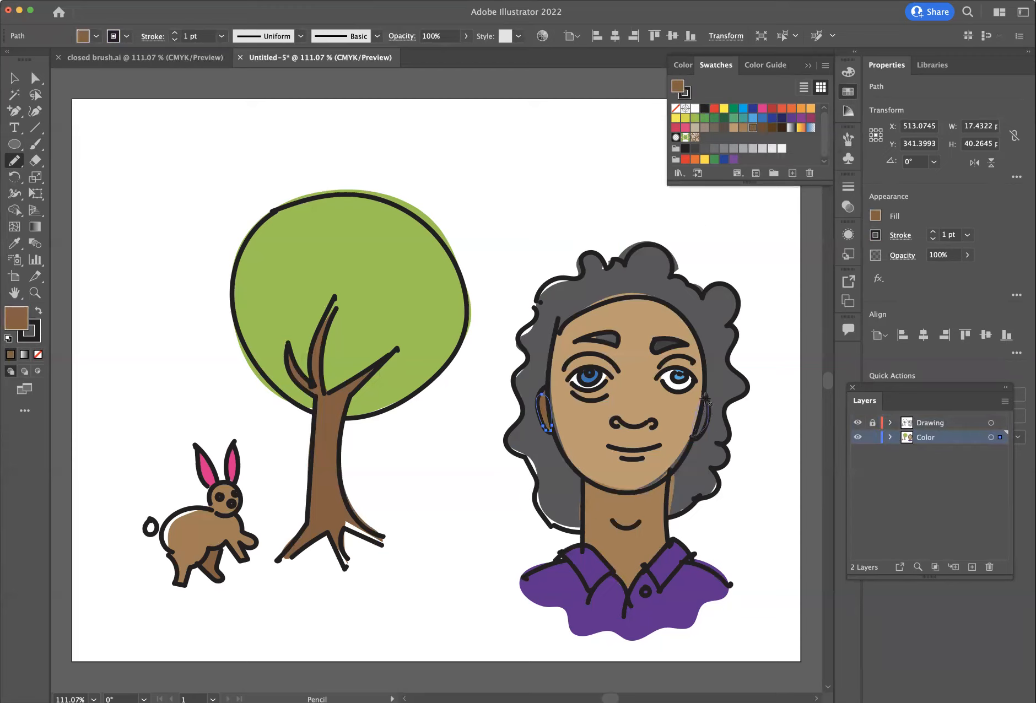
Trace the portrait's right ear with the Pencil, about 18 by 33 pt, fill it the same brown, and deselect it
left_click_drag(706, 399, 701, 405)
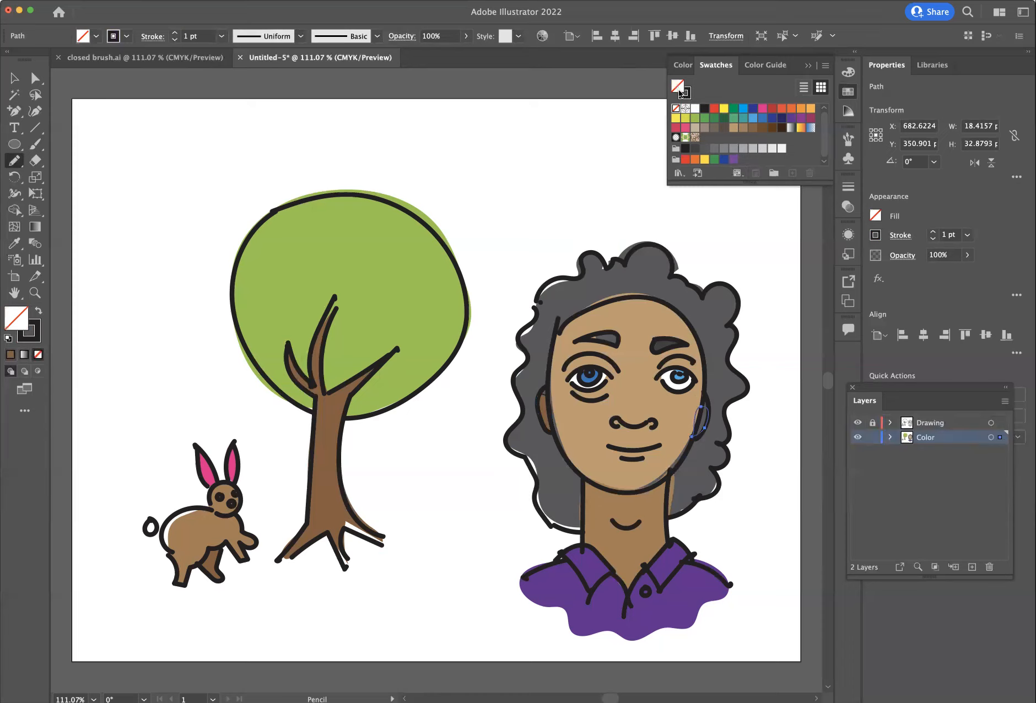
left_click(751, 127)
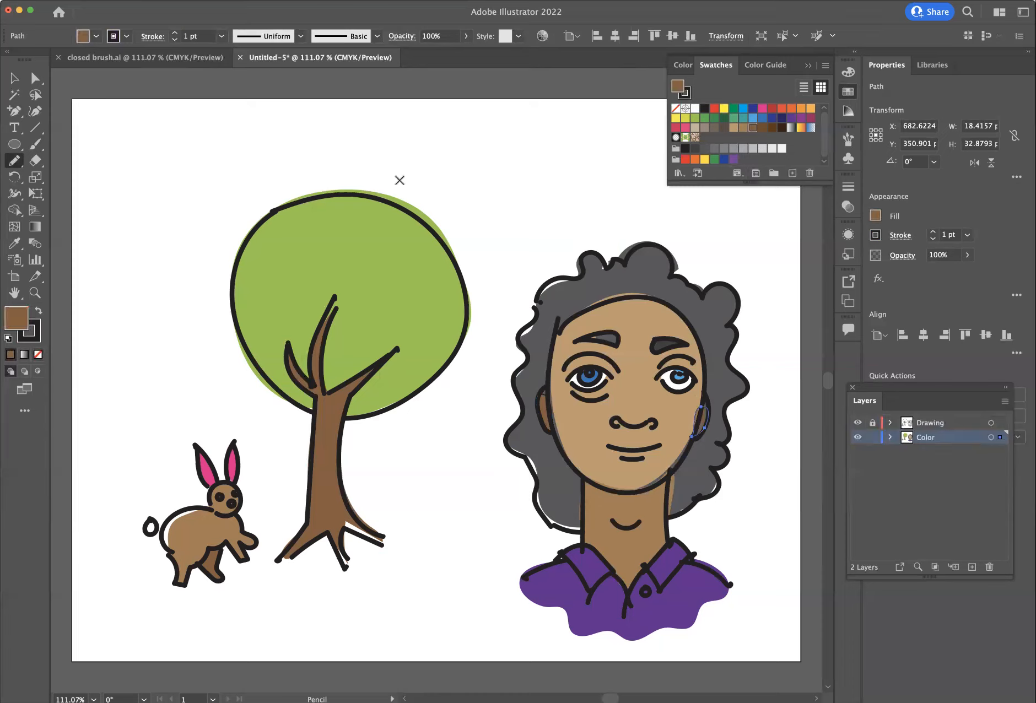
left_click(14, 77)
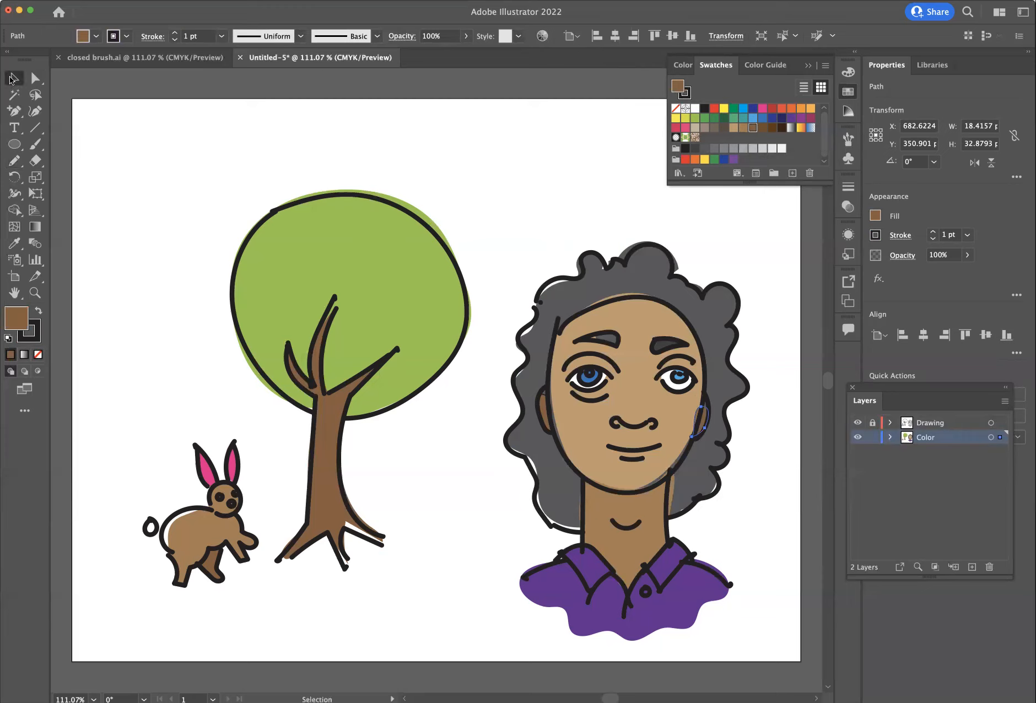
left_click(753, 250)
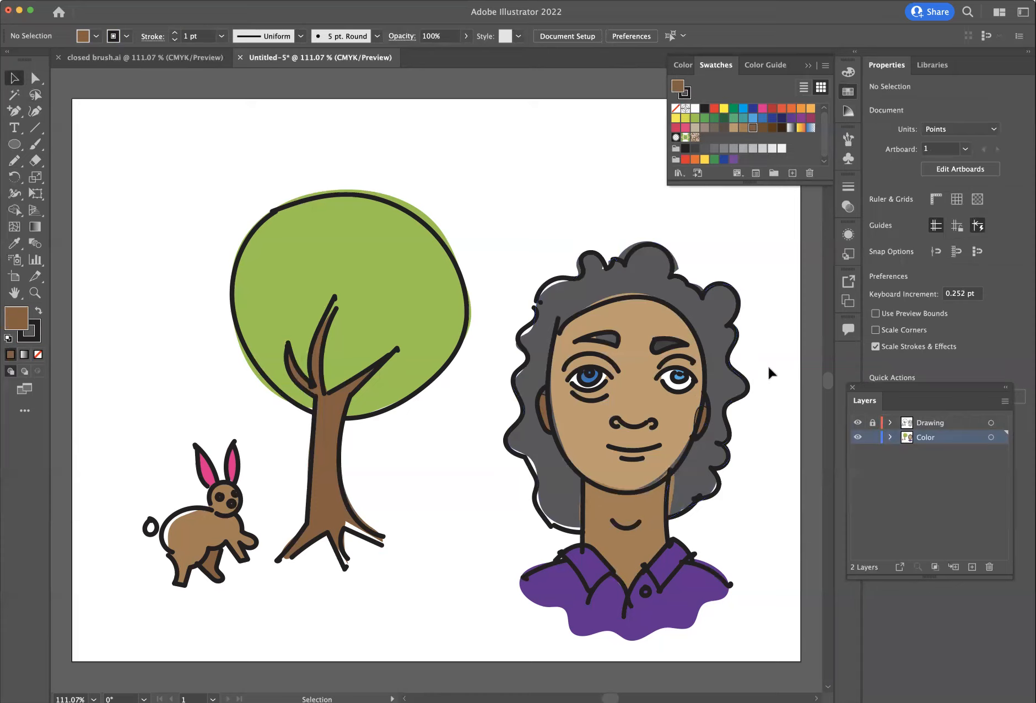
left_click(874, 345)
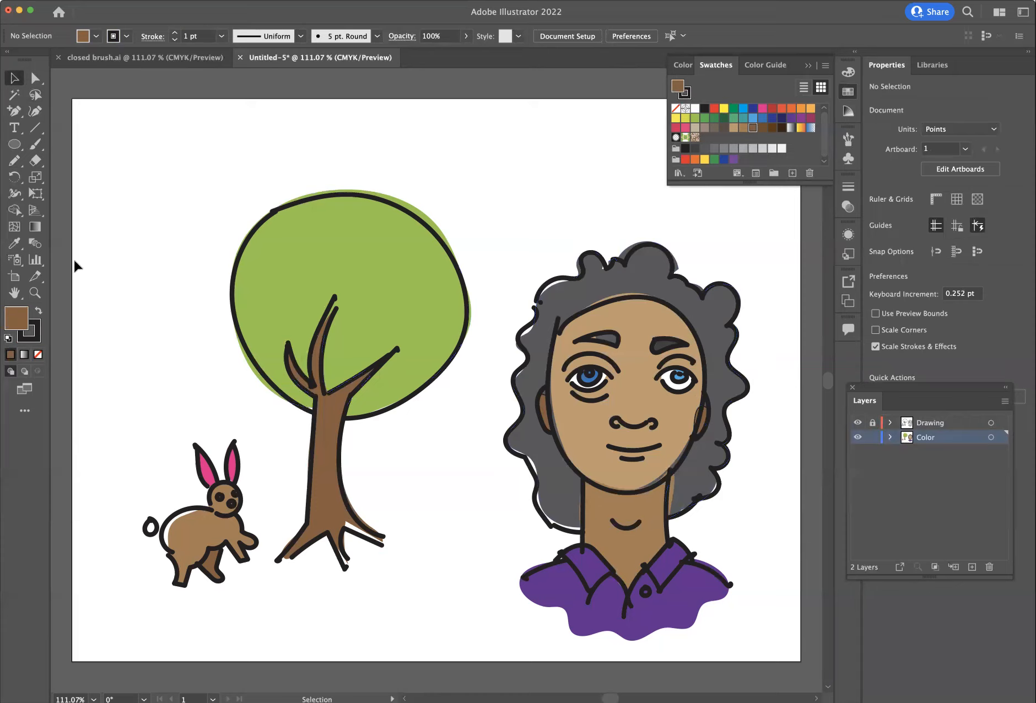
Paint curly strands throughout the hair with the Paintbrush, using a black stroke and no fill, and deselect them
left_click(27, 149)
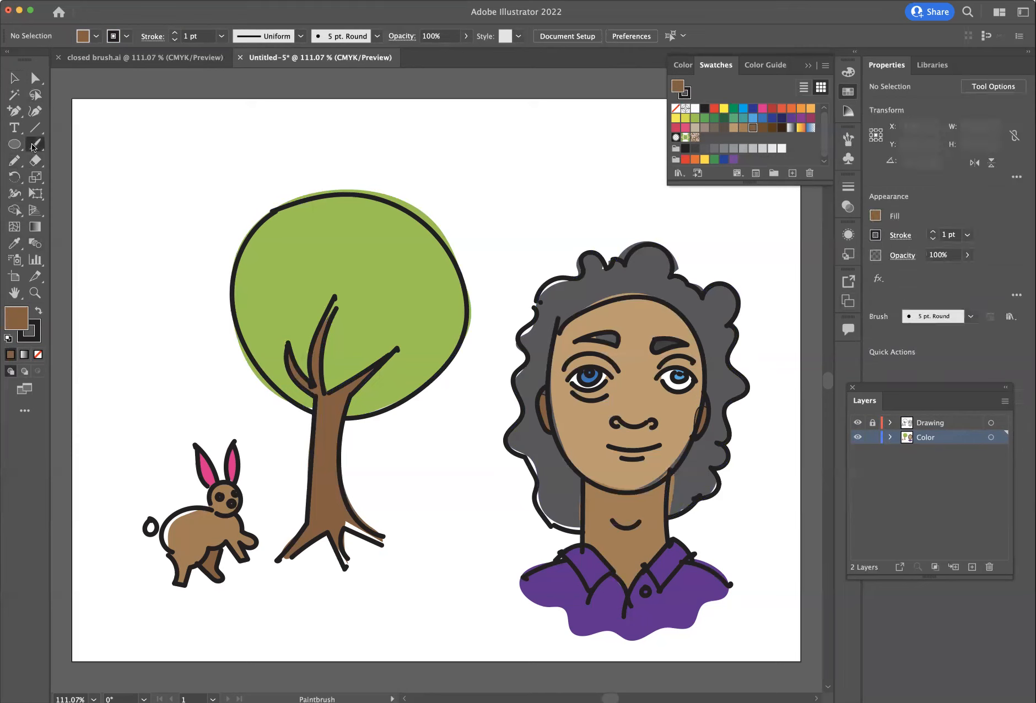
left_click(8, 339)
left_click(38, 354)
left_click_drag(701, 317, 717, 398)
mouse_move(563, 303)
left_mouse_down()
mouse_move(625, 279)
mouse_move(655, 279)
mouse_move(669, 297)
left_mouse_up()
mouse_move(536, 361)
left_mouse_down()
mouse_move(536, 423)
mouse_move(524, 438)
mouse_move(570, 481)
mouse_move(580, 503)
left_mouse_up()
left_click_drag(685, 484, 709, 443)
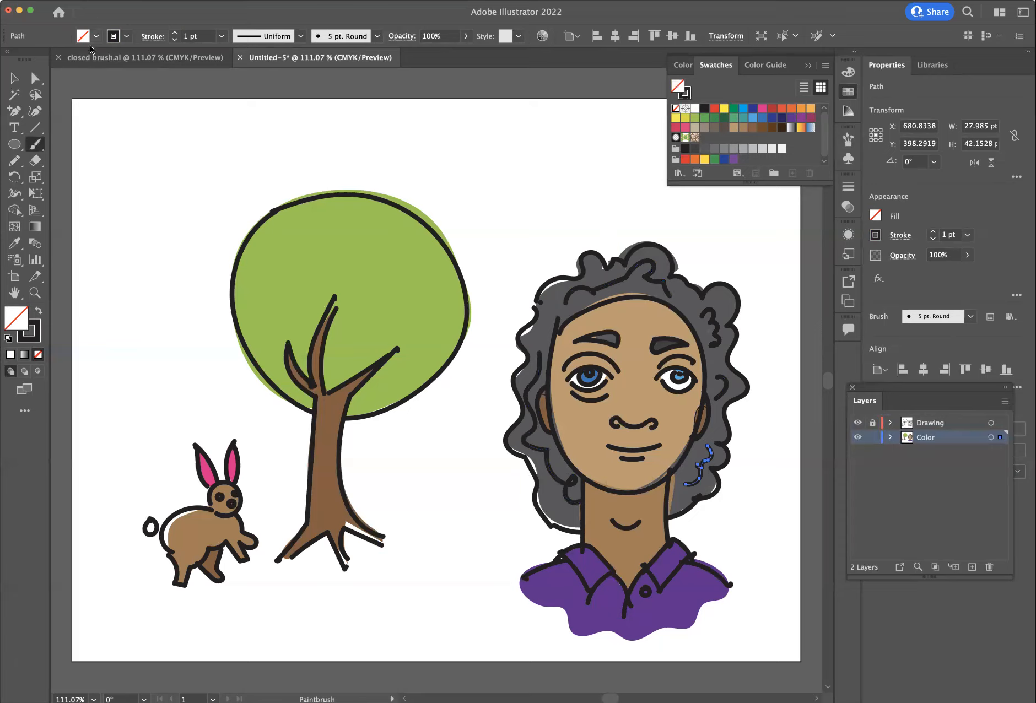
left_click(16, 77)
left_click(112, 78)
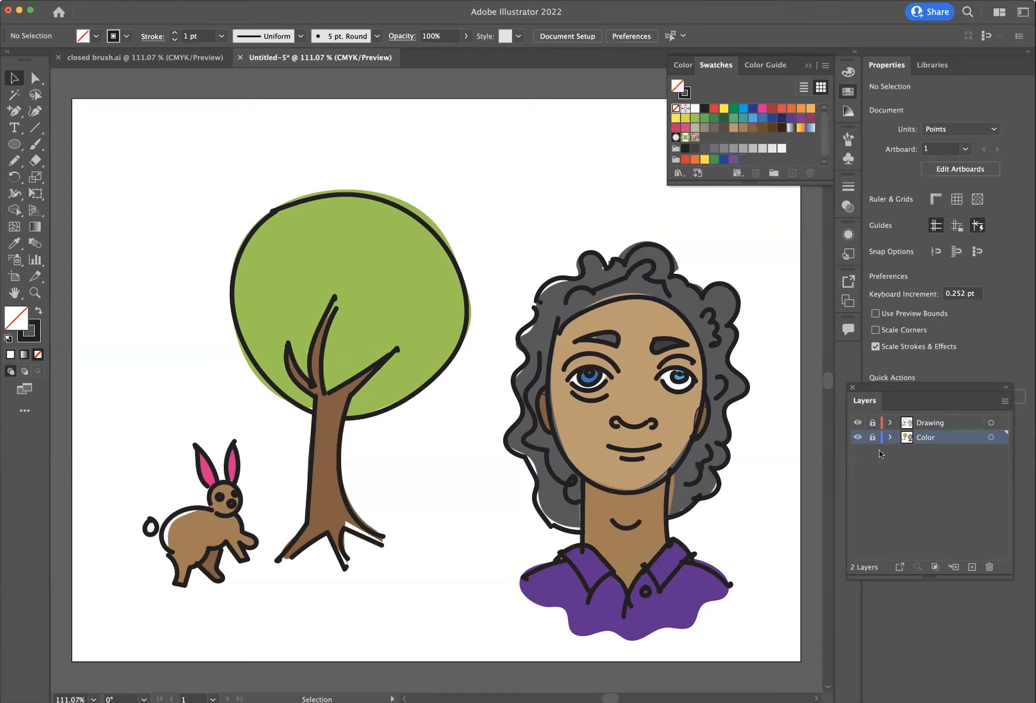
Unlock and activate the Drawing layer, try a 0.75 pt stroke on the portrait's outlines, undo it, and clear the selection
left_click(937, 425)
left_click_drag(486, 213, 752, 612)
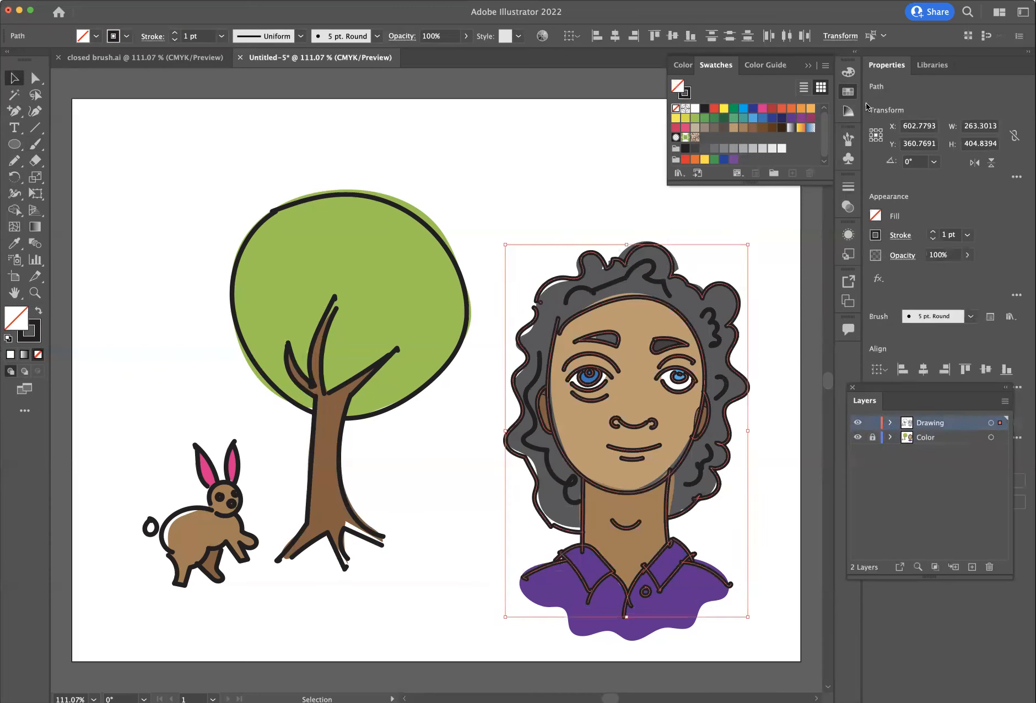
left_click(932, 239)
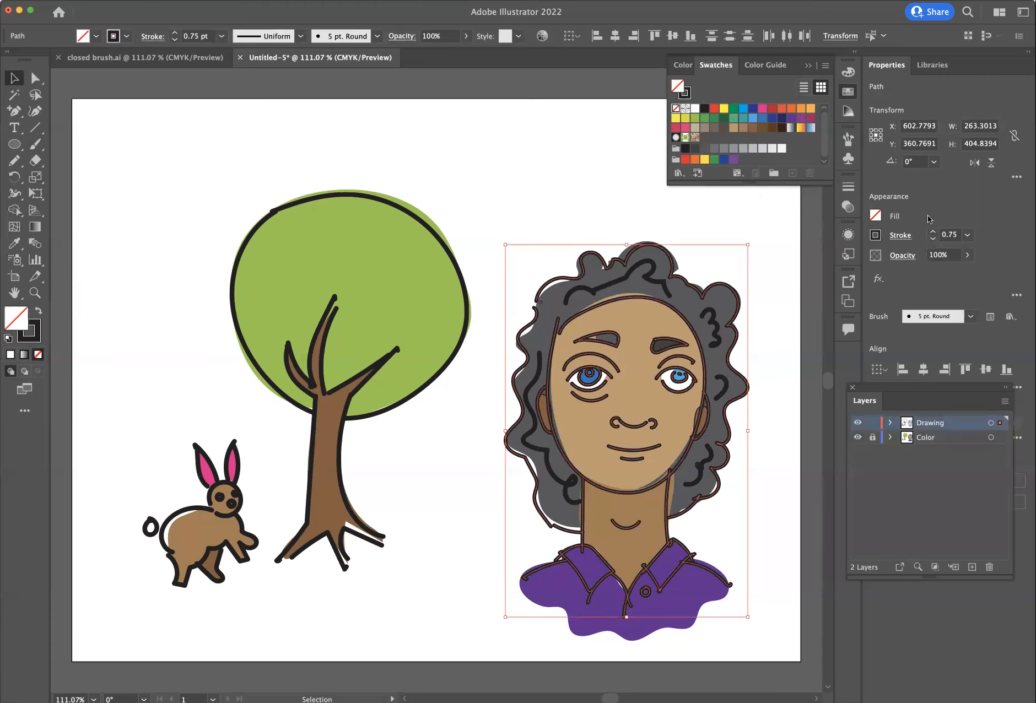
key("ctrl+z")
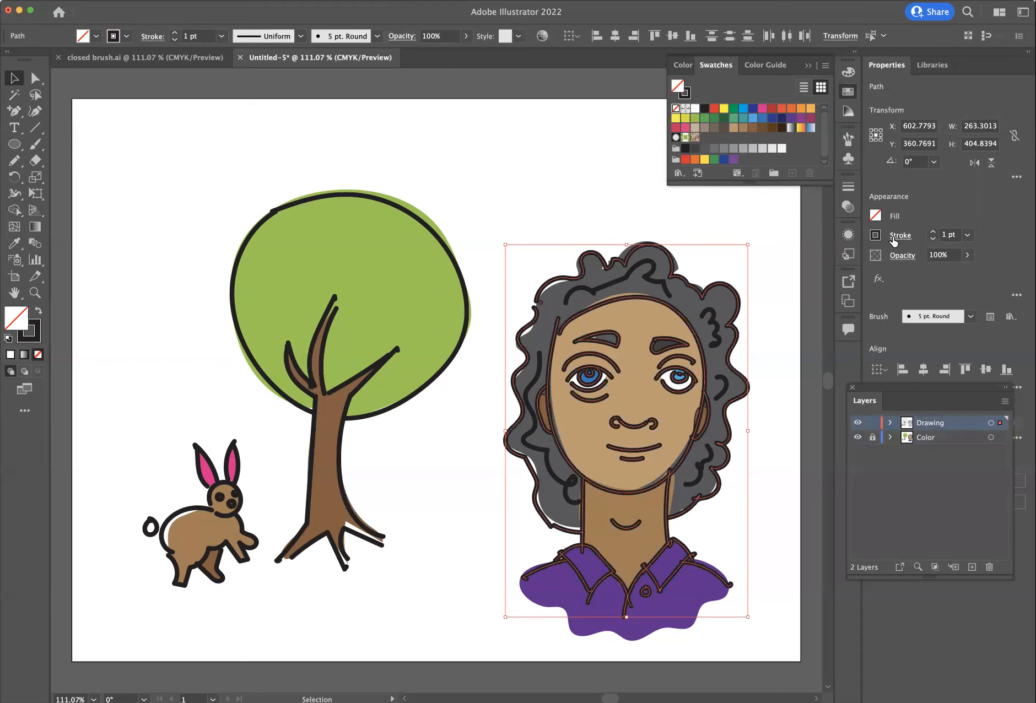
key("ctrl+a")
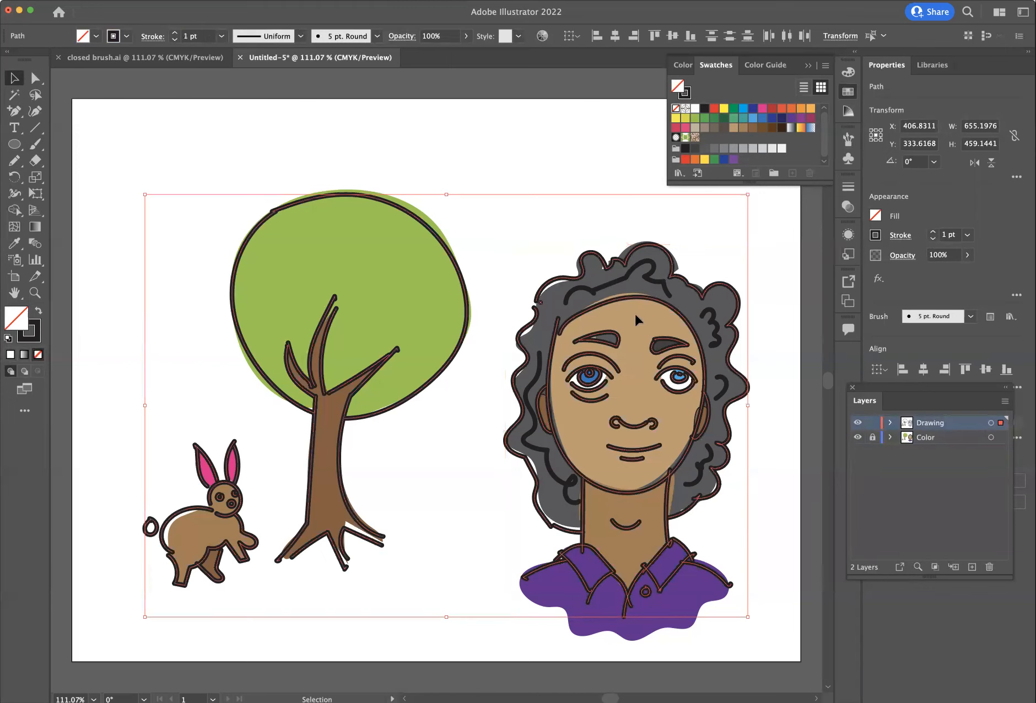
left_click(625, 225)
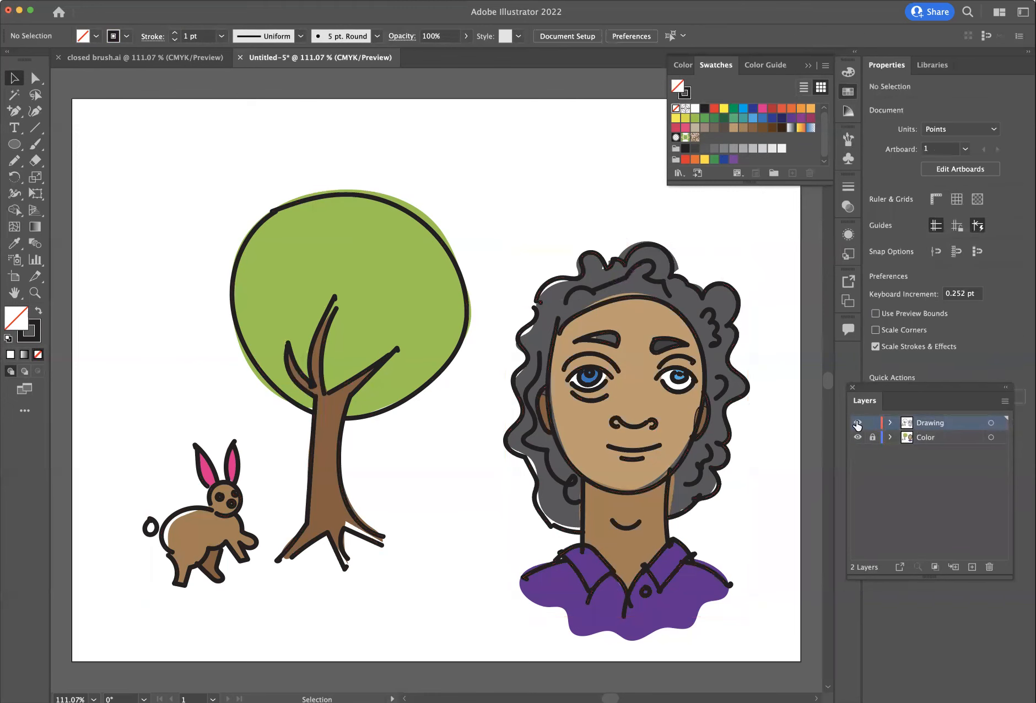
Unlock the Color layer, select all the curly hair strands, and move them to the Drawing layer
left_click(871, 437)
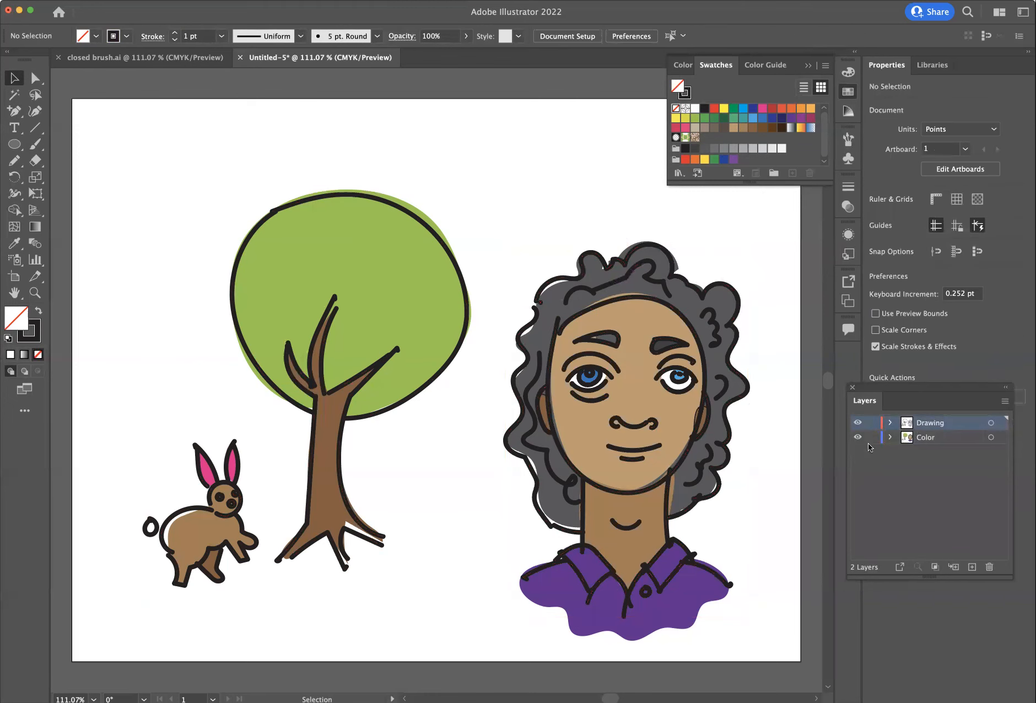
left_click(708, 461)
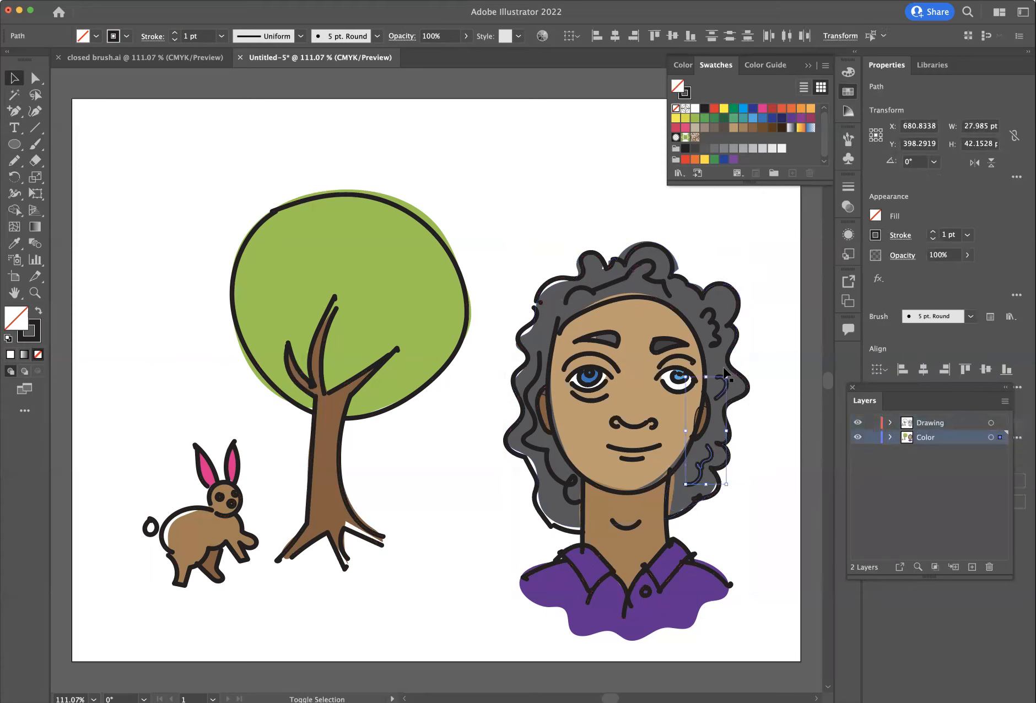
left_click(715, 329, "shift")
left_click(646, 275, "shift")
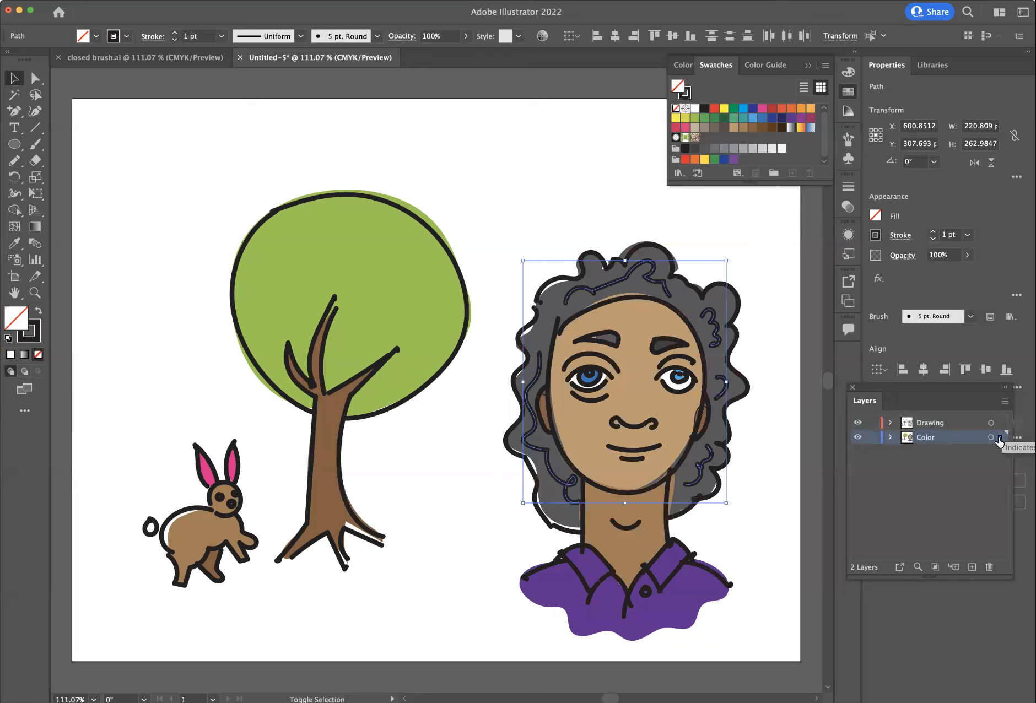
left_click_drag(1000, 441, 1000, 428)
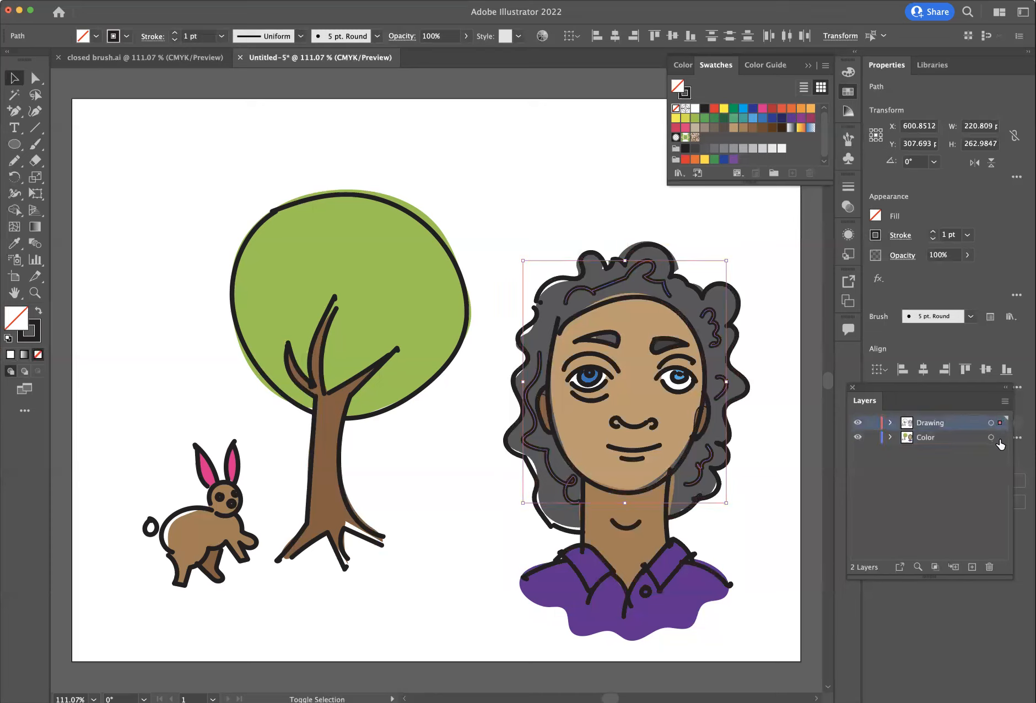
Lock the Color layer, set the stroke of all the portrait's outlines to 0.75 pt, and deselect them
left_click(871, 438)
left_click_drag(499, 214, 770, 637)
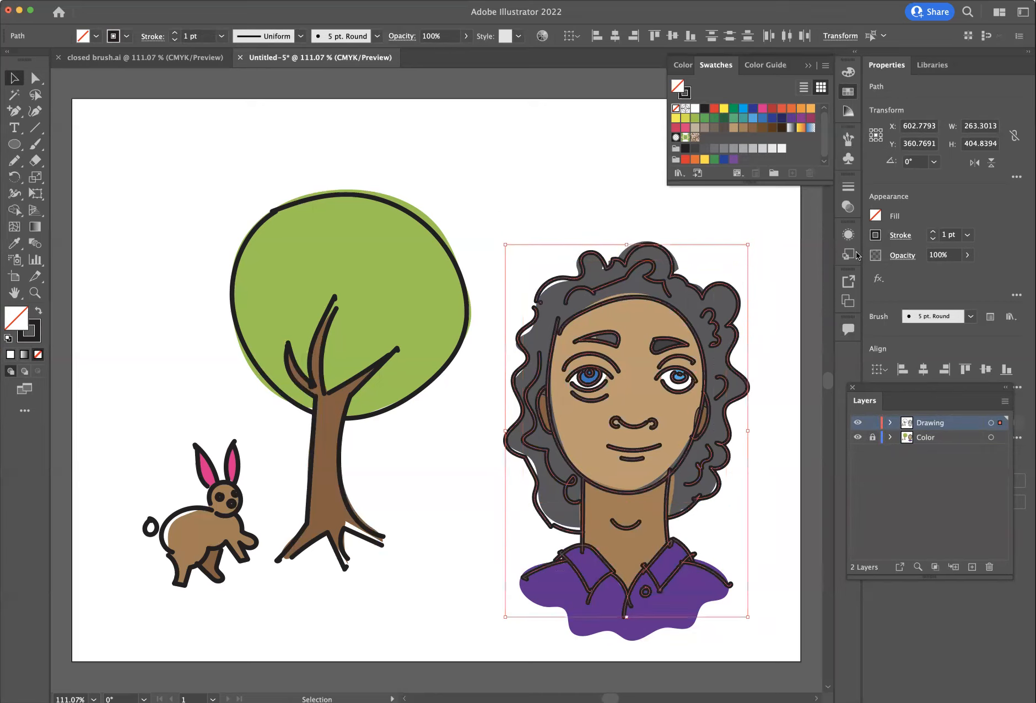
left_click(933, 239)
left_click(774, 309)
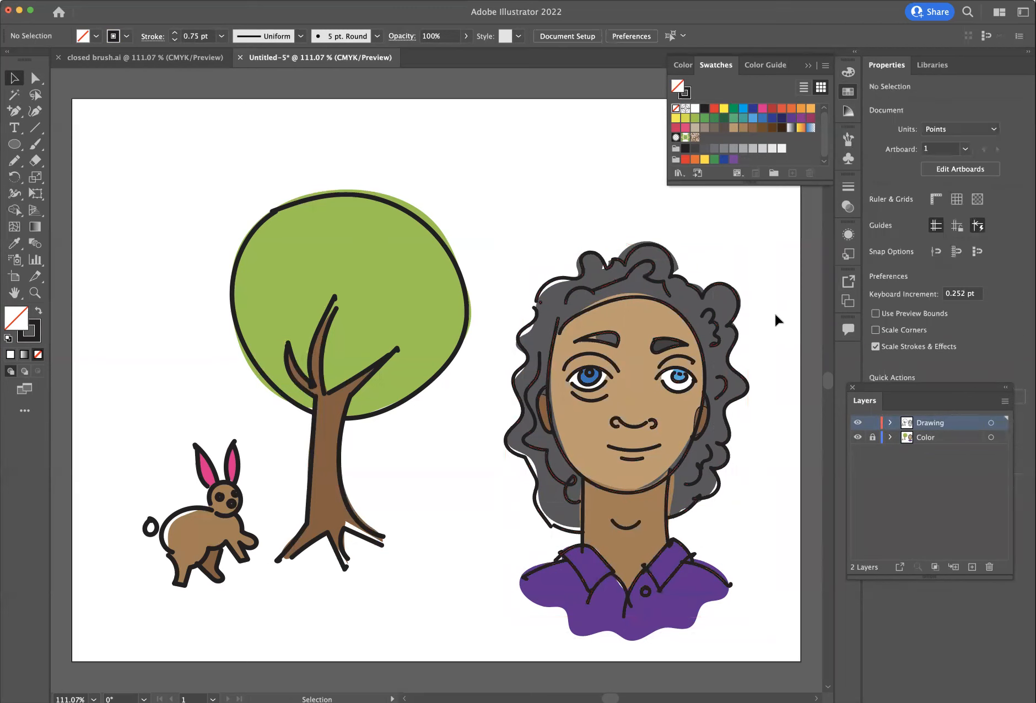
Try a 0.5 pt stroke on the portrait's outlines, then set them back to 1 pt and deselect them
left_click_drag(494, 213, 749, 616)
left_click(932, 238)
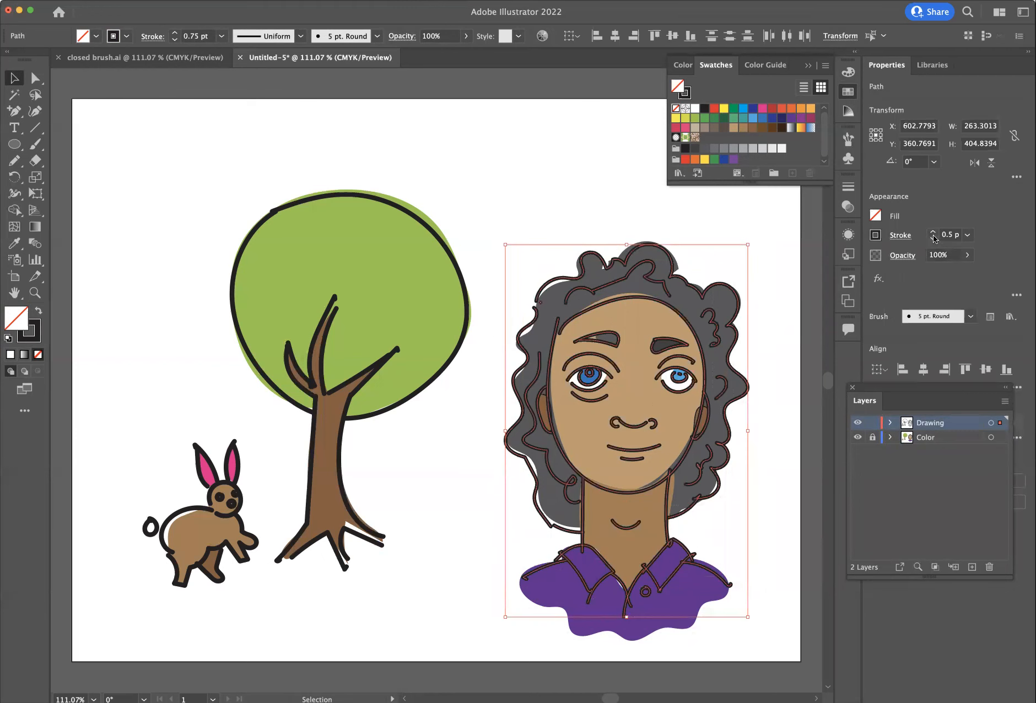
left_click(766, 314)
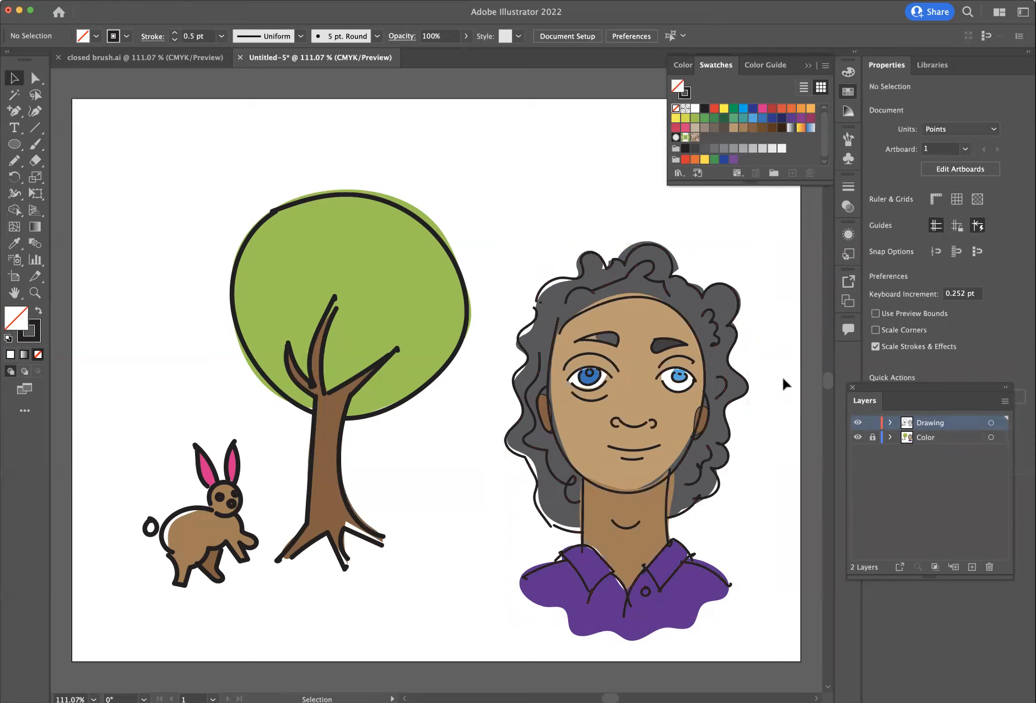
left_click_drag(495, 217, 764, 633)
left_click(934, 232)
left_click(772, 328)
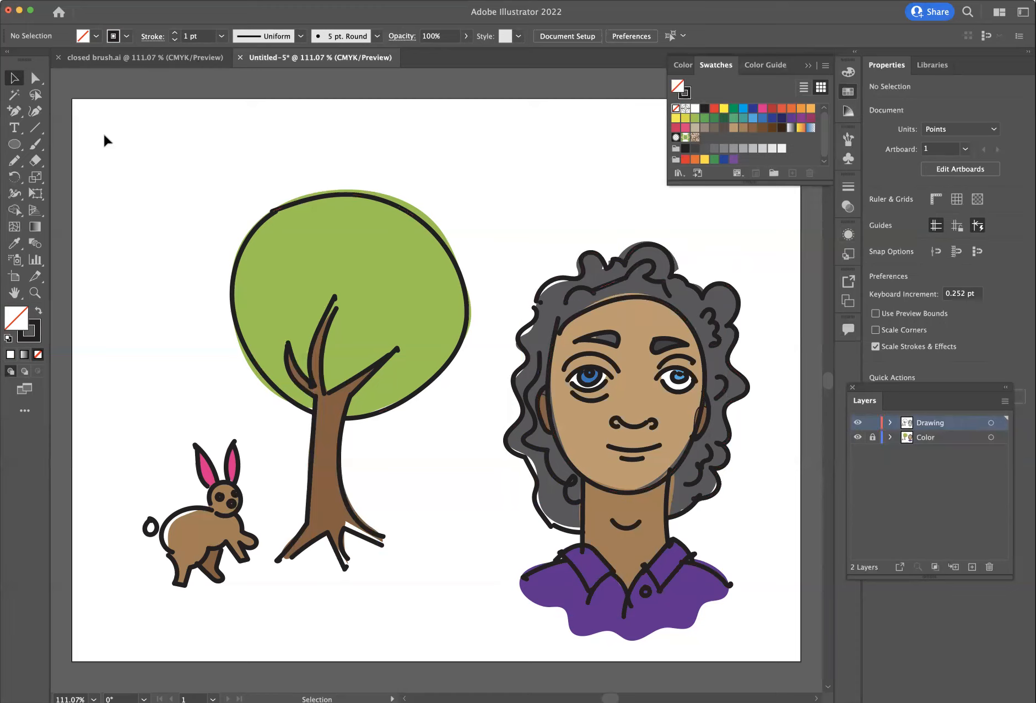
Lock the Drawing layer with the Color layer unlocked, and remove the stroke from both of the portrait's brown ears with Direct Selection
left_click(35, 78)
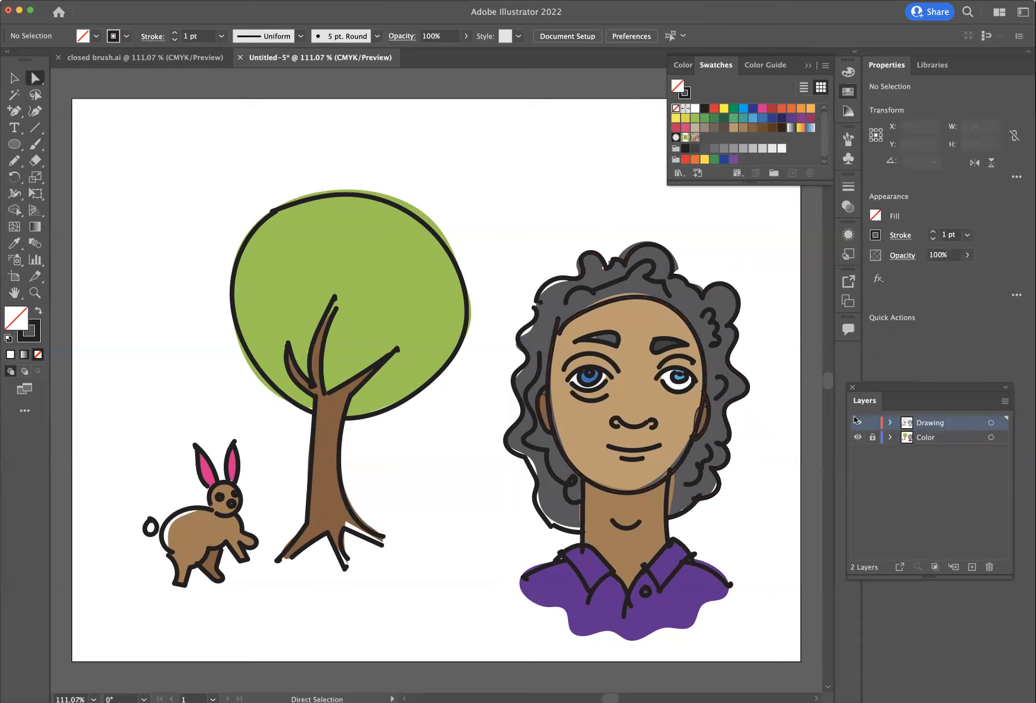
left_click(872, 423)
left_click(679, 454)
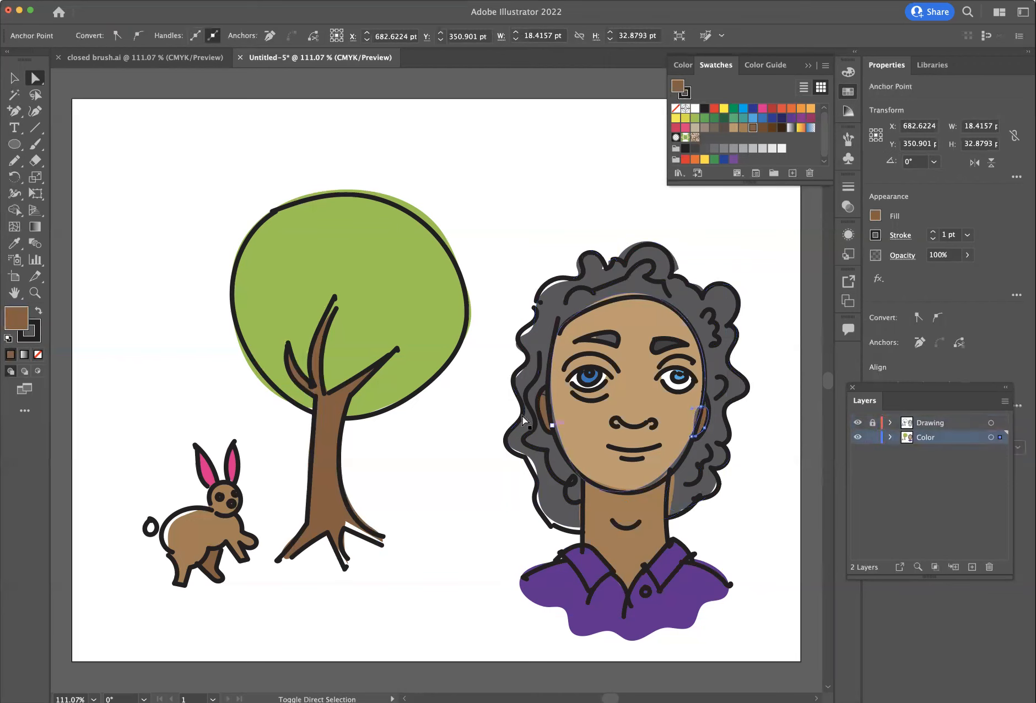
left_click(544, 411, "shift")
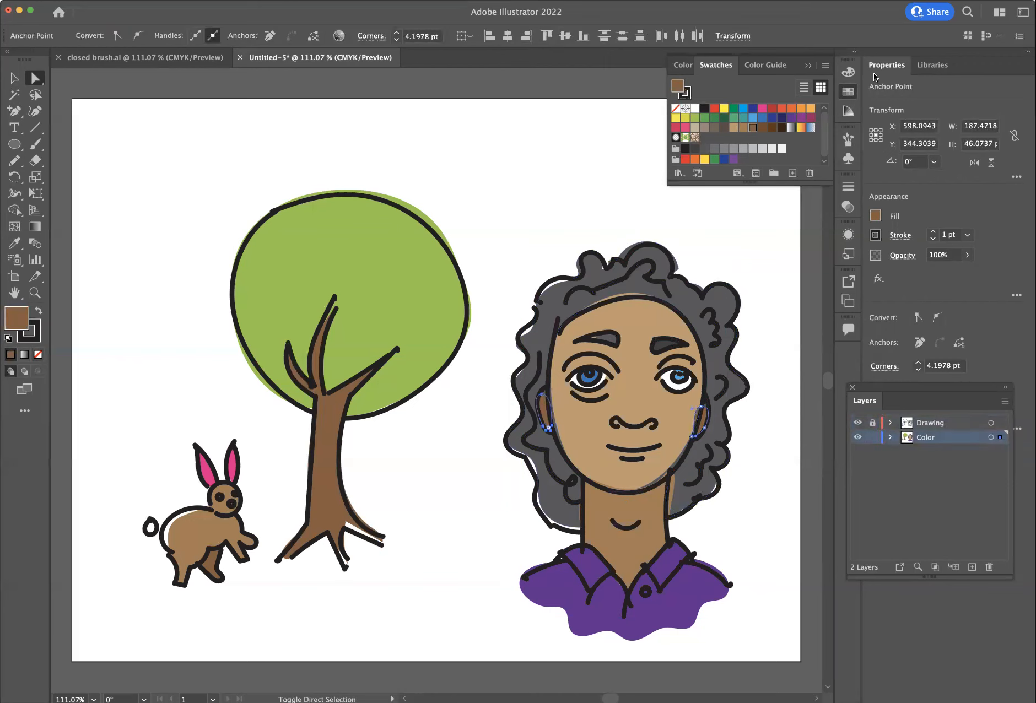
left_click(690, 94)
left_click(676, 108)
left_click(726, 234)
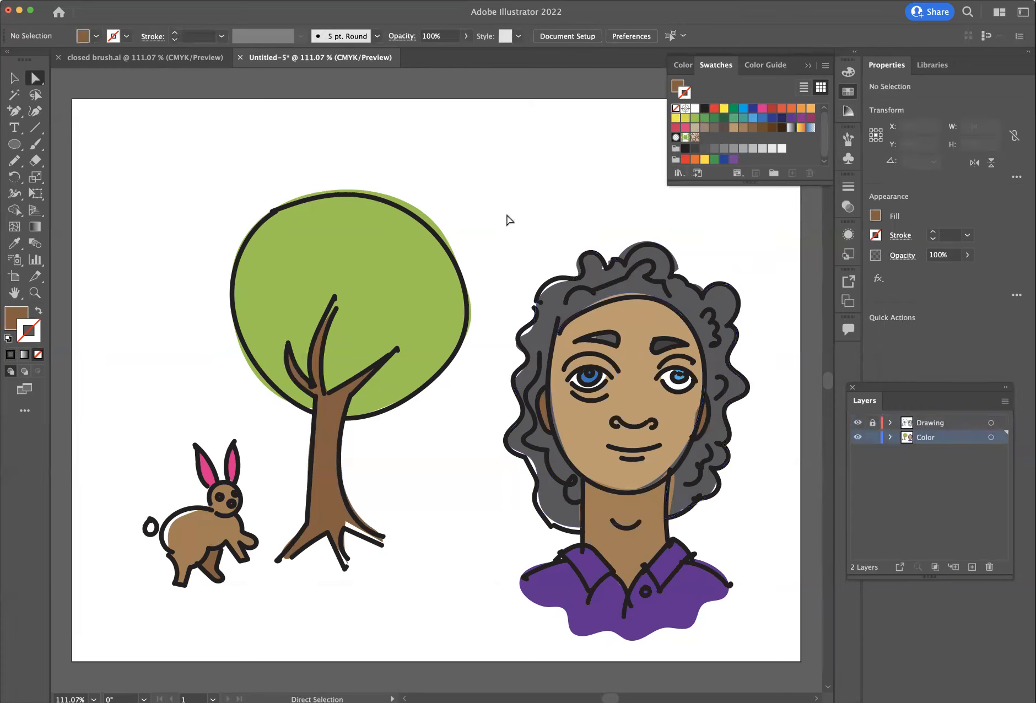
Lock the Color layer, unlock the Drawing layer, and set the stroke of all the portrait's outlines to 0.75 pt
left_click(872, 437)
left_click_drag(498, 220, 759, 640)
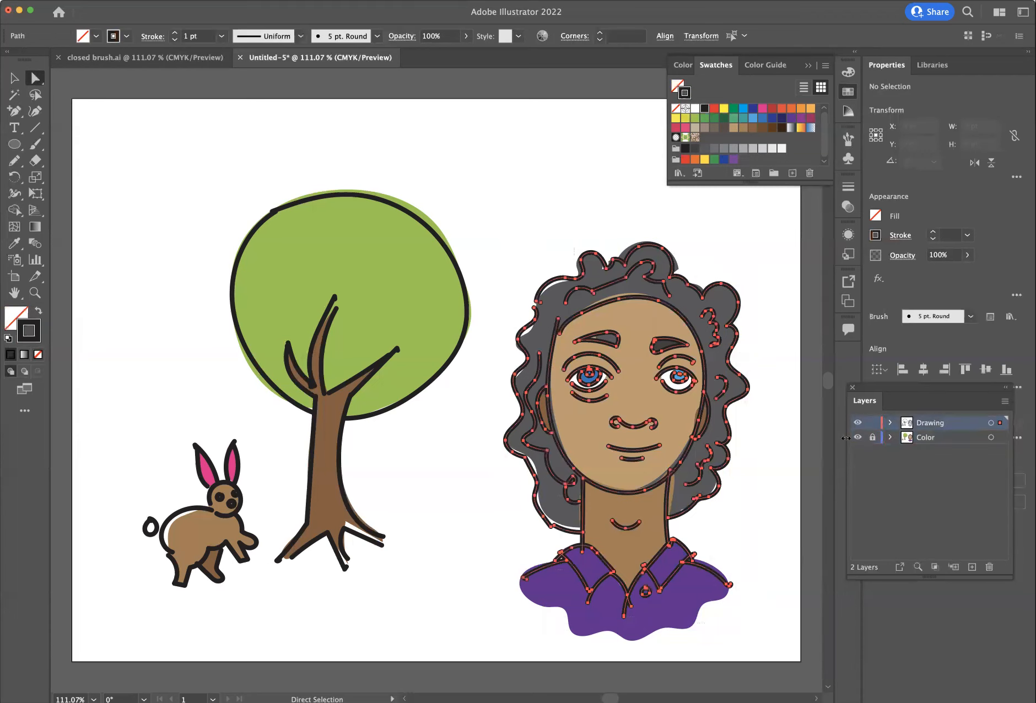
left_click(968, 235)
left_click(986, 279)
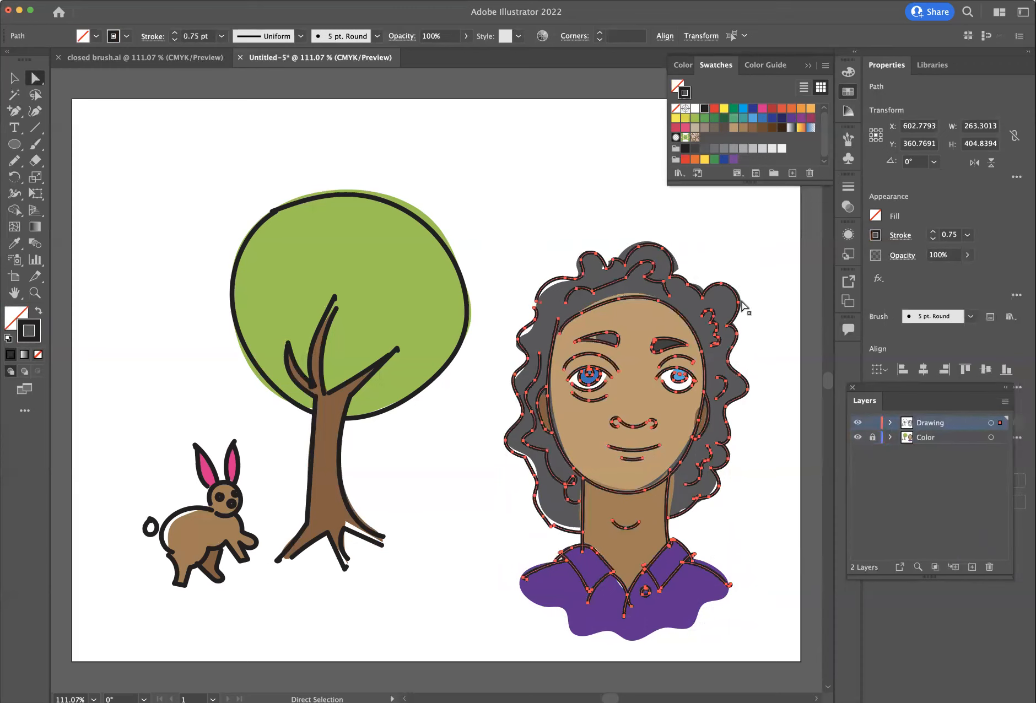
left_click(761, 290)
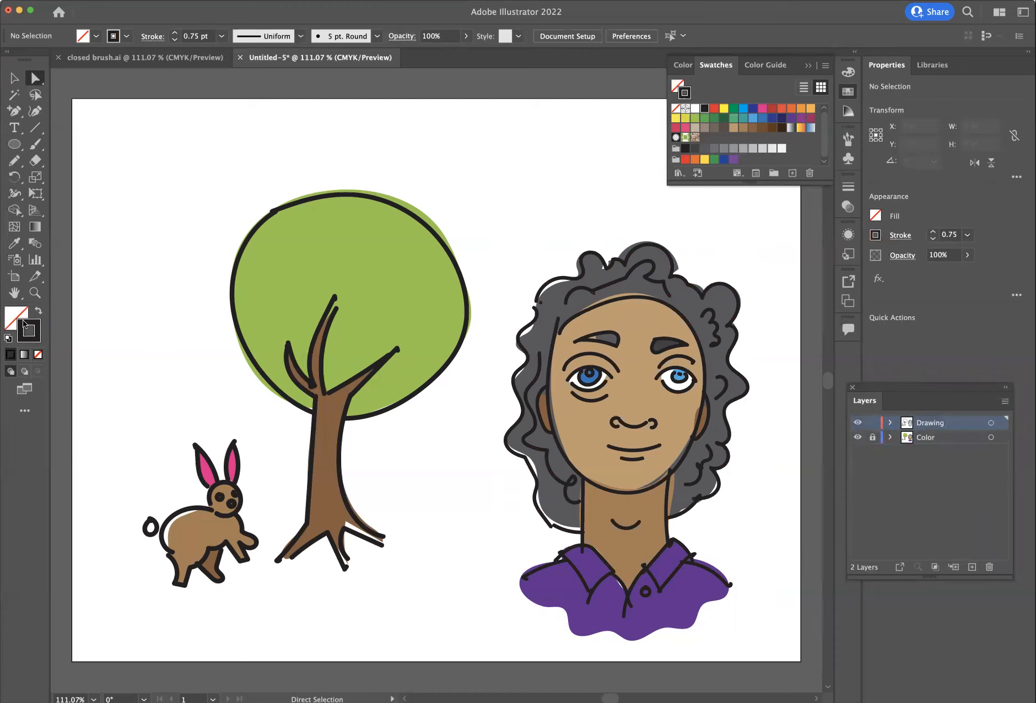
Paint short lines along both sides of the nose bridge, between the eyebrows and on the chin with the Paintbrush
left_click(35, 144)
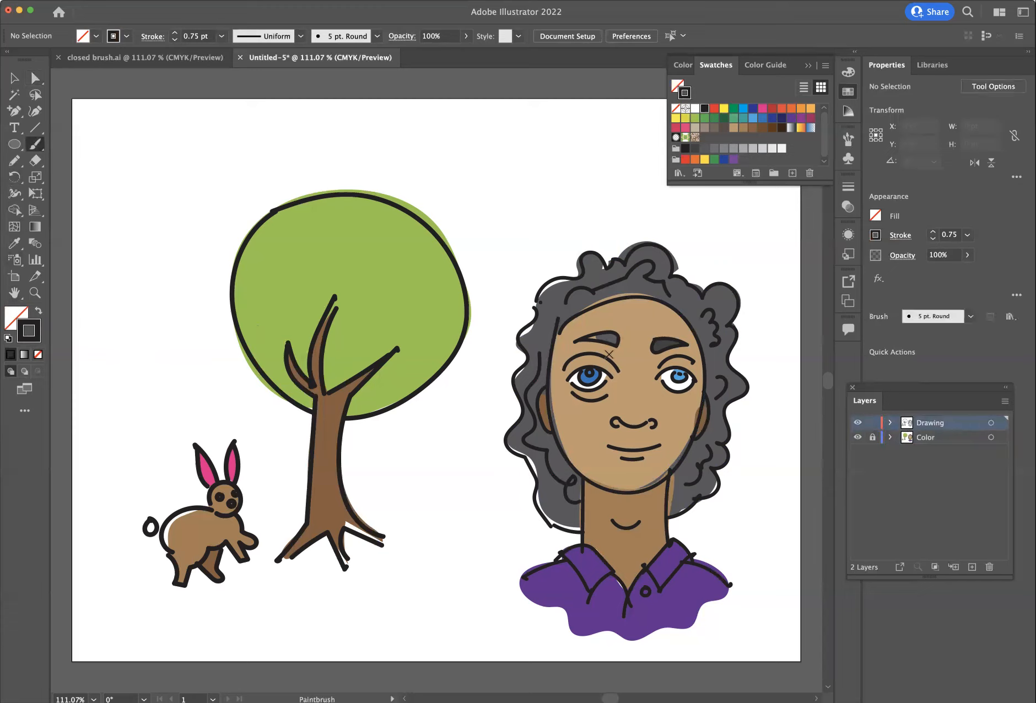
mouse_move(624, 362)
left_mouse_down()
mouse_move(624, 384)
mouse_move(650, 386)
left_mouse_up()
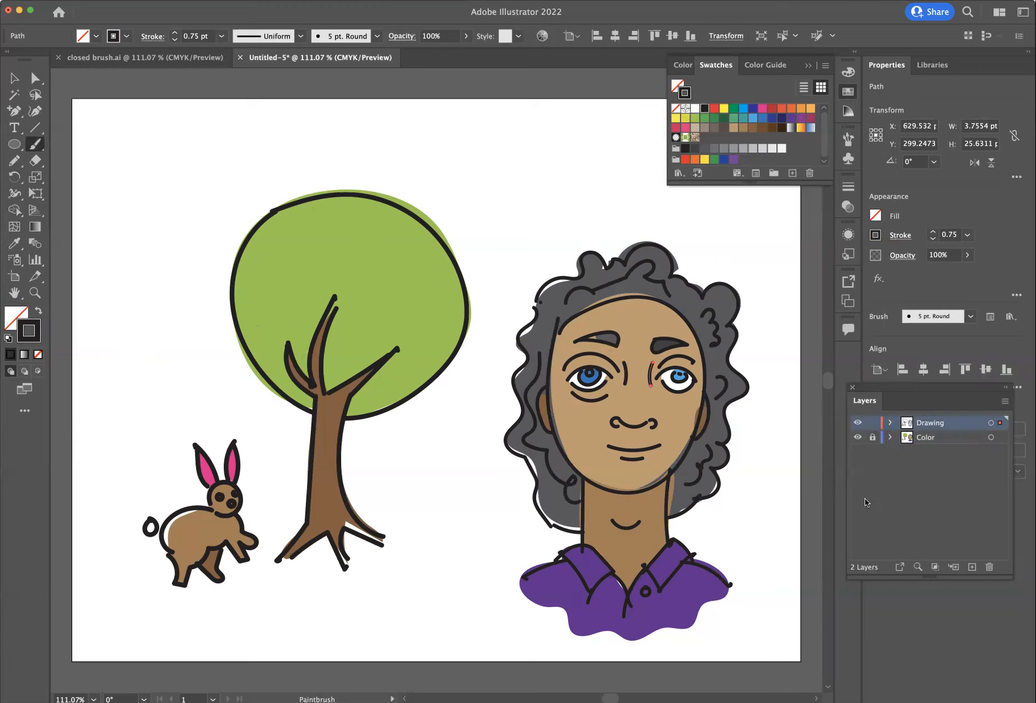
left_click_drag(626, 322, 644, 333)
left_click_drag(630, 477, 631, 482)
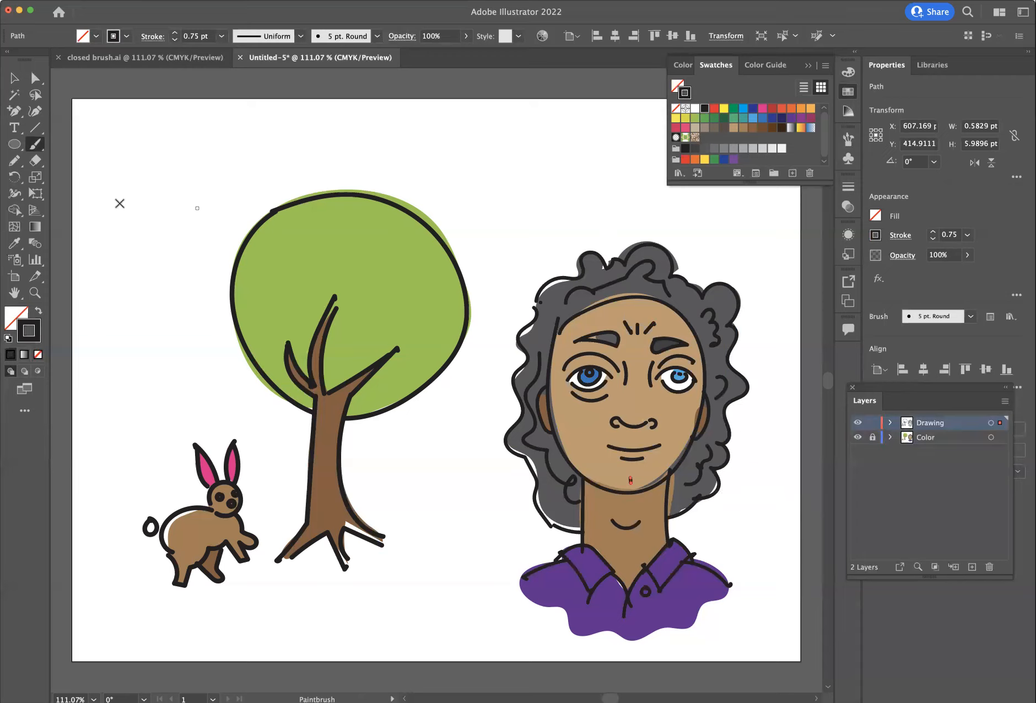
Lock the Drawing layer, unlock and activate the Color layer, and switch to the Ellipse tool
left_click(872, 423)
left_click(872, 437)
left_click(15, 144)
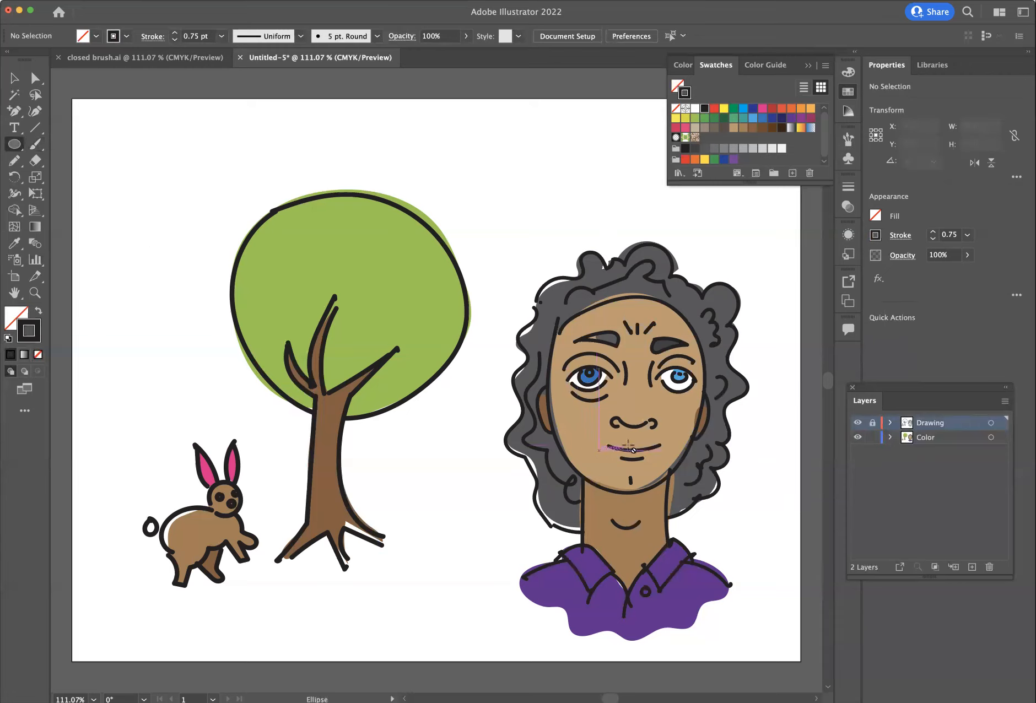
key("super")
left_click(942, 441)
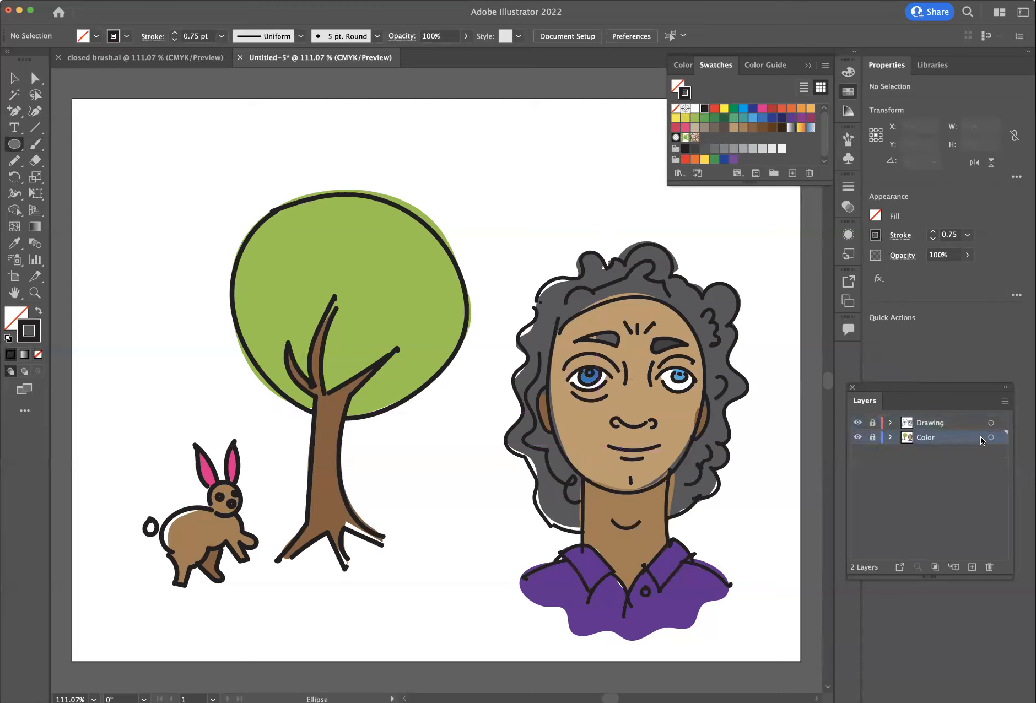
left_click(871, 438)
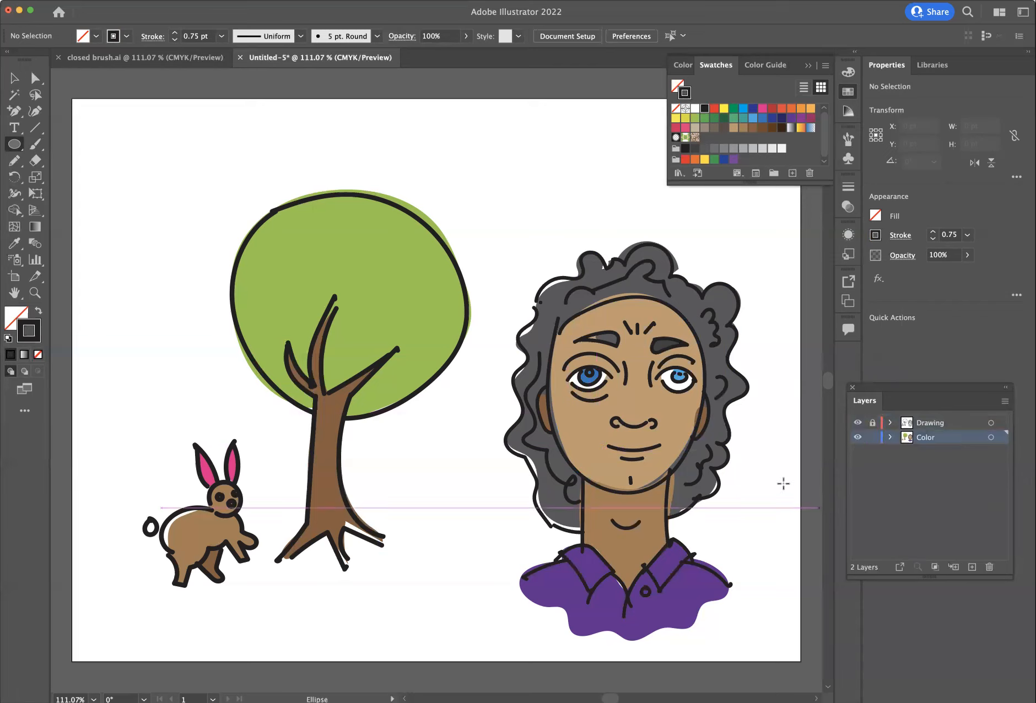
Draw a circle about 24 pt in diameter on the portrait's left cheek and reduce its stroke to none
mouse_move(574, 410)
left_mouse_down()
mouse_move(606, 421)
mouse_move(597, 431)
left_mouse_up()
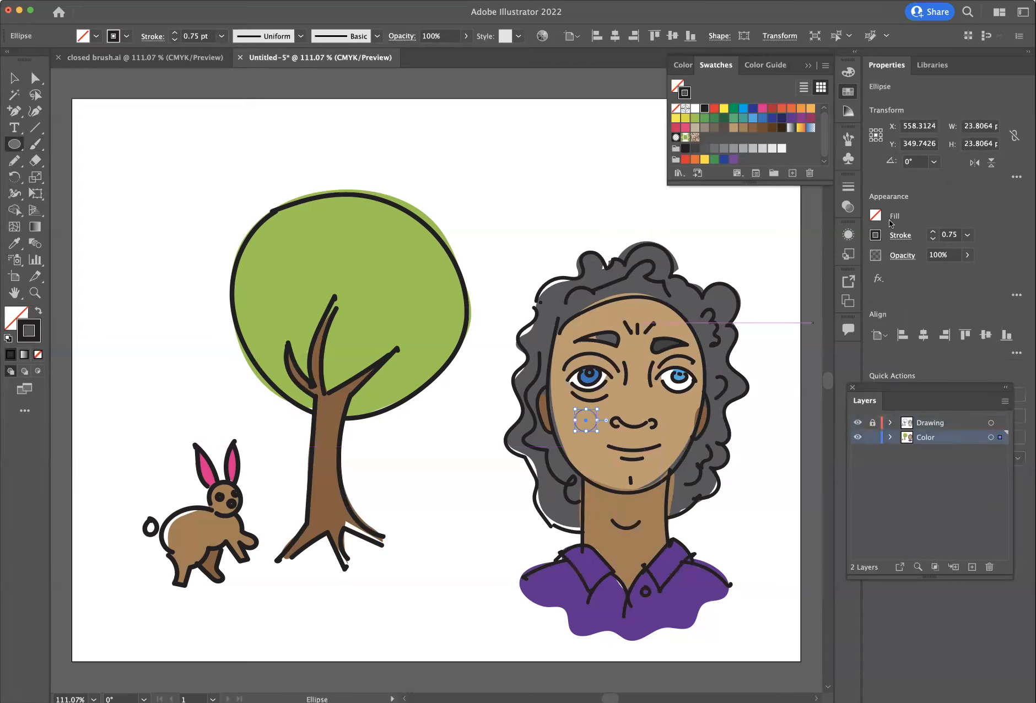
left_click(933, 238)
left_click(933, 238)
left_click(933, 238)
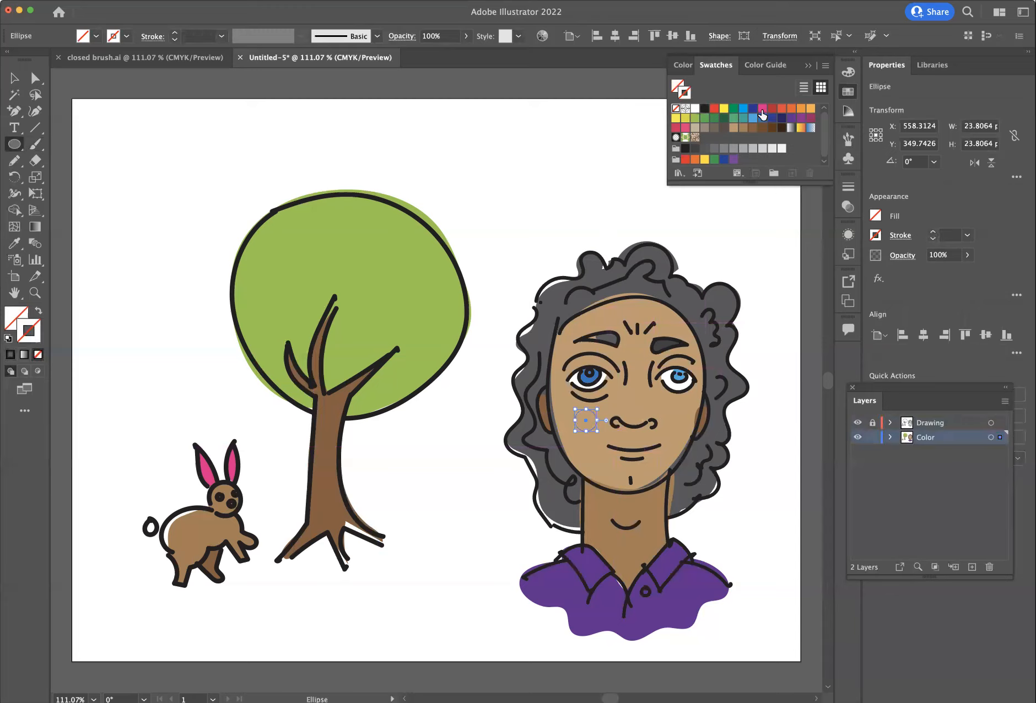
Create a global CMYK swatch from the tan C=25 M=40 Y=65 K=0 with magenta raised to 61%, and remove the cheek circle's stroke
left_click(734, 129)
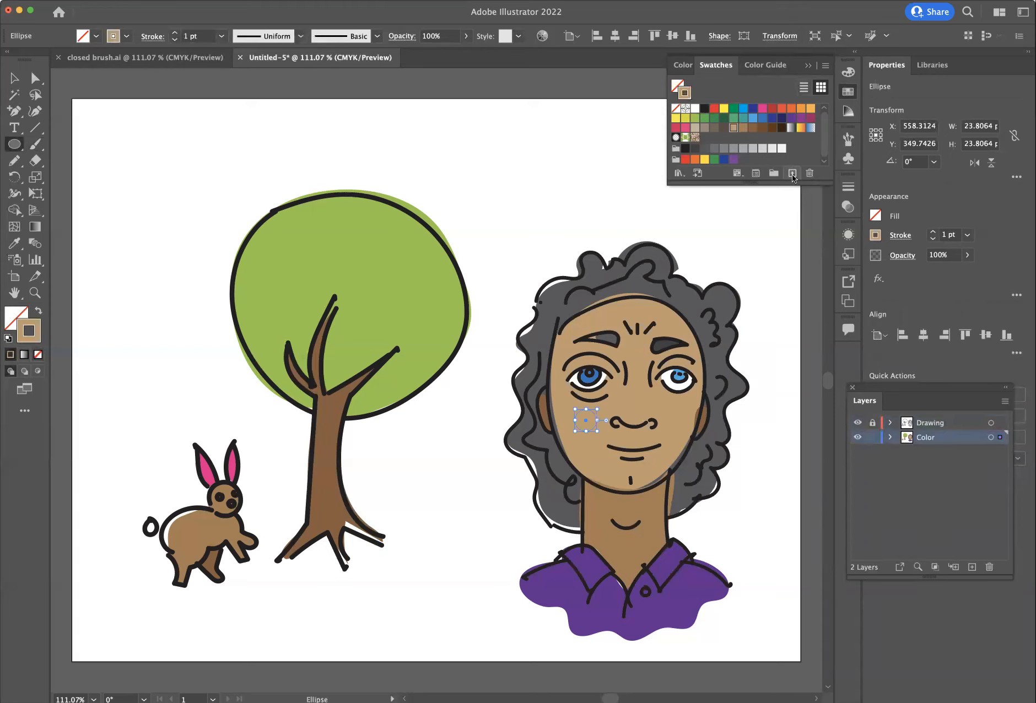
left_click(825, 66)
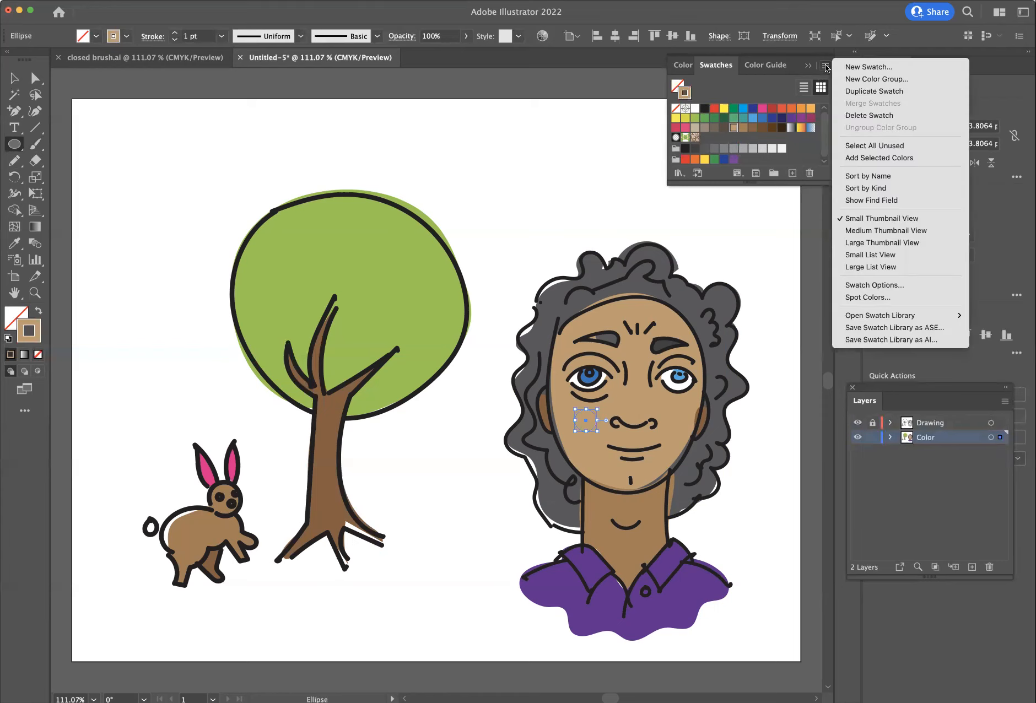
left_click(863, 67)
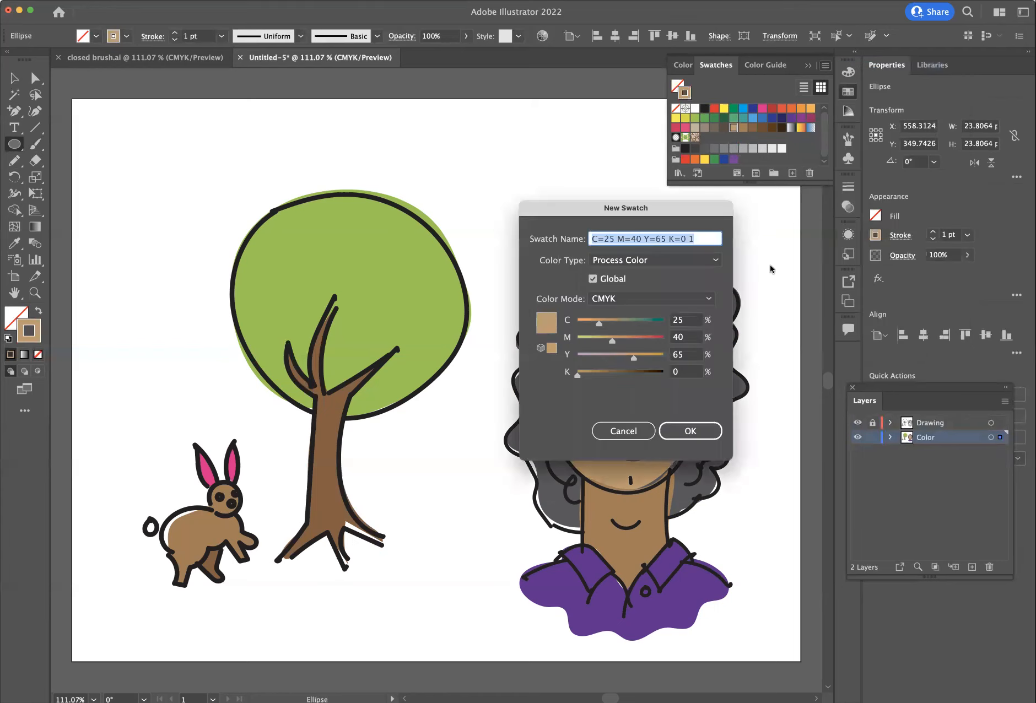
left_click_drag(610, 338, 629, 340)
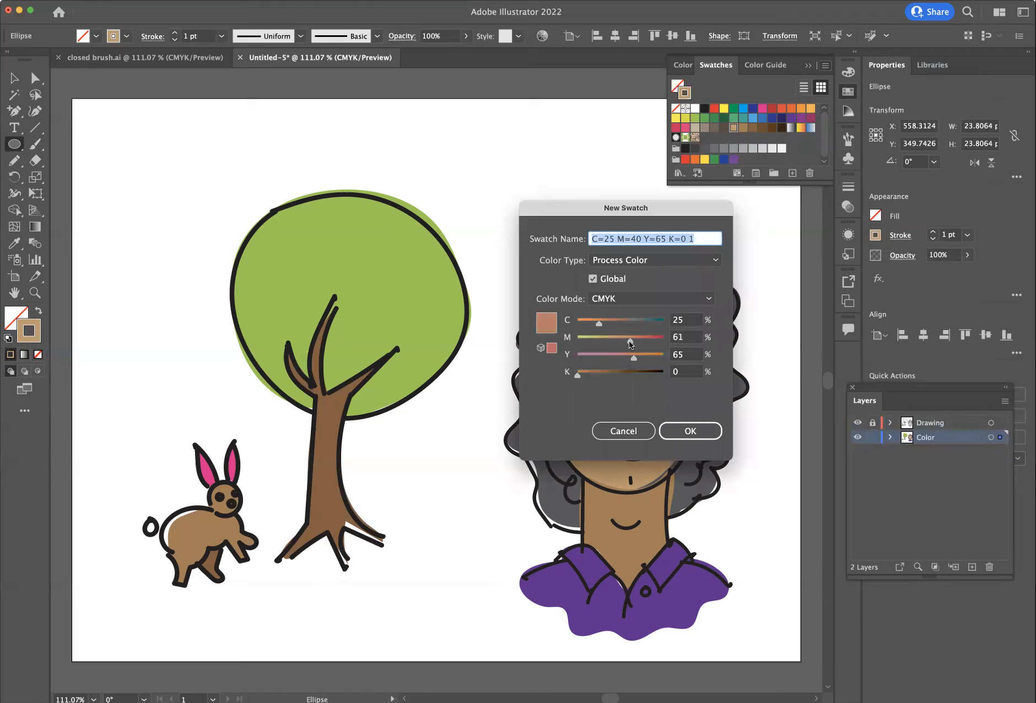
left_click(705, 436)
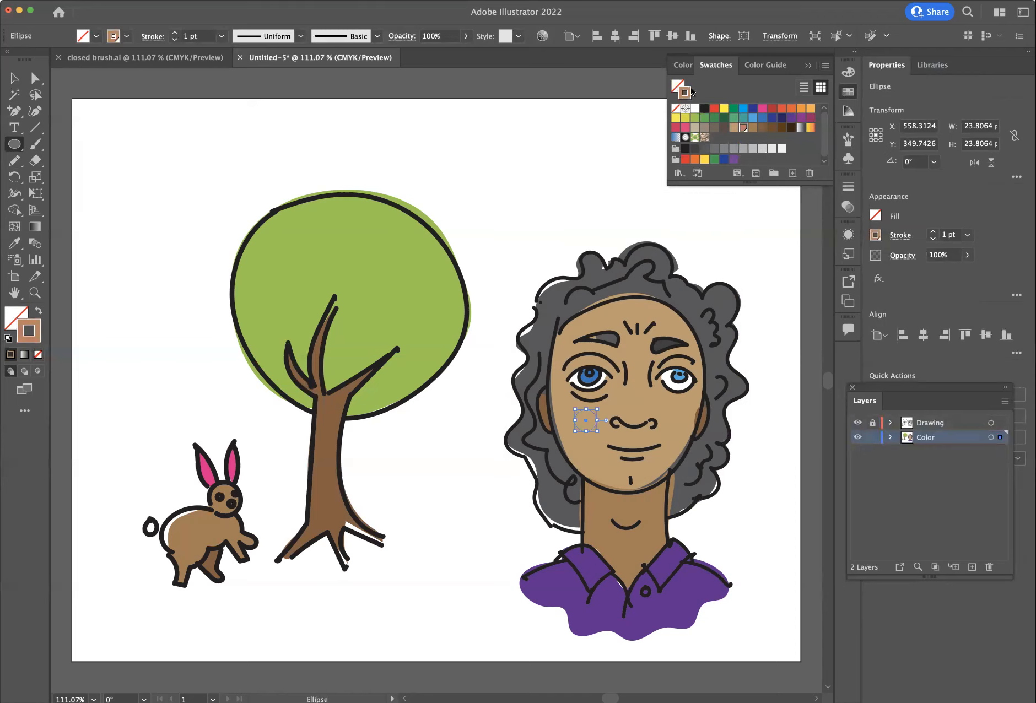
left_click(678, 101)
left_click(676, 108)
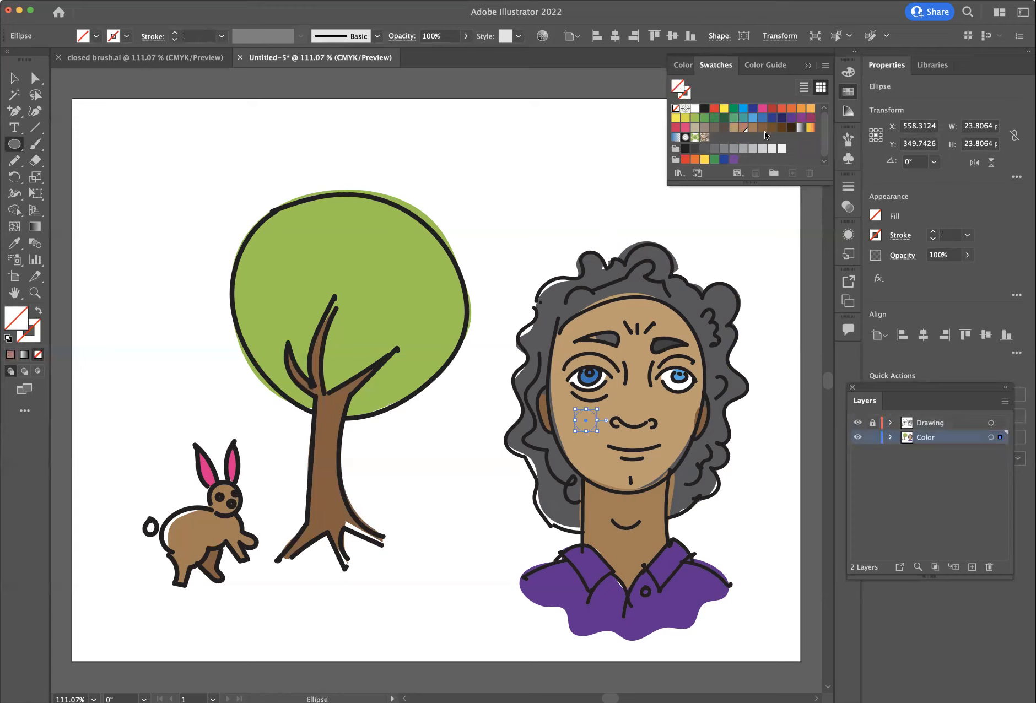
Fill the cheek circle with the new reddish-tan swatch and place a copy of it on the portrait's other cheek
left_click(740, 127)
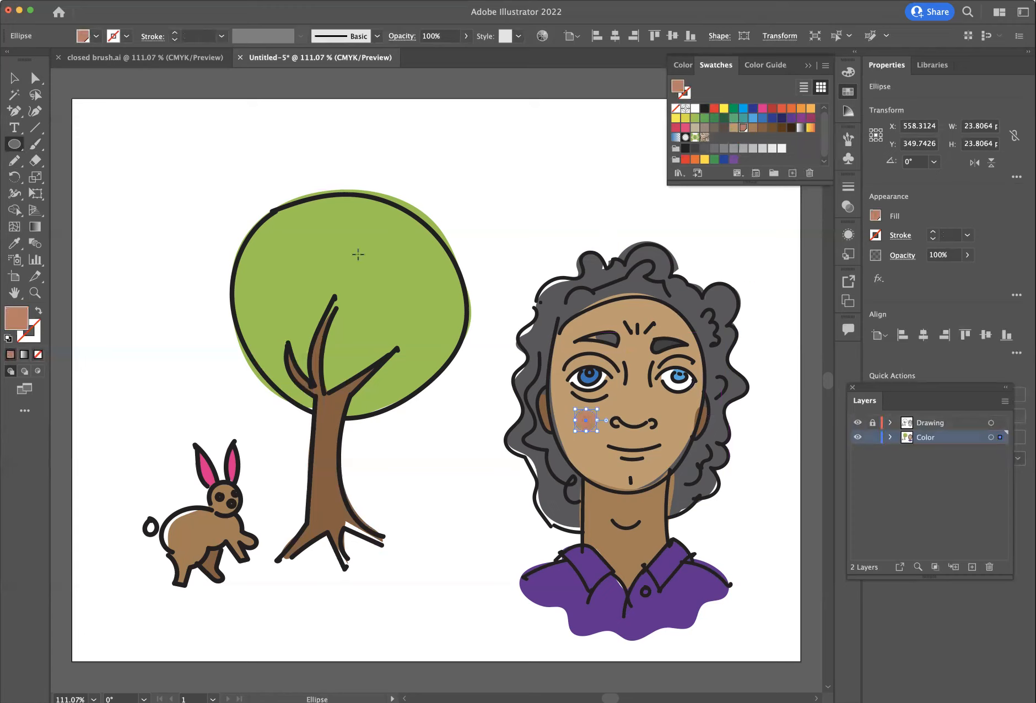
left_click(15, 78)
left_click(501, 434)
left_click_drag(587, 417, 675, 418)
left_click(765, 392)
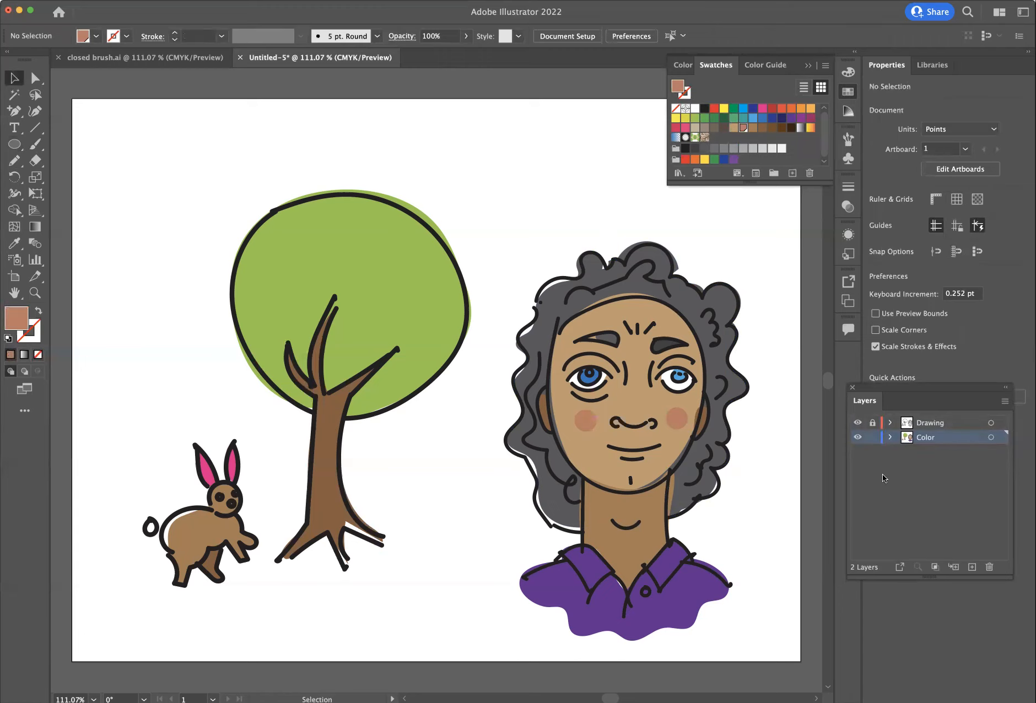
Save the document in the NVCC ART140 folder as "Brush and Pencil on 2 layers.ai" in Adobe Illustrator format, accepting the Illustrator options
key("super+s")
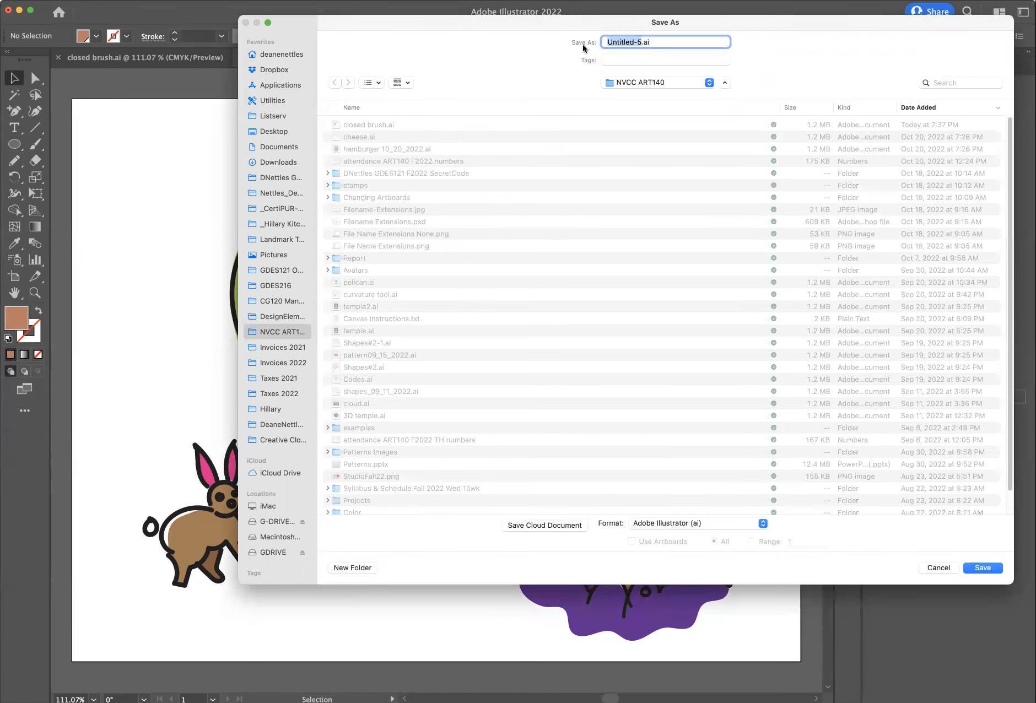
type("Brush and Pencil on 2 layers")
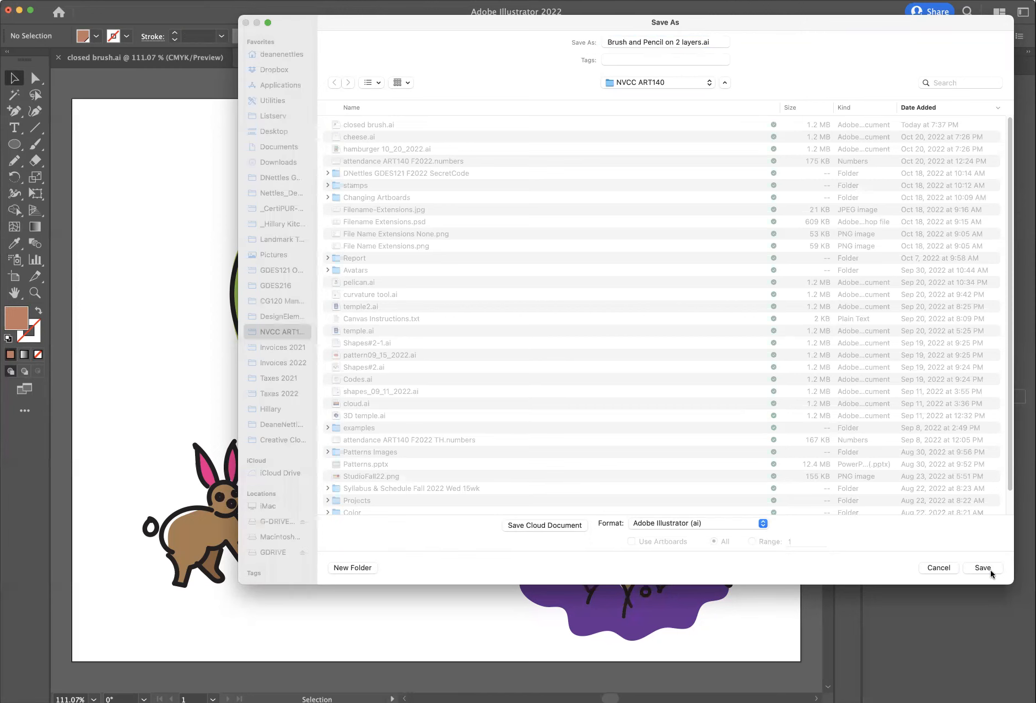
left_click(990, 568)
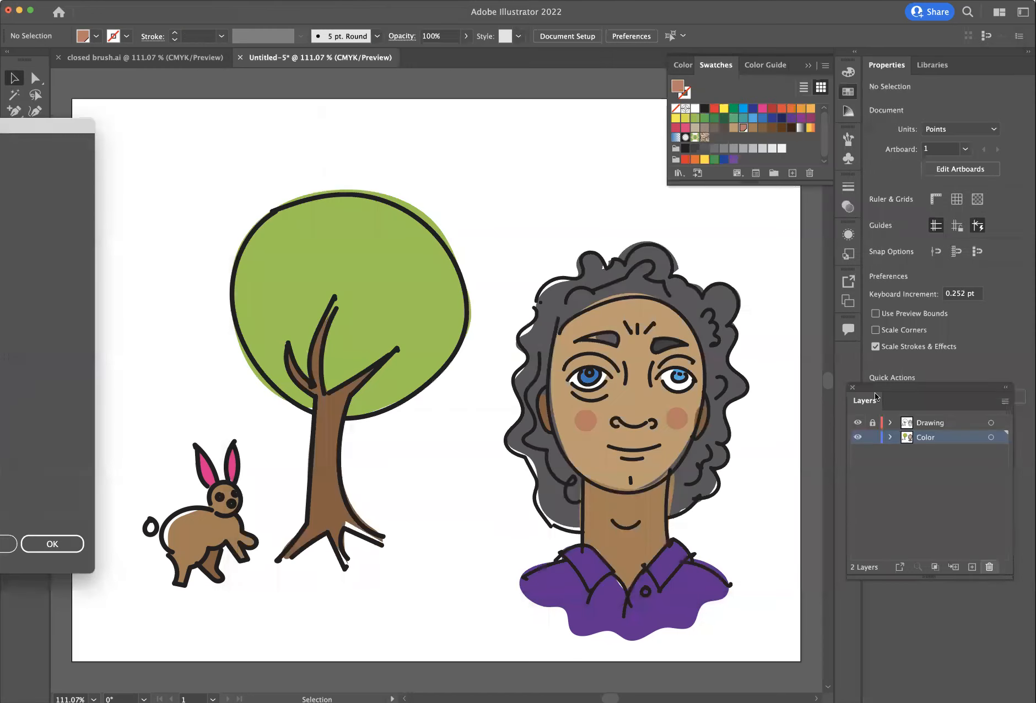
left_click(68, 545)
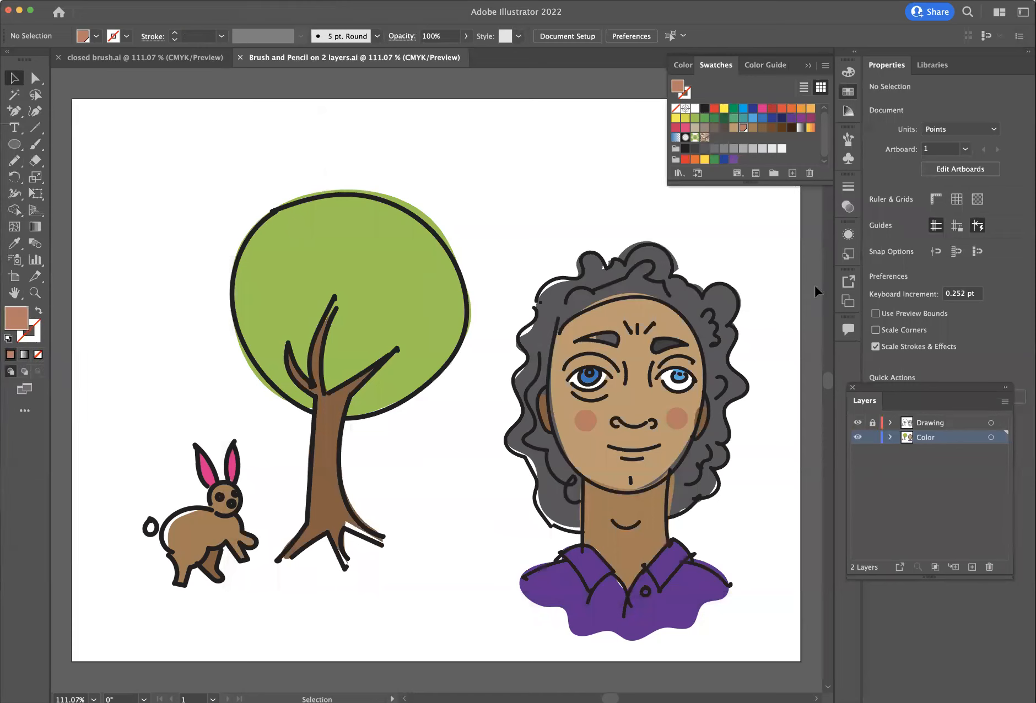